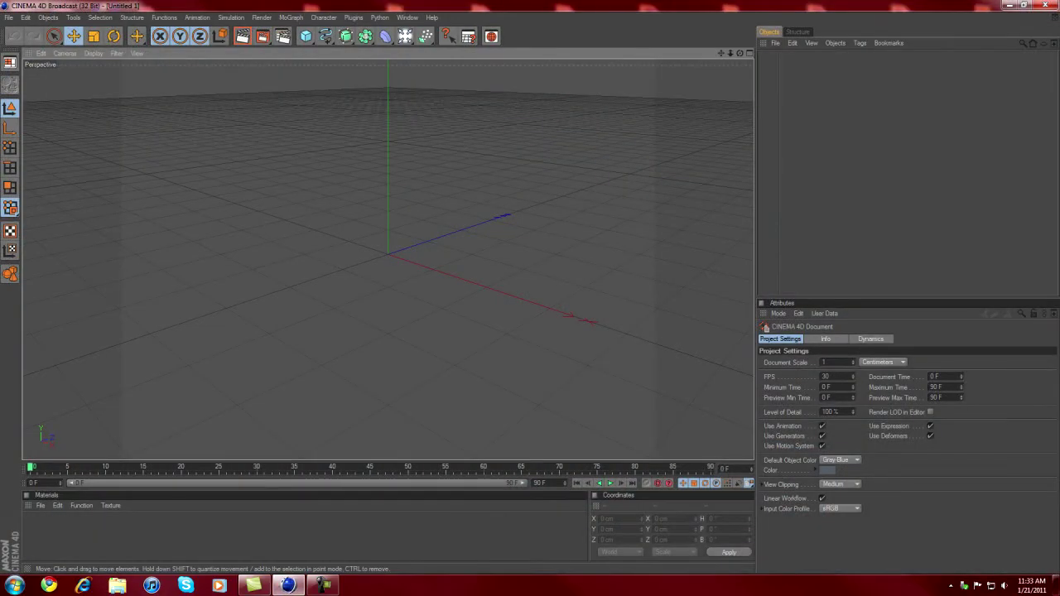
# Set the render output resolution to 1280 × 720 in Render Settings.
pyautogui.hotkey('ctrl', 'b')
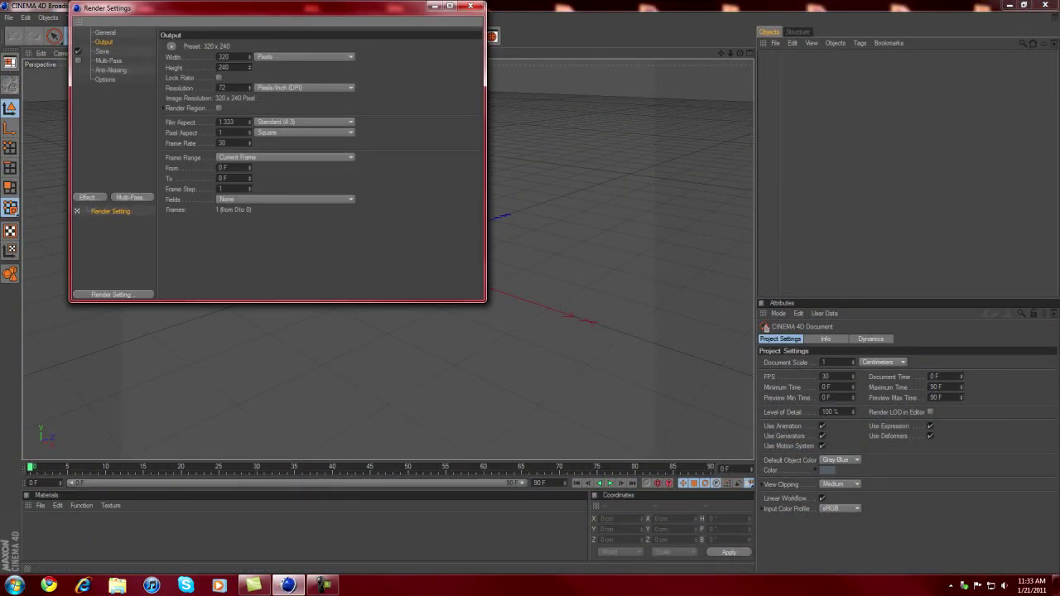
pyautogui.doubleClick(223, 56)
pyautogui.write('1280')
pyautogui.press('Return')
pyautogui.press('Tab')
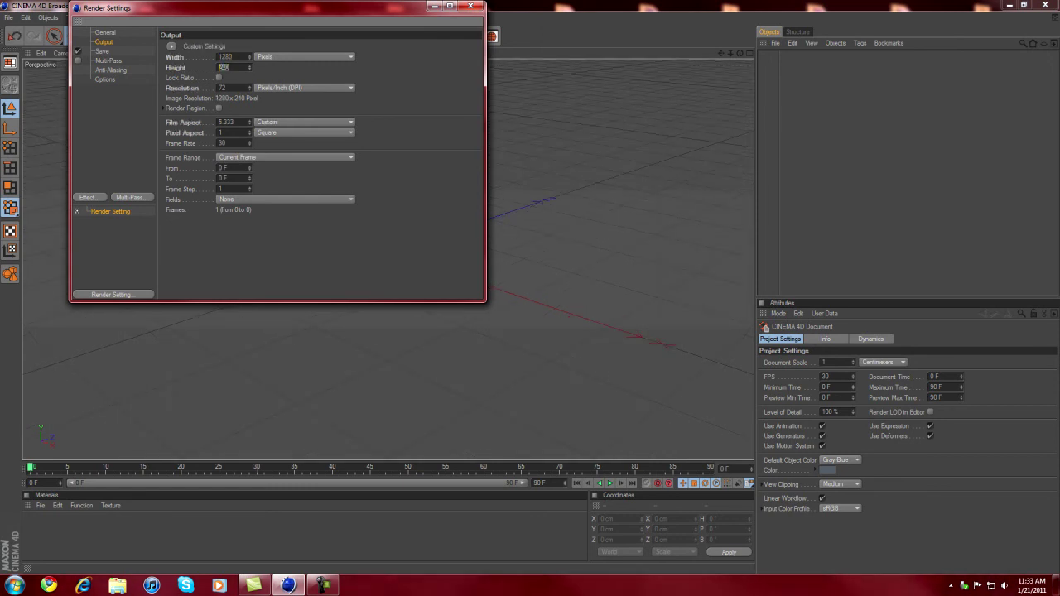
pyautogui.write('720')
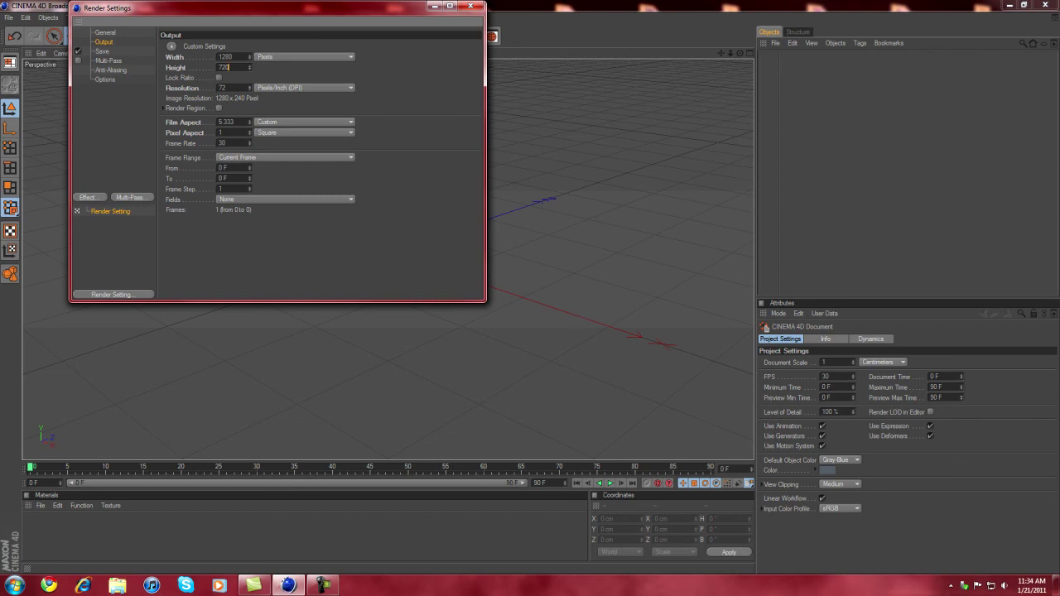
pyautogui.press('Return')
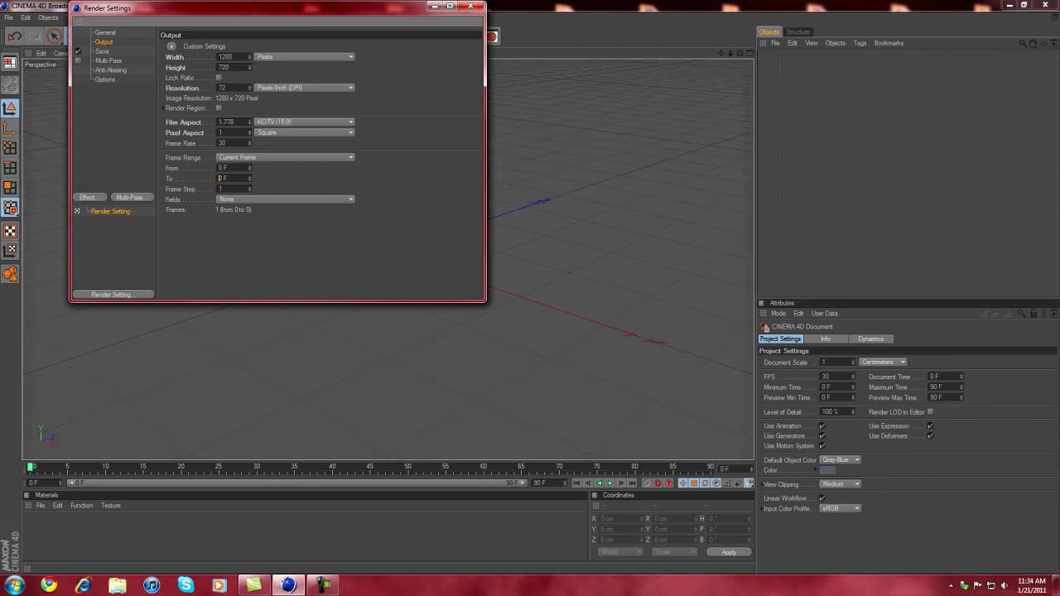
pyautogui.click(471, 6)
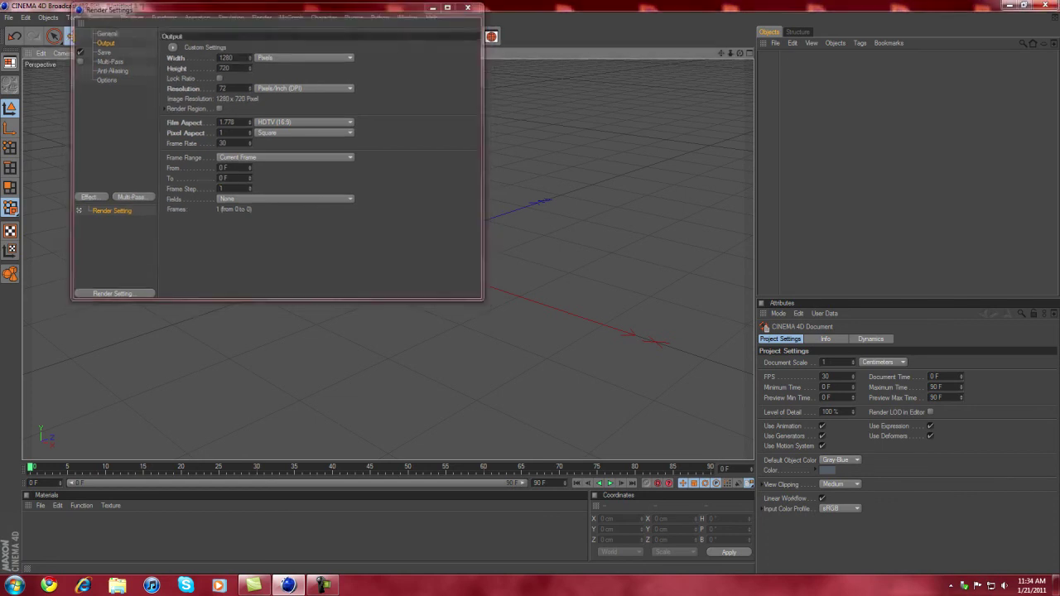
# Extend the scene end frame and preview range to 200 frames.
pyautogui.scroll(-2, 388, 257)
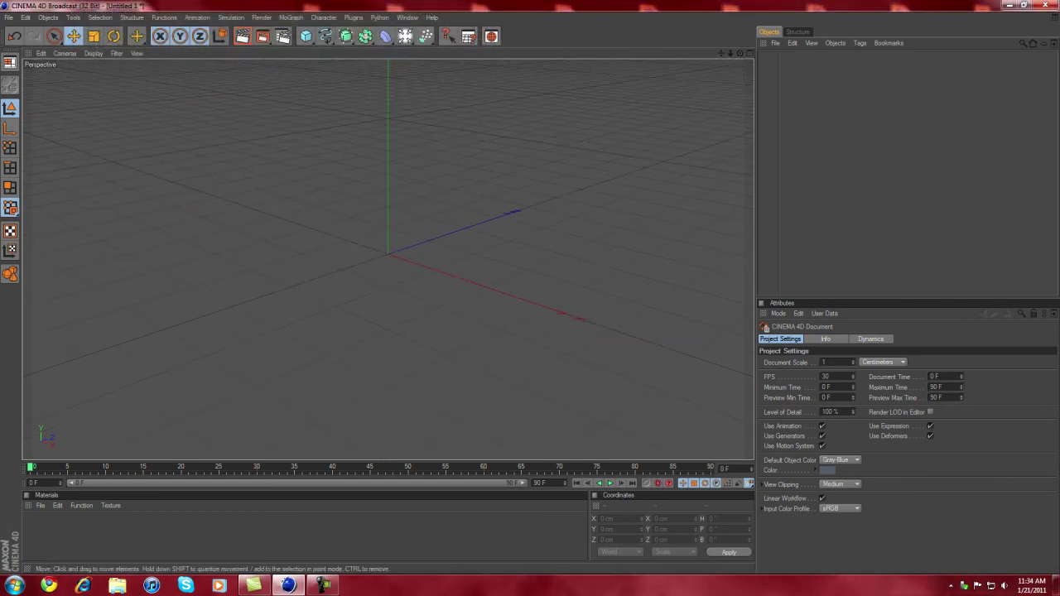
pyautogui.scroll(-1, 387, 257)
pyautogui.scroll(-1, 388, 257)
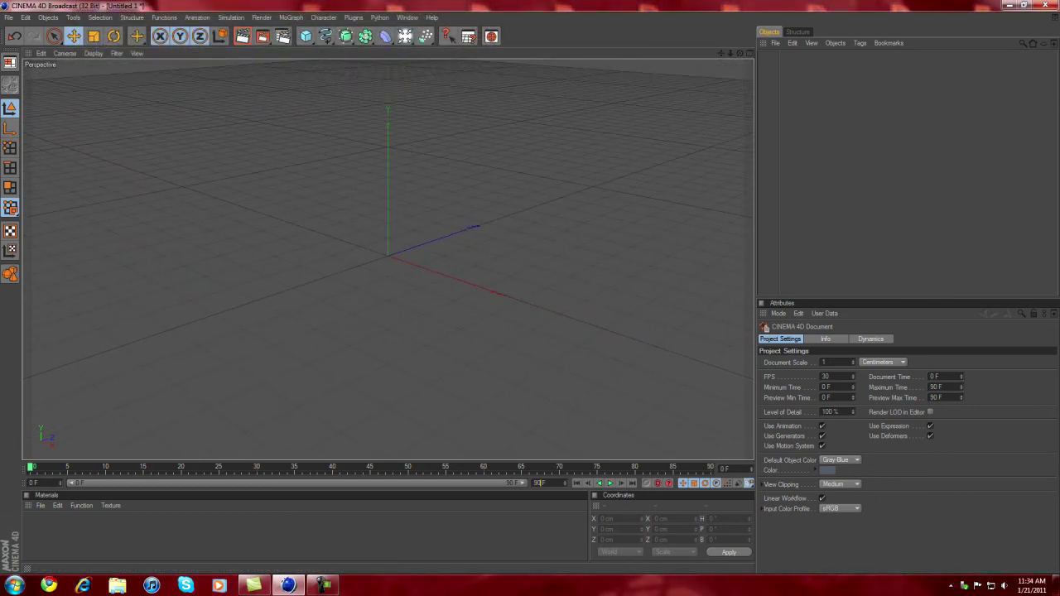
pyautogui.write('1')
pyautogui.write('2')
pyautogui.write('00')
pyautogui.press('Return')
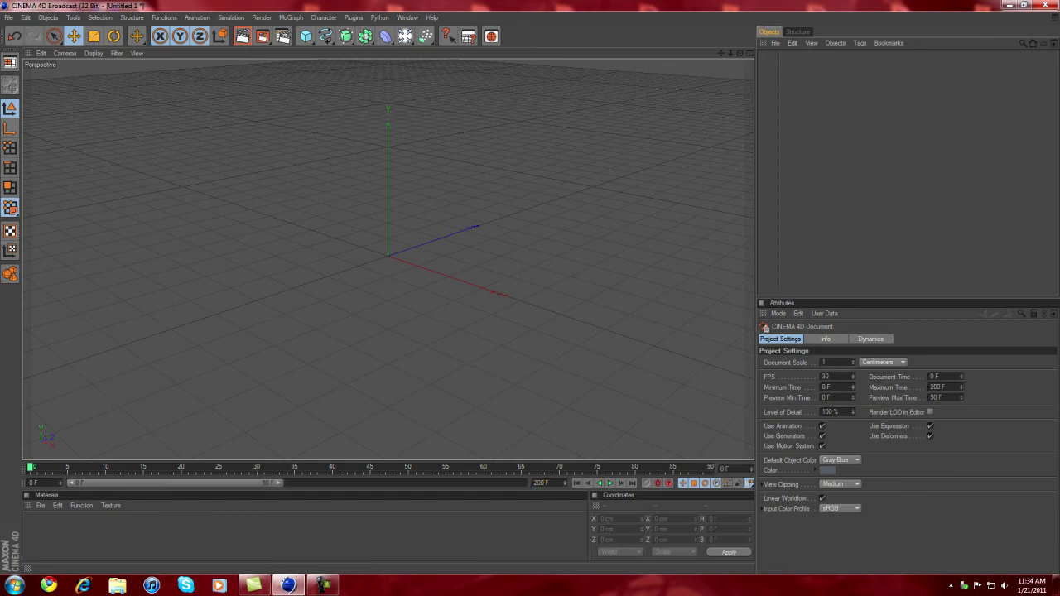
pyautogui.moveTo(280, 483); pyautogui.dragTo(524, 483)
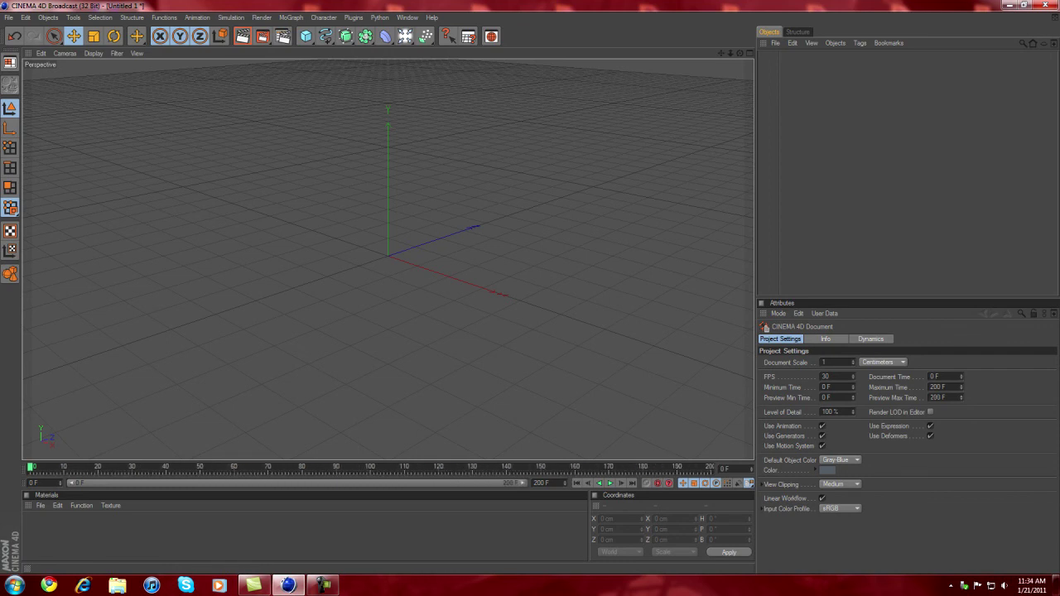
# Add a MoText object reading 'James Hawk.' in the Base 05 Bold font.
pyautogui.click(290, 17)
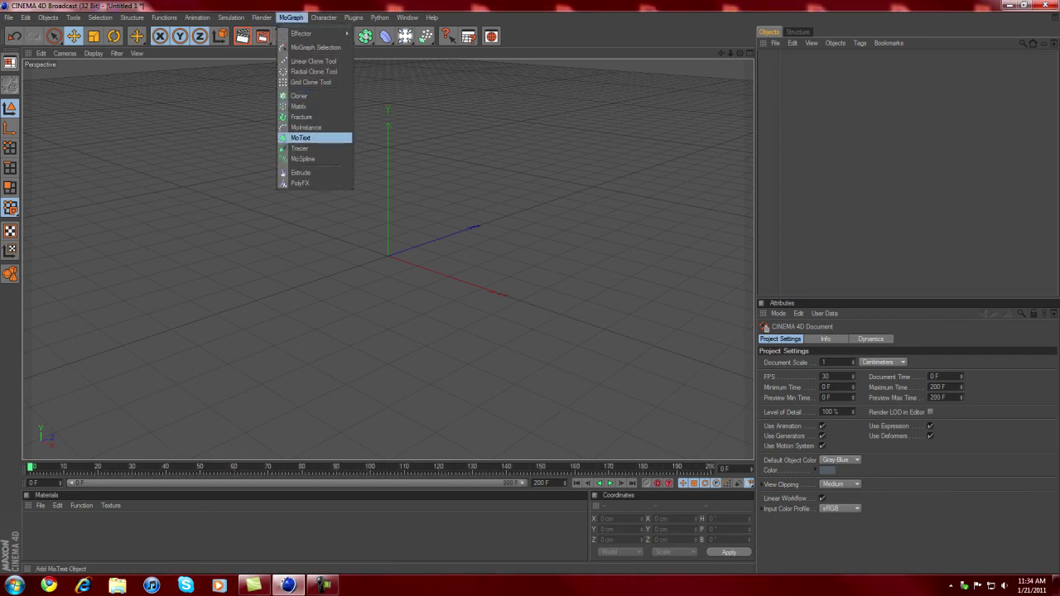
pyautogui.click(300, 137)
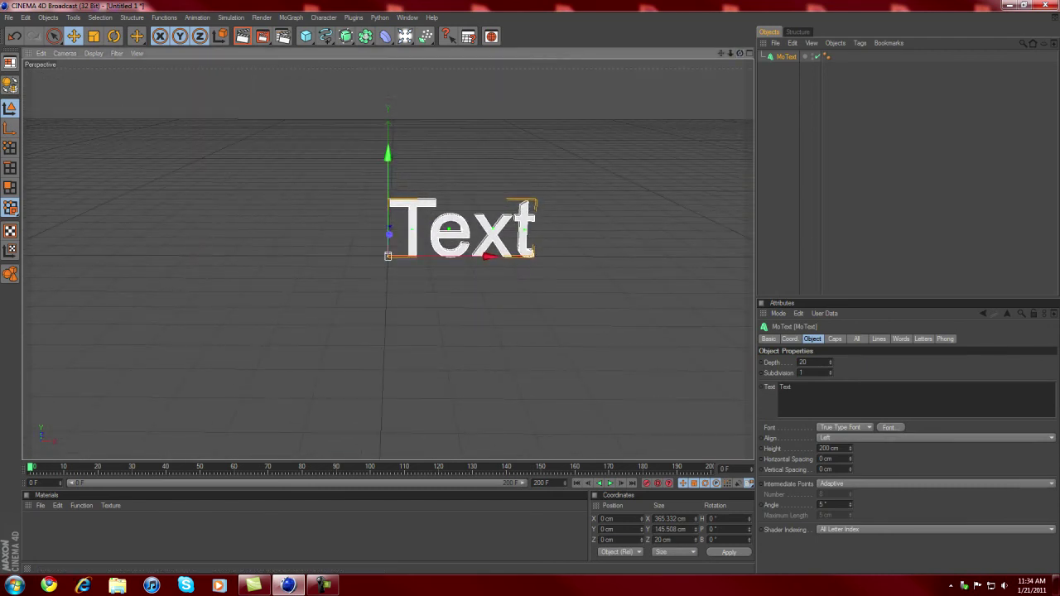
pyautogui.hotkey('ctrl', 'a')
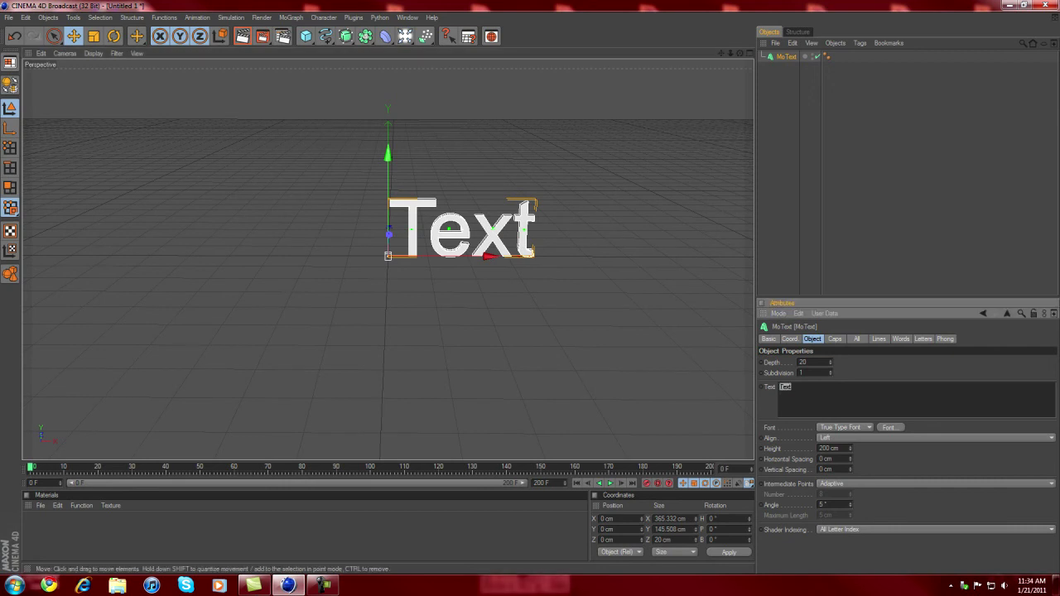
pyautogui.write('James Hawk')
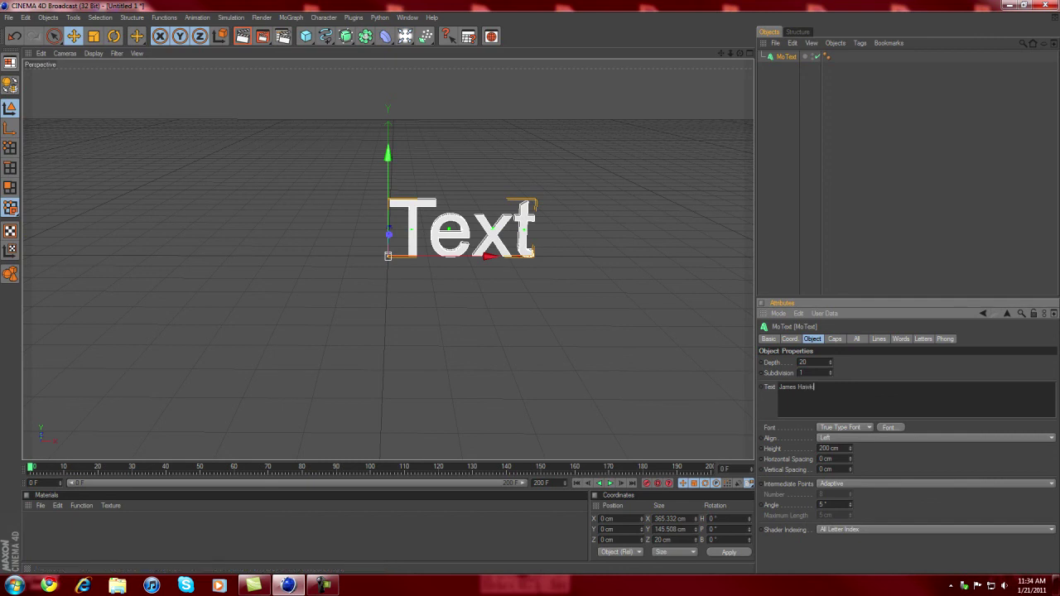
pyautogui.write('.')
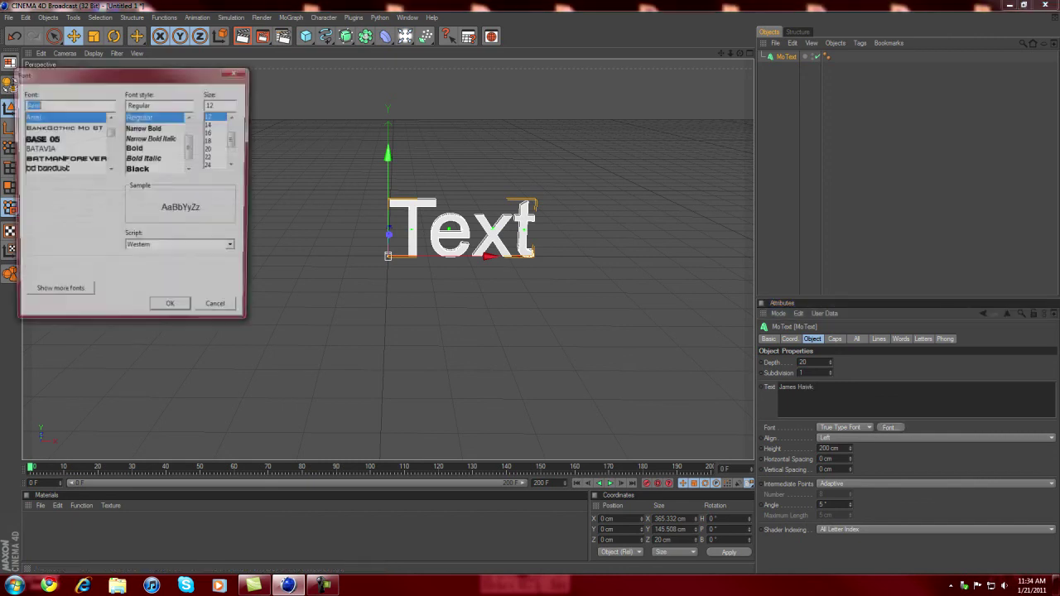
pyautogui.press('Down')
pyautogui.press('Down')
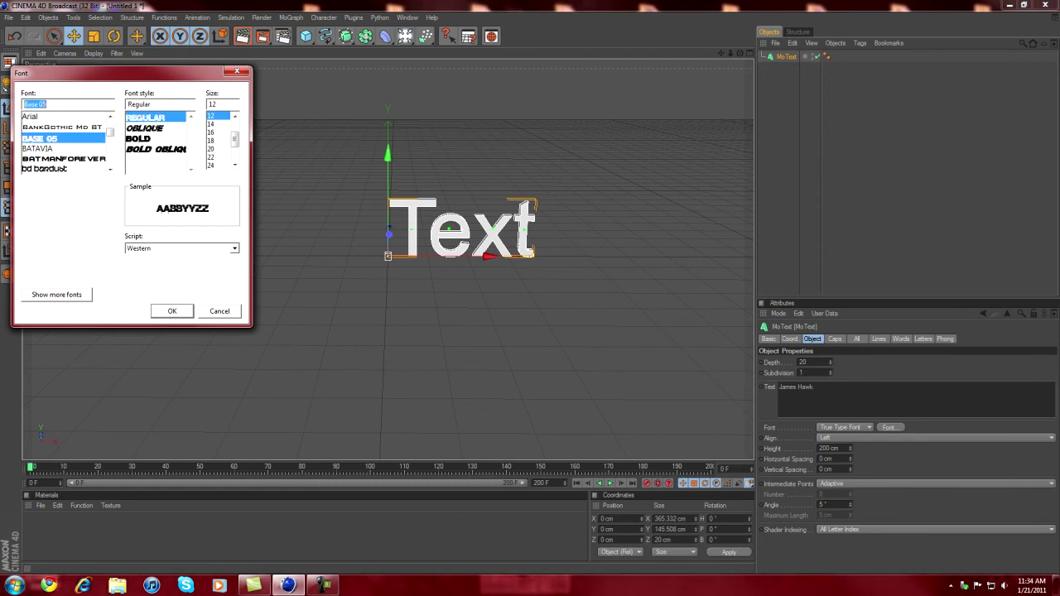
pyautogui.press('Tab')
pyautogui.press('Down')
pyautogui.press('Down')
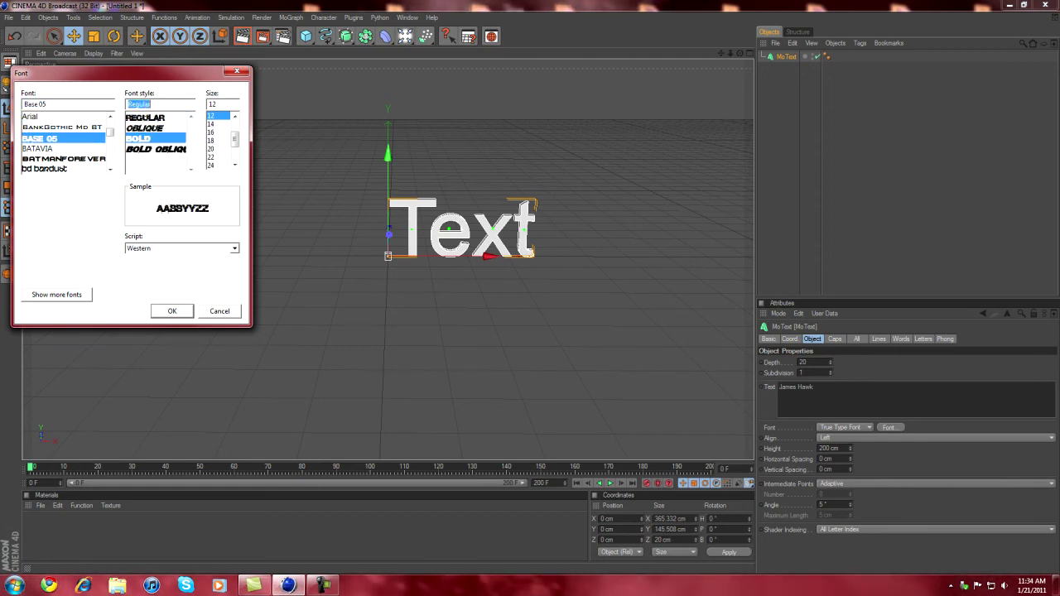
pyautogui.press('Return')
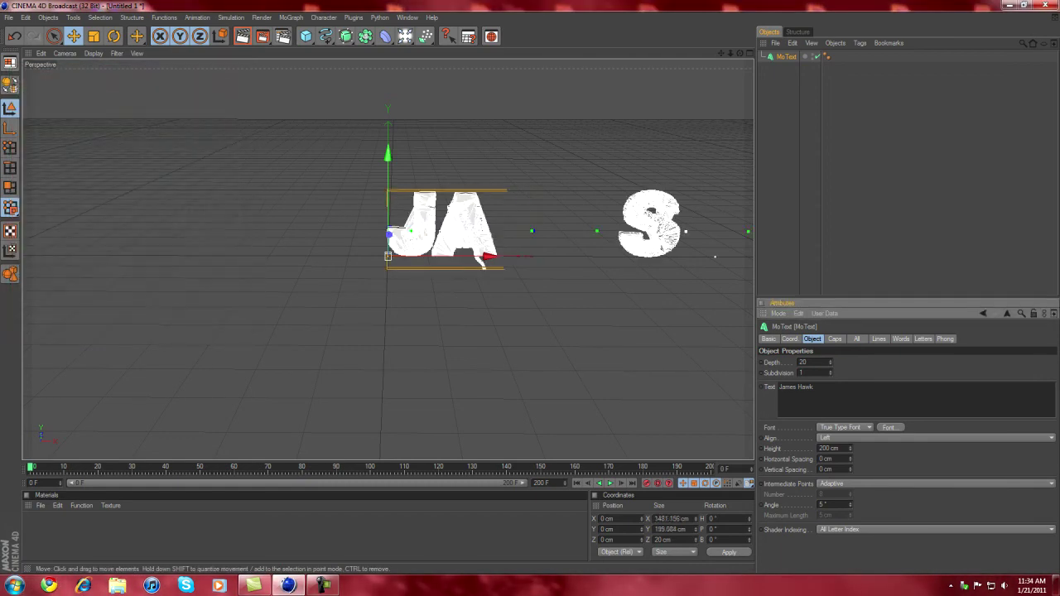
# Shift the text left and reconfirm the Base 05 Bold font.
pyautogui.scroll(-1, 388, 257)
pyautogui.scroll(-2, 389, 257)
pyautogui.scroll(-2, 389, 256)
pyautogui.scroll(-2, 388, 257)
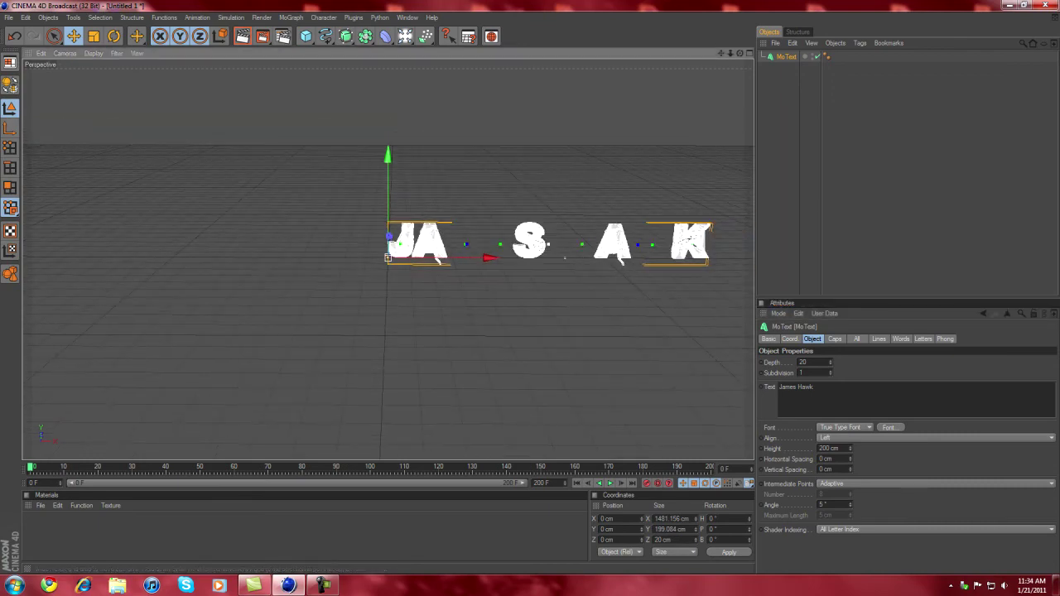
pyautogui.moveTo(387, 258); pyautogui.dragTo(273, 257)
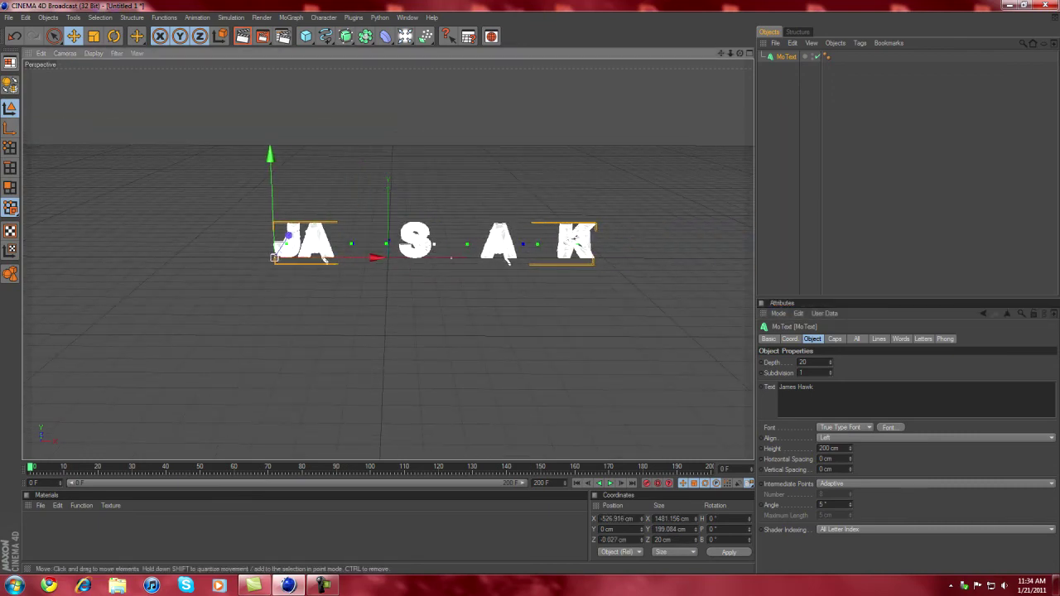
pyautogui.click(888, 427)
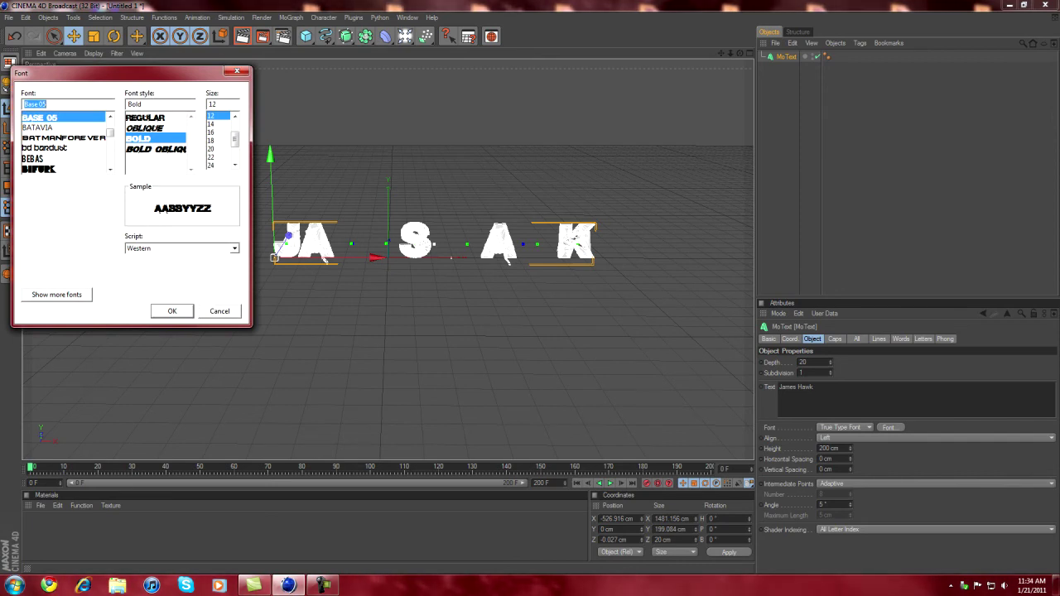
pyautogui.press('Return')
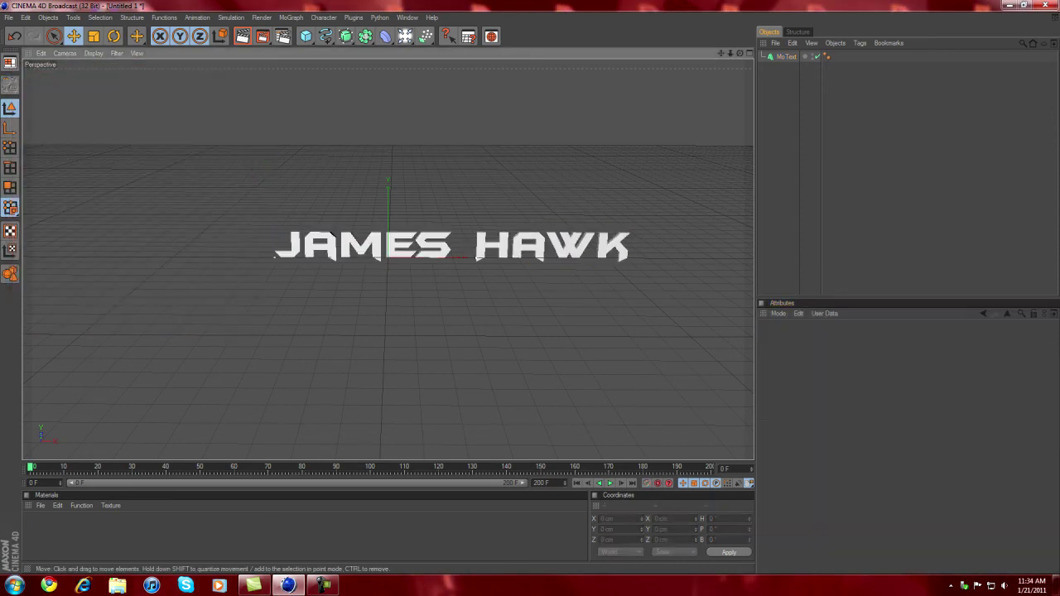
# Slide JAMES HAWK further left to centre it, then lower the view's horizon.
pyautogui.click(275, 256)
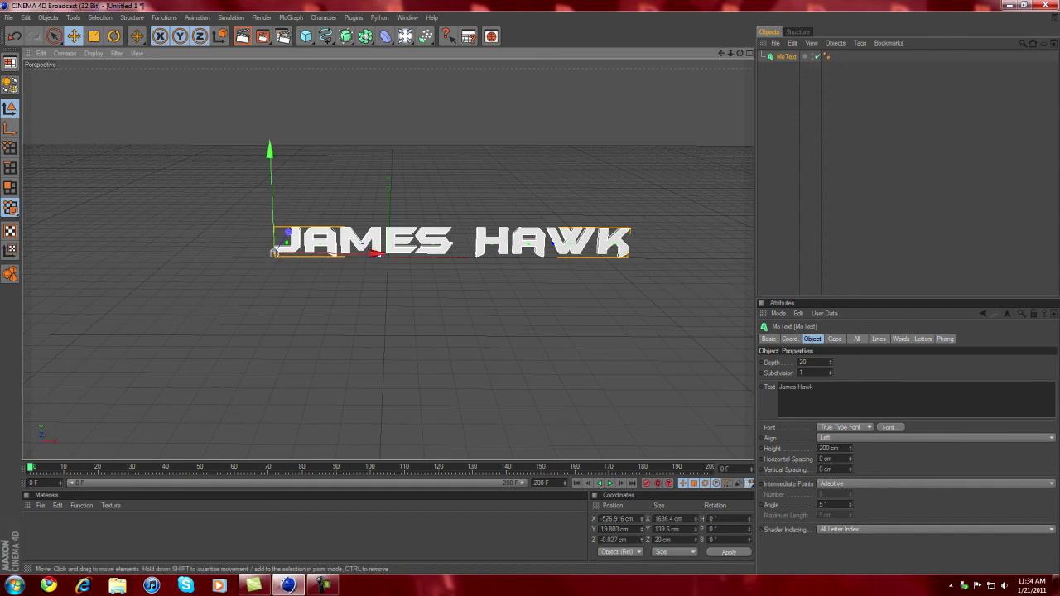
pyautogui.click(276, 267)
pyautogui.moveTo(276, 253); pyautogui.dragTo(236, 252)
pyautogui.moveTo(335, 254); pyautogui.dragTo(300, 253)
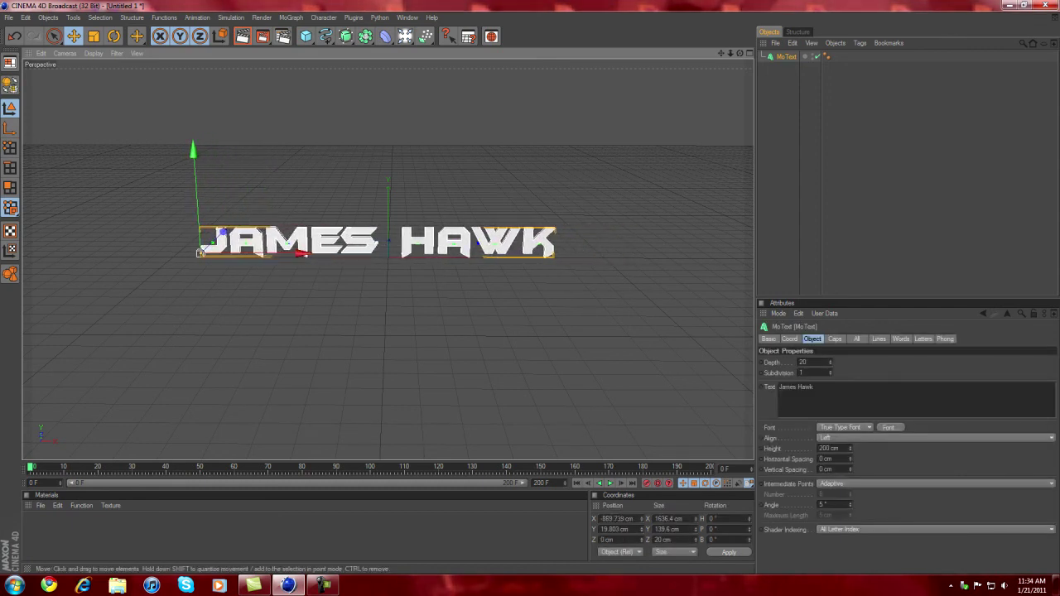
pyautogui.click(258, 232)
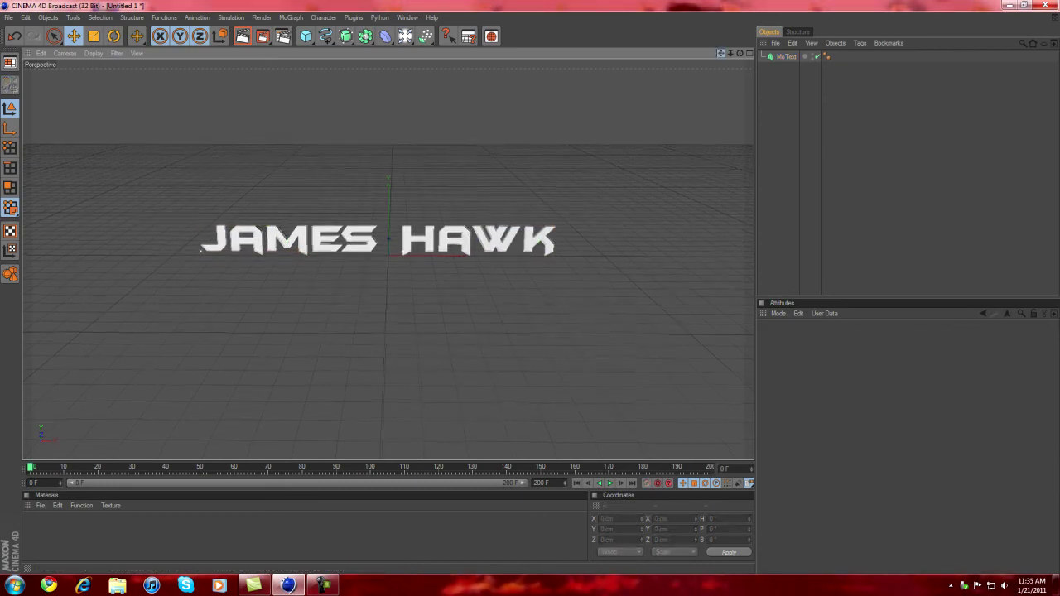
pyautogui.scroll(2, 248, 227)
pyautogui.scroll(2, 224, 220)
pyautogui.scroll(2, 218, 217)
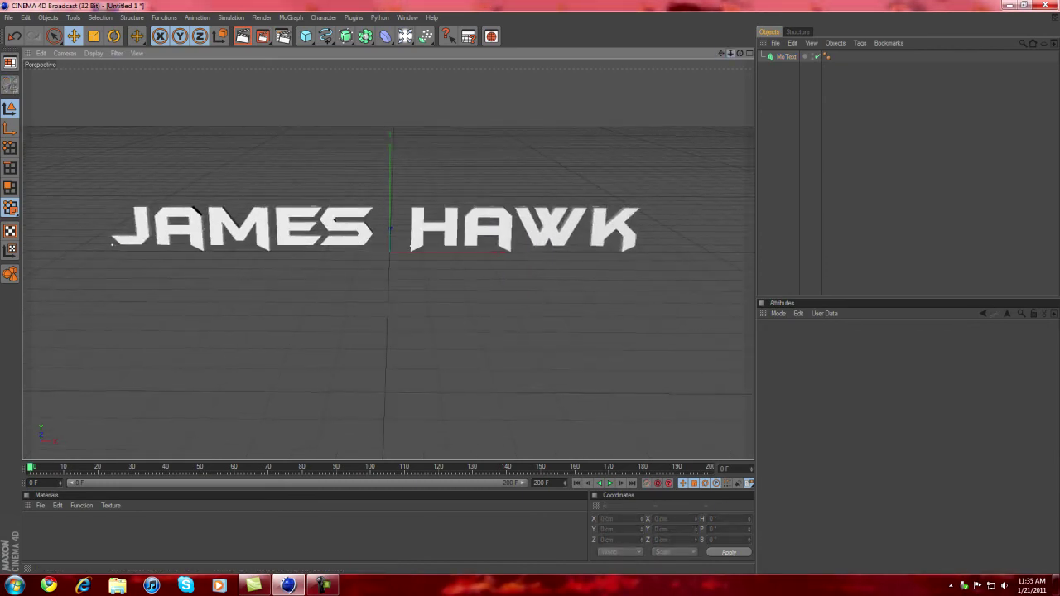
pyautogui.scroll(2, 207, 228)
pyautogui.moveTo(740, 53); pyautogui.dragTo(741, 75)
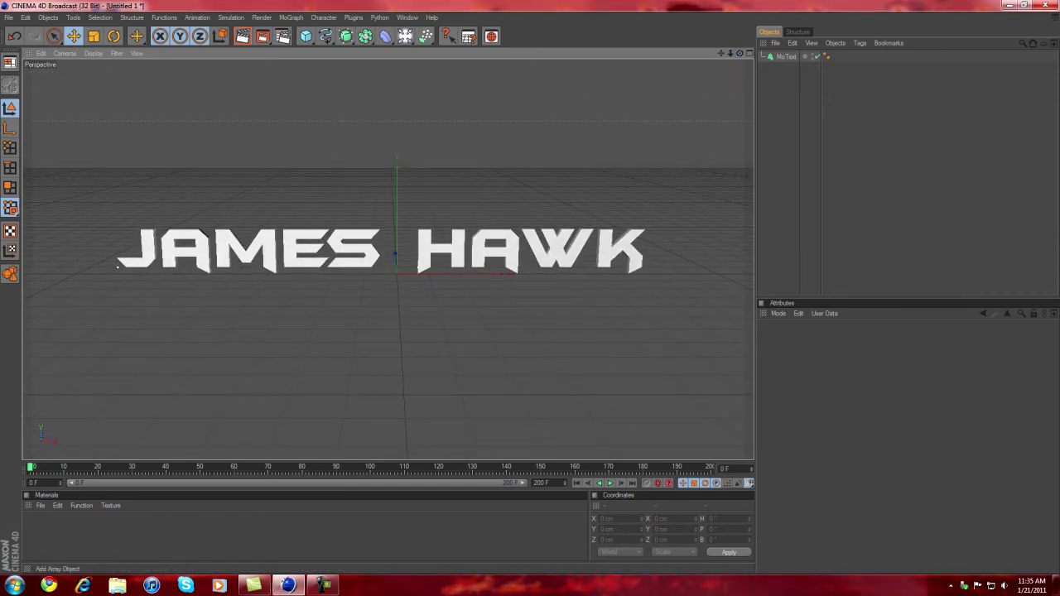
# Add a Plane primitive and set its size to 99991000 cm.
pyautogui.click(366, 36)
pyautogui.click(345, 37)
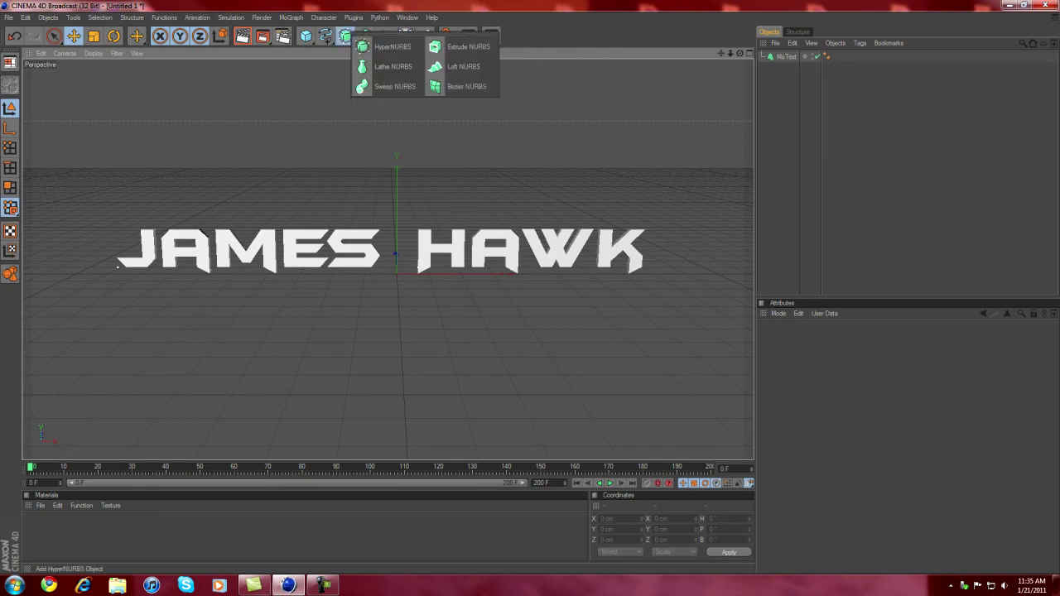
pyautogui.click(325, 36)
pyautogui.click(306, 36)
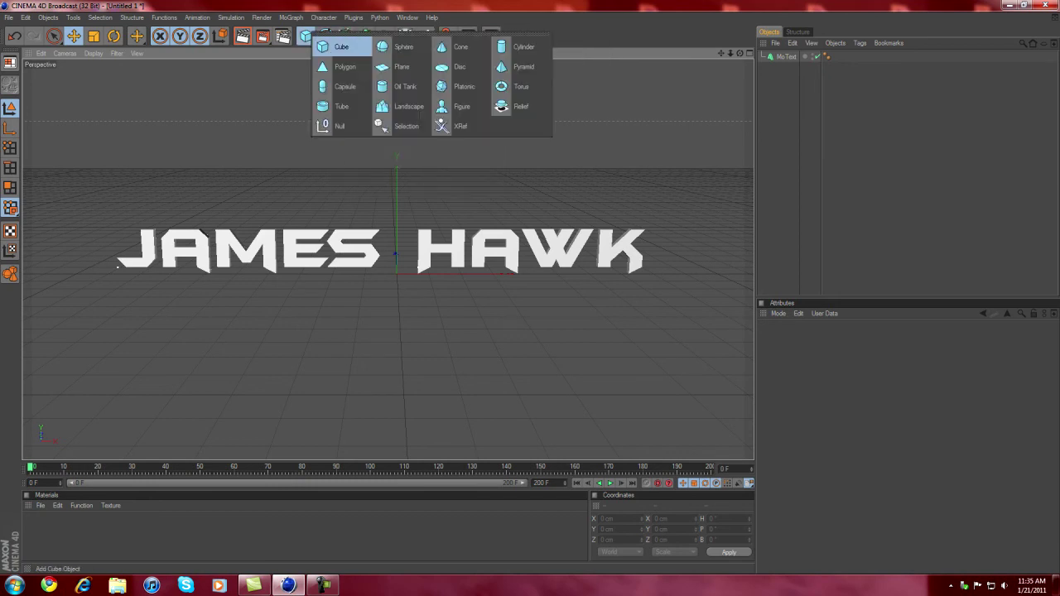
pyautogui.click(385, 66)
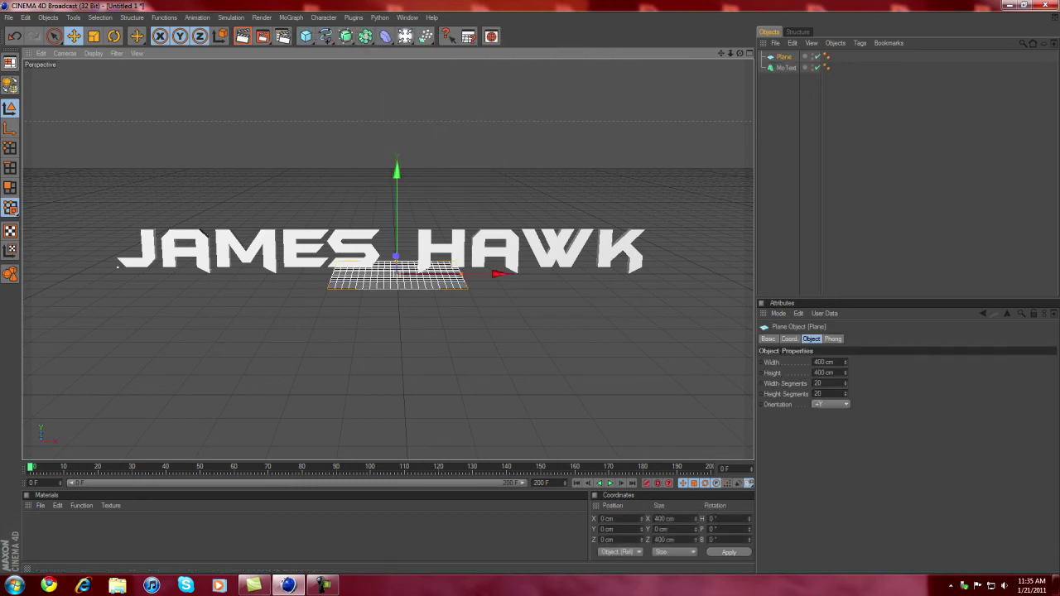
pyautogui.click(660, 519)
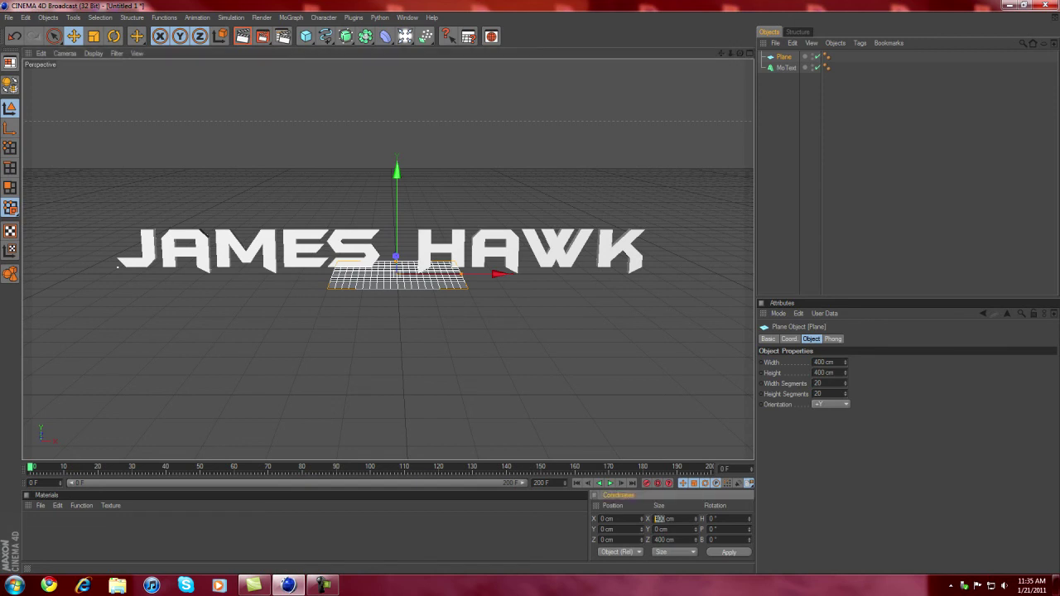
pyautogui.write('99991000')
pyautogui.press('Return')
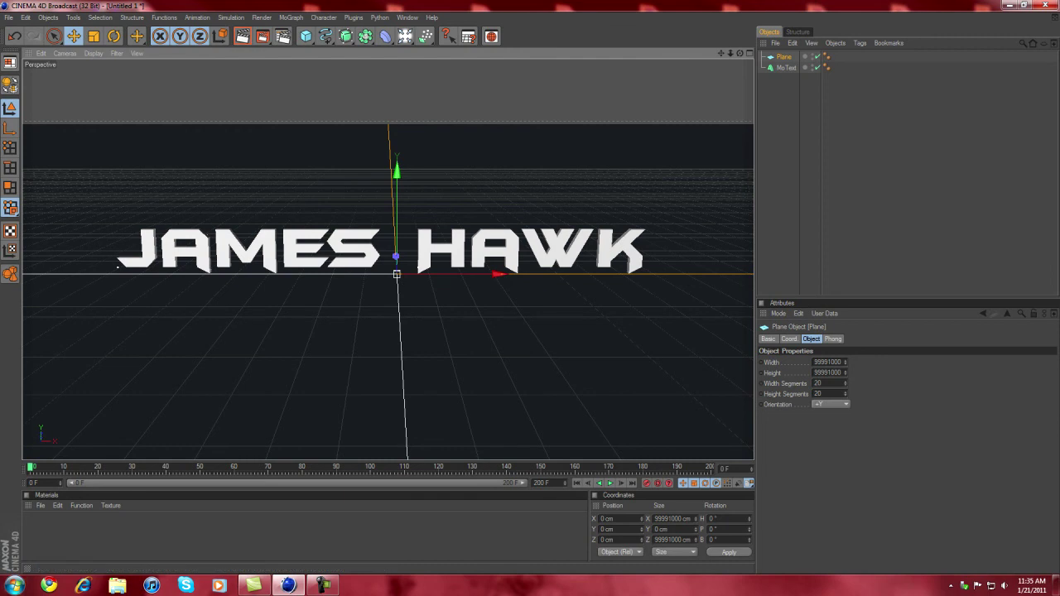
pyautogui.click(40, 505)
pyautogui.moveTo(57, 418)
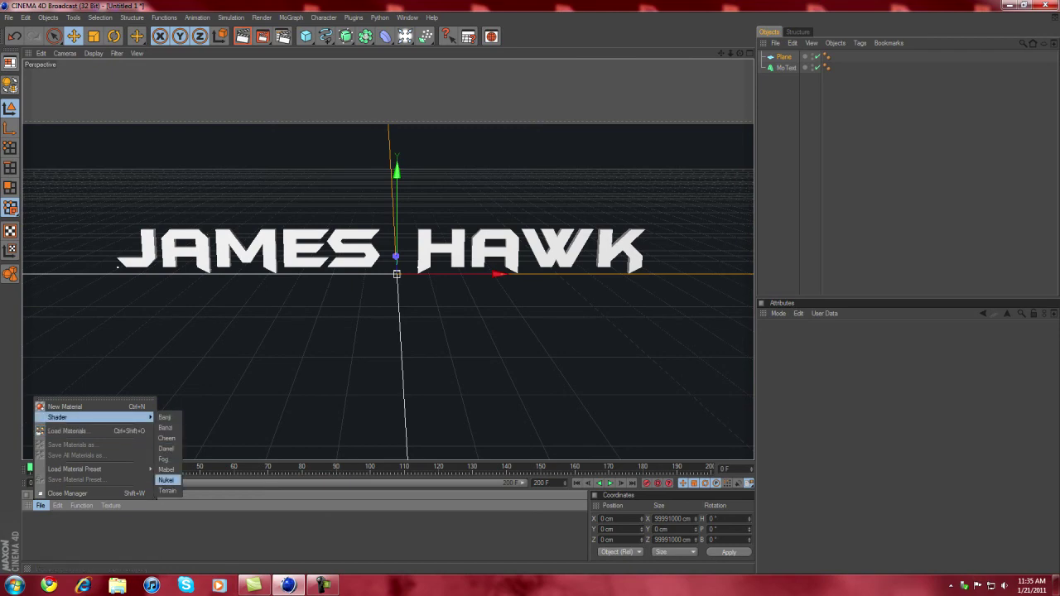
# Create a Nukei material and load Grunge_14 as its fusing texture.
pyautogui.click(166, 481)
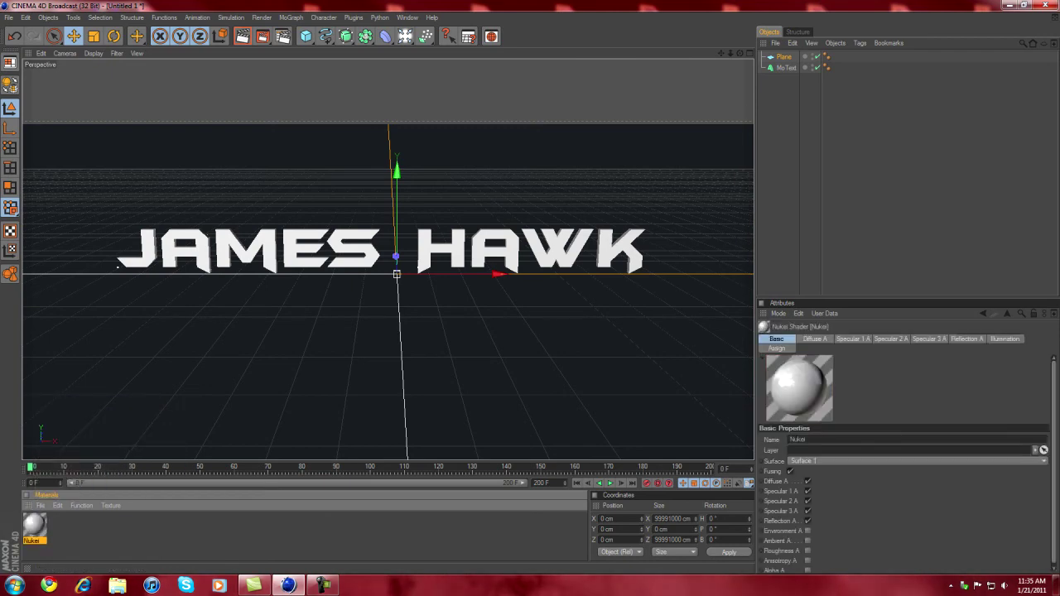
pyautogui.doubleClick(34, 524)
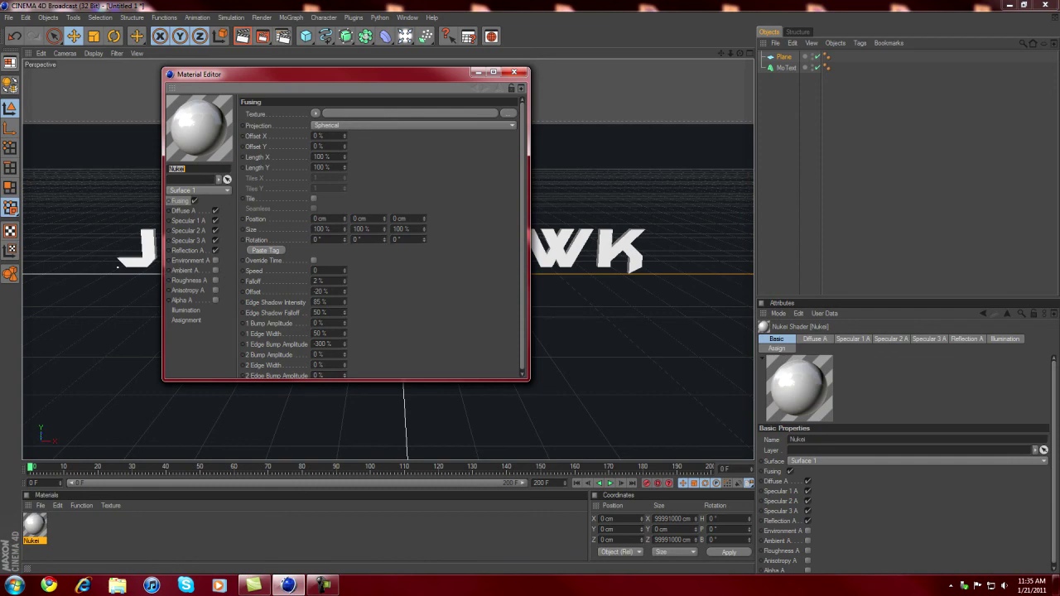
pyautogui.click(508, 113)
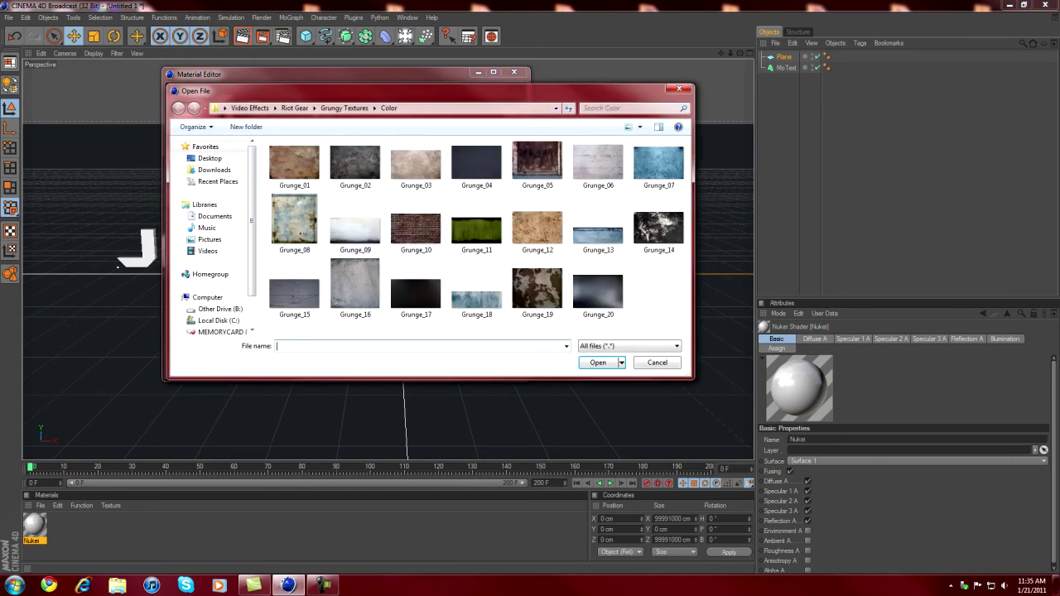
pyautogui.click(658, 228)
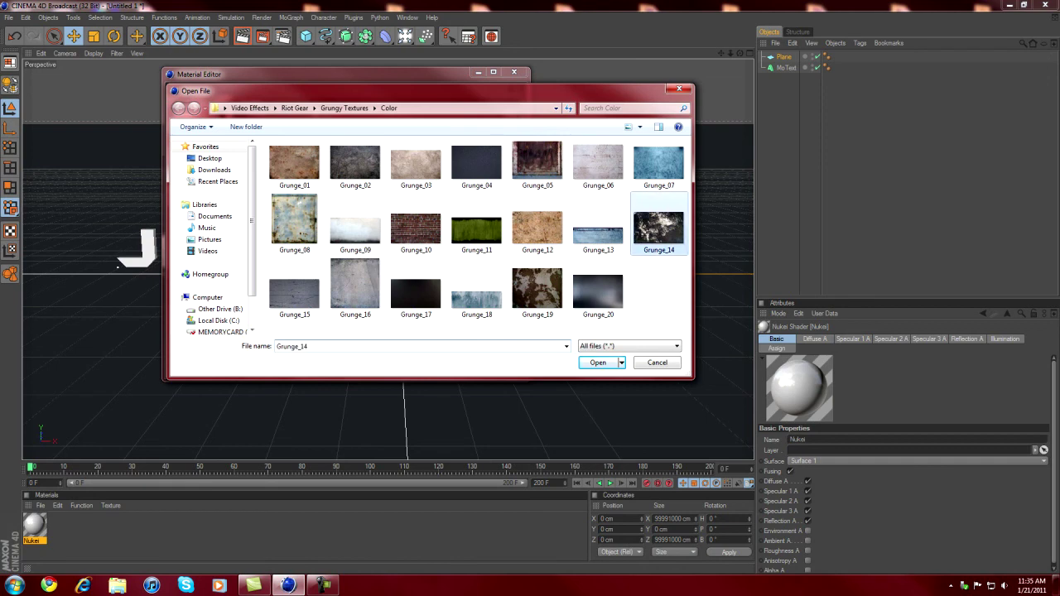
pyautogui.doubleClick(659, 227)
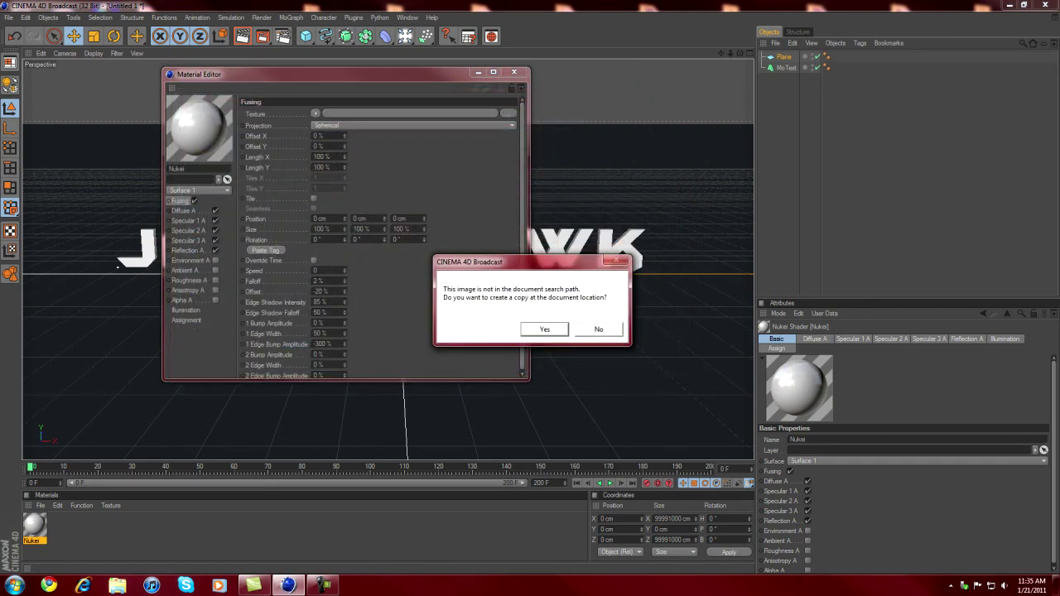
pyautogui.press('Return')
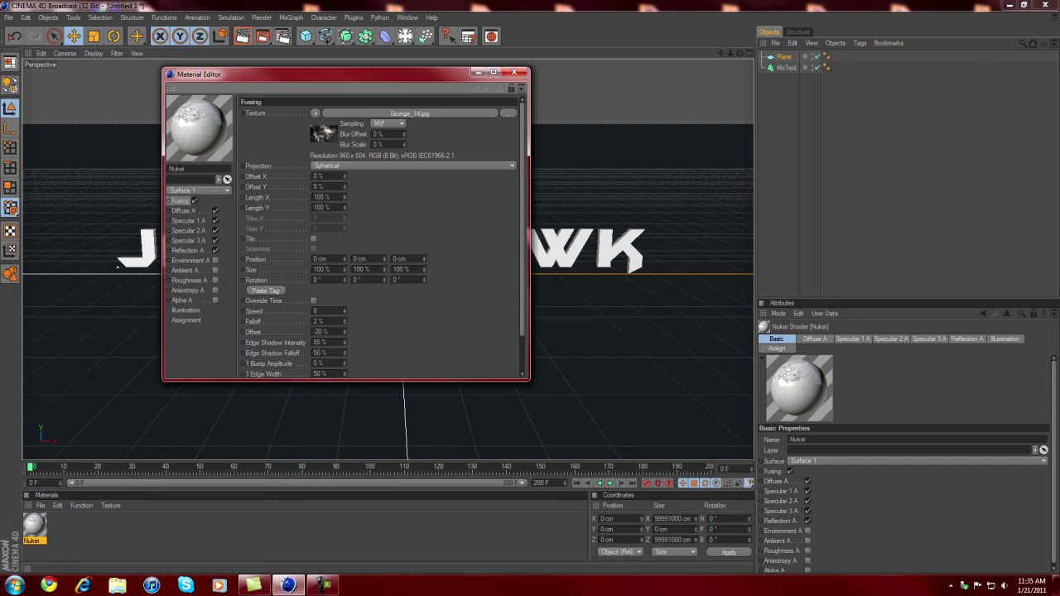
# Review the material channels and remove Grunge_14 from the fusing texture.
pyautogui.press('Down')
pyautogui.press('Down')
pyautogui.press('Down')
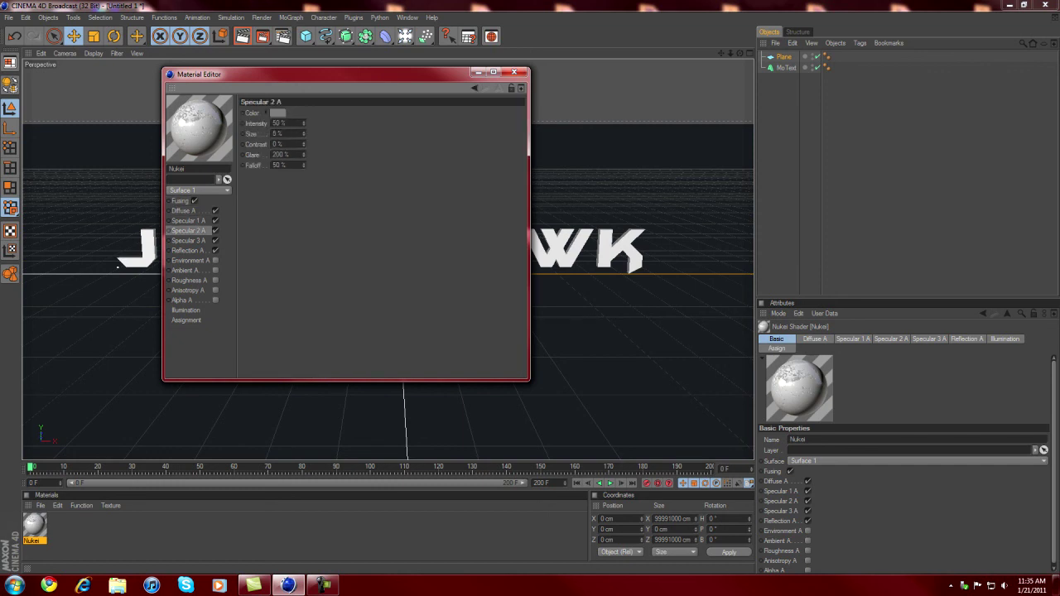
pyautogui.press('Down')
pyautogui.press('Up')
pyautogui.press('Up')
pyautogui.press('Up')
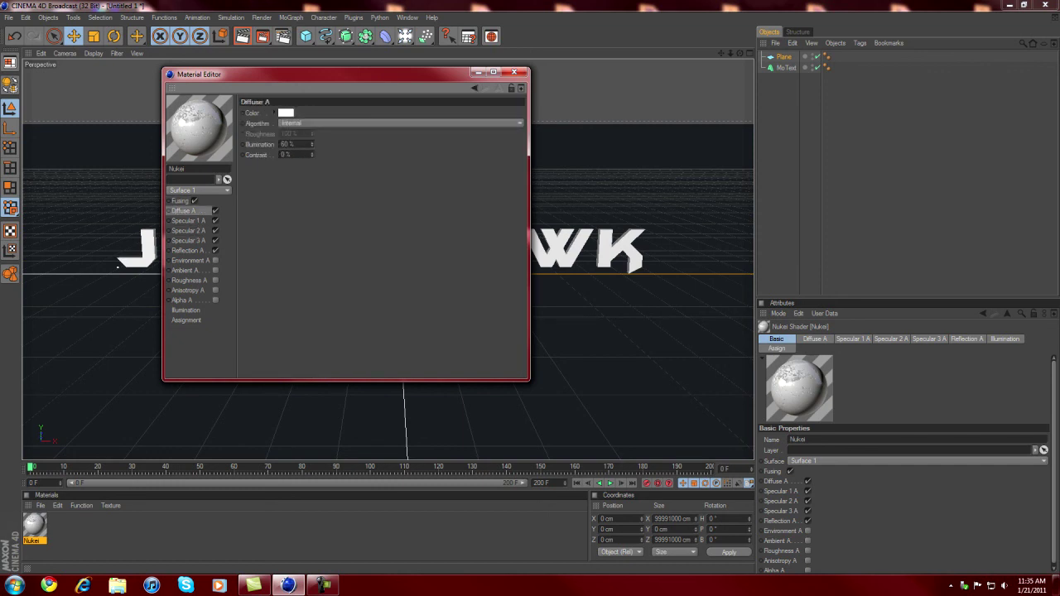
pyautogui.press('Up')
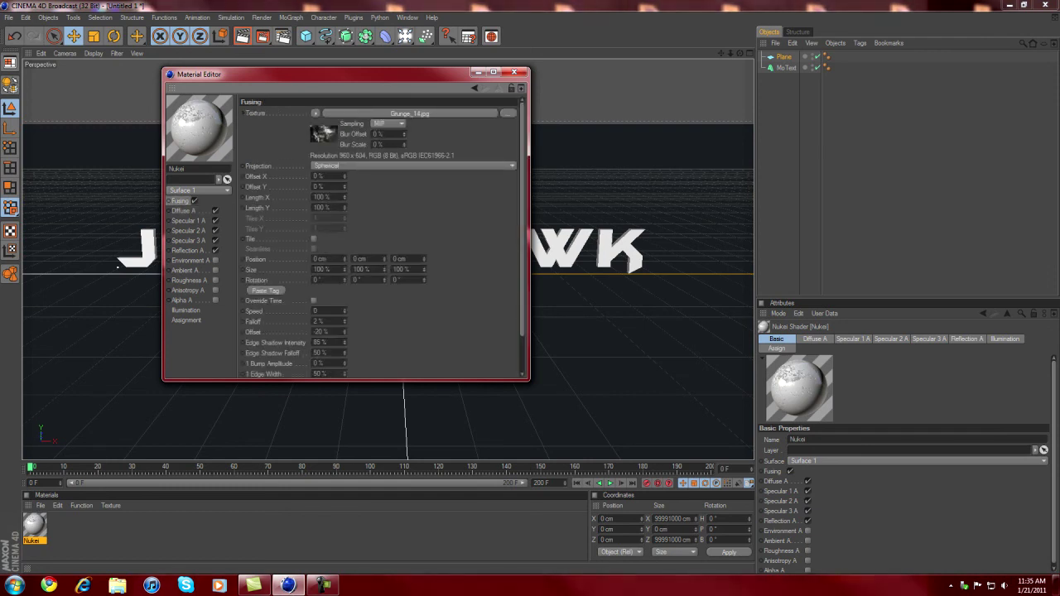
pyautogui.press('Down')
pyautogui.press('Down')
pyautogui.press('Down')
pyautogui.press('Down')
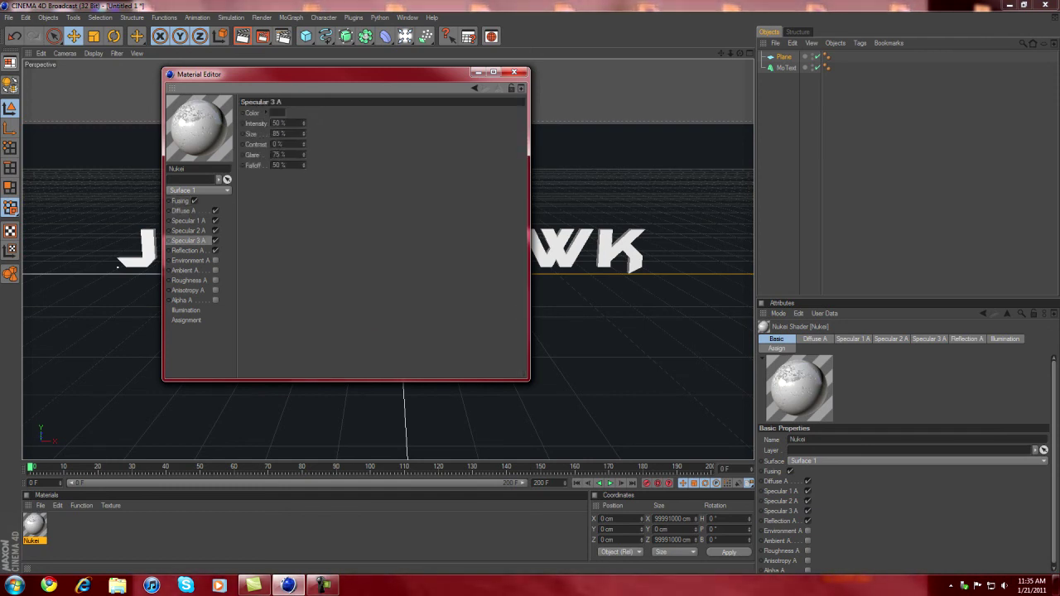
pyautogui.press('Up')
pyautogui.press('Up')
pyautogui.press('Up')
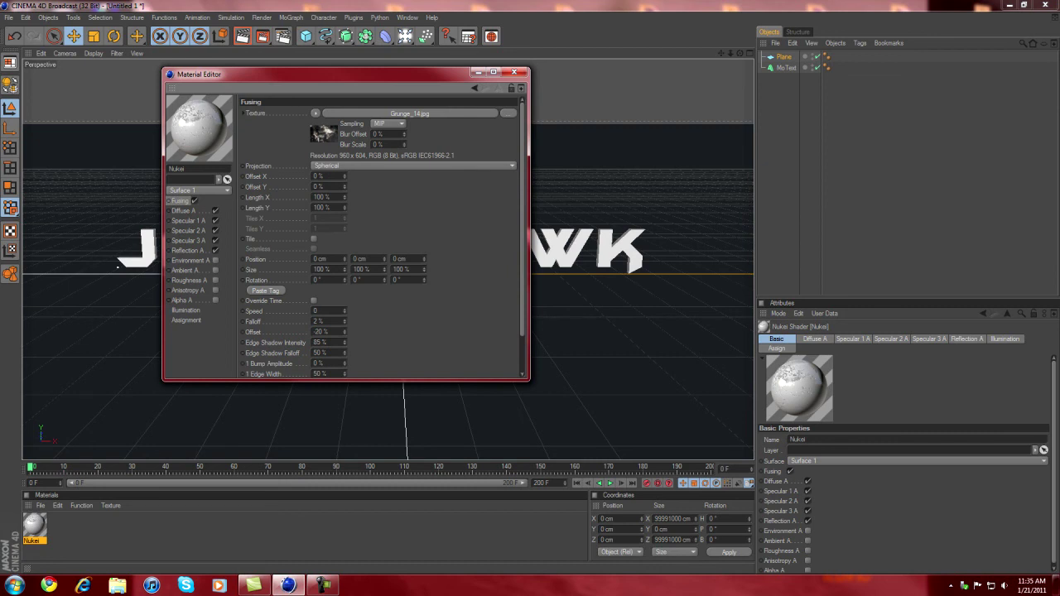
pyautogui.click(315, 113)
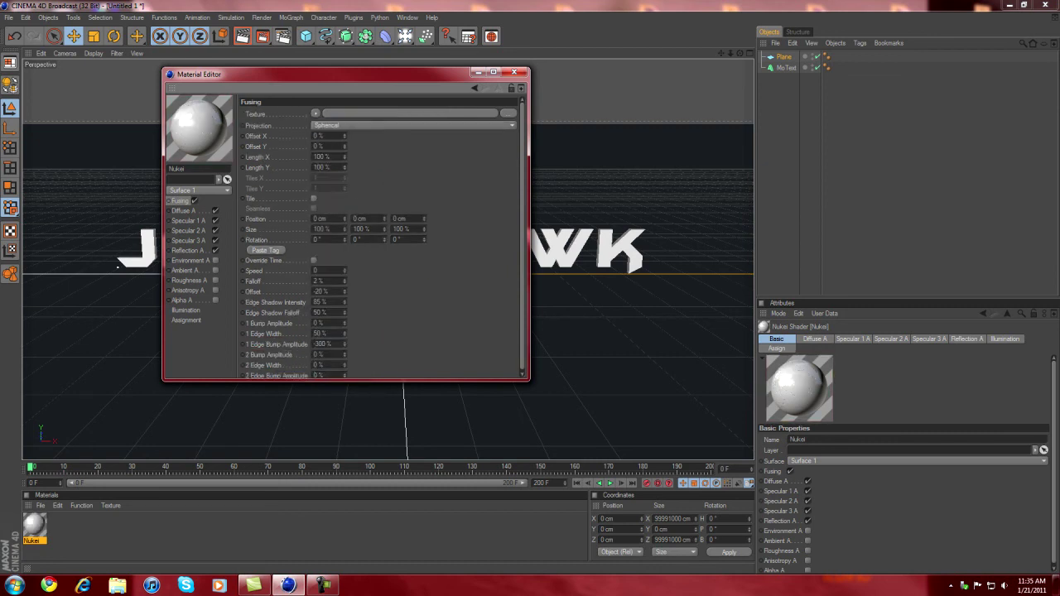
pyautogui.click(194, 201)
pyautogui.click(195, 200)
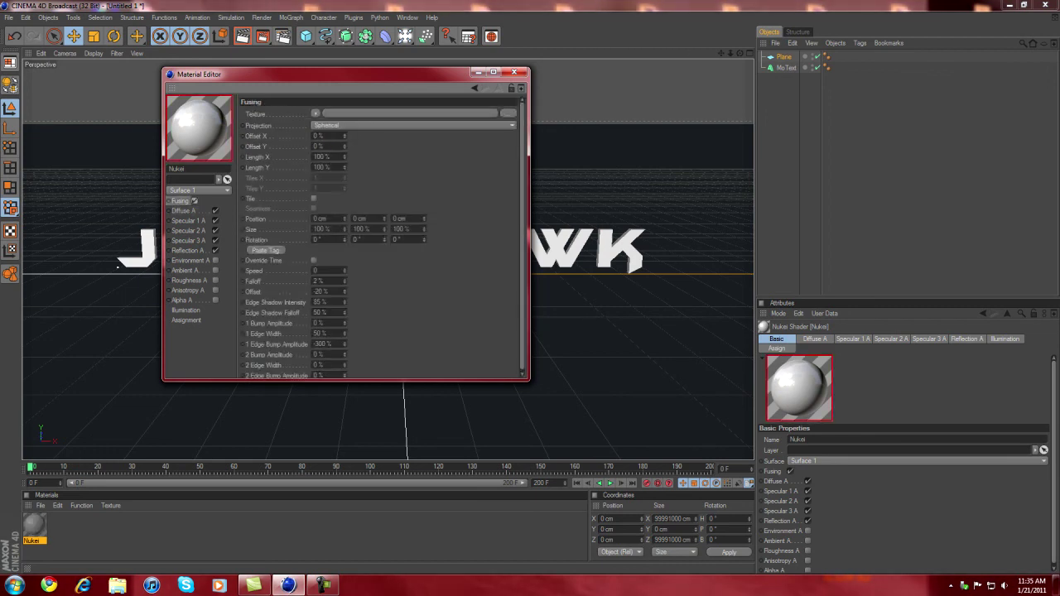
# Set the Diffuse A colour to a pinkish red.
pyautogui.press('Down')
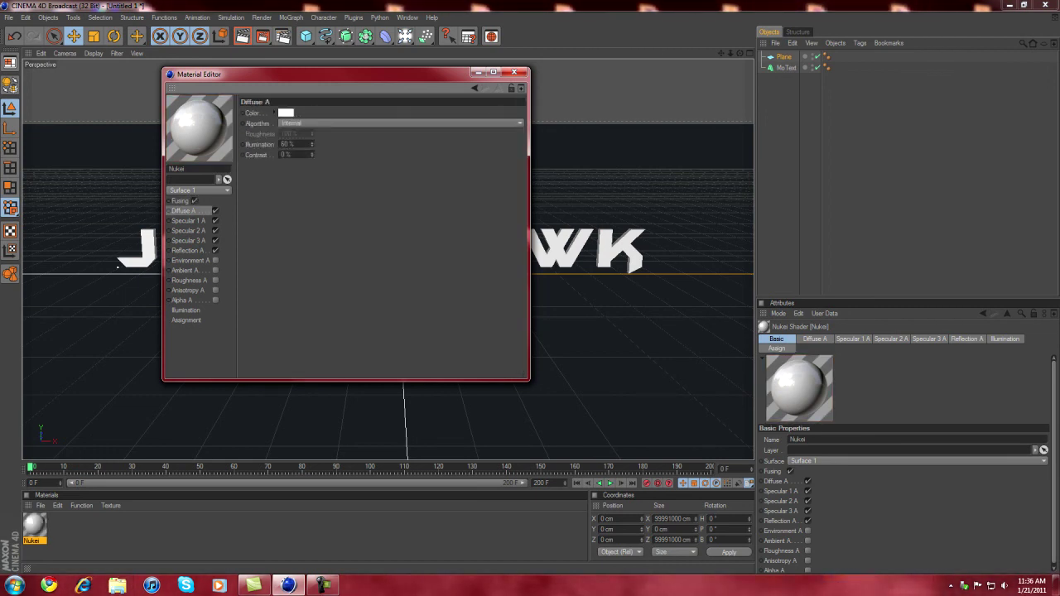
pyautogui.click(285, 113)
pyautogui.moveTo(285, 98); pyautogui.dragTo(253, 83)
pyautogui.click(266, 169)
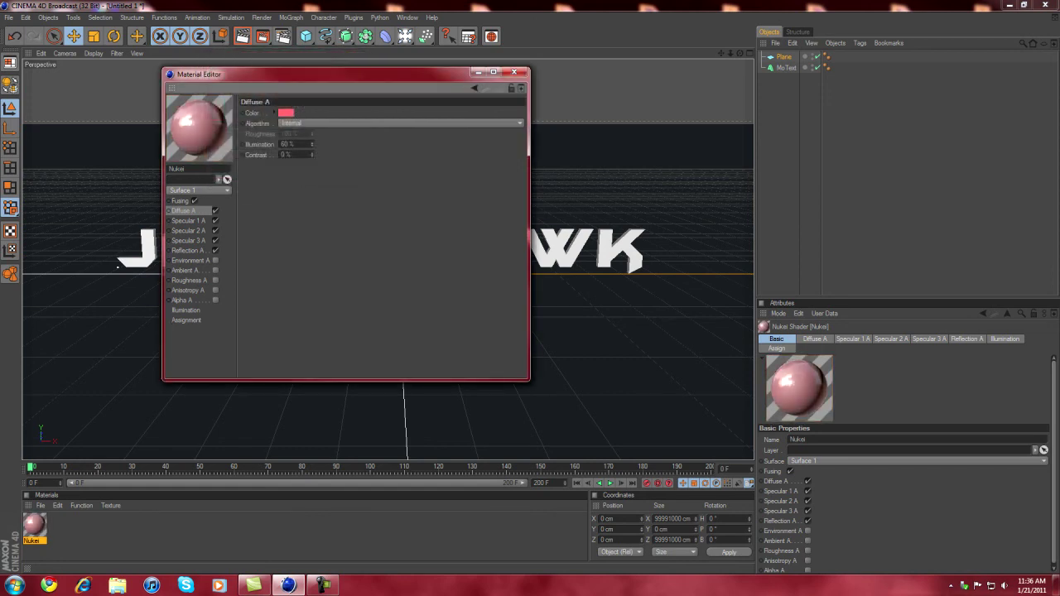
# Set the Reflection A intensity to 90%.
pyautogui.press('Down')
pyautogui.press('Down')
pyautogui.press('Down')
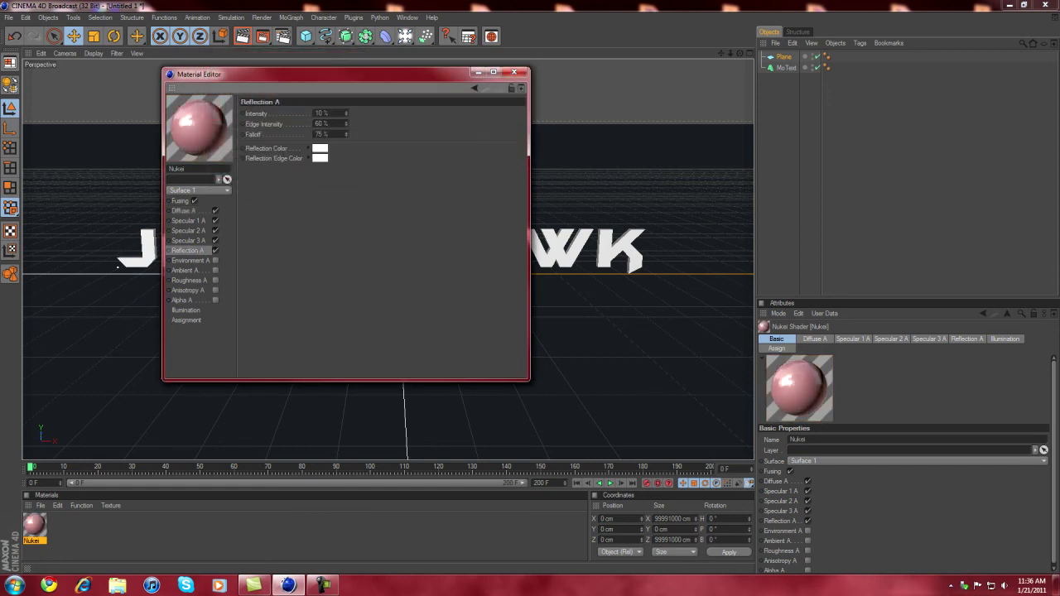
pyautogui.write('100')
pyautogui.press('Return')
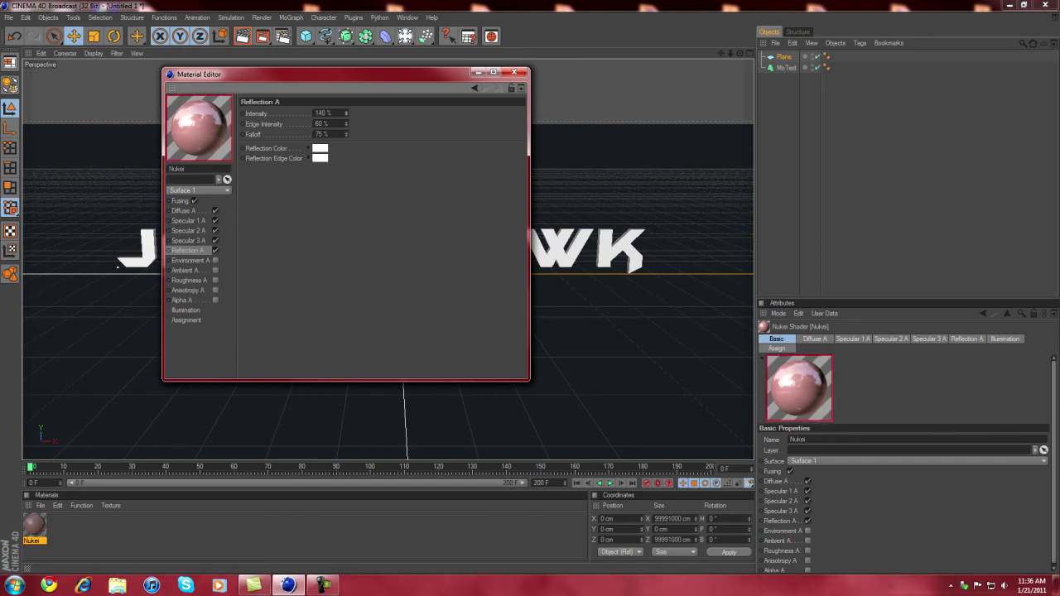
pyautogui.write('90')
pyautogui.press('Return')
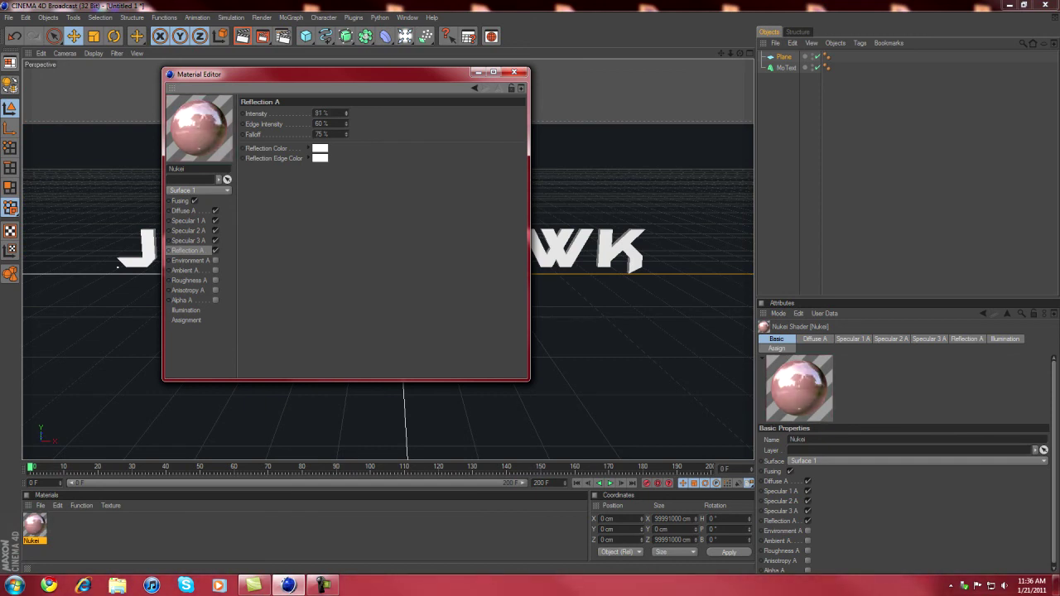
# Keep Specular 3 A white and make the Specular 2 A colour red.
pyautogui.press('Up')
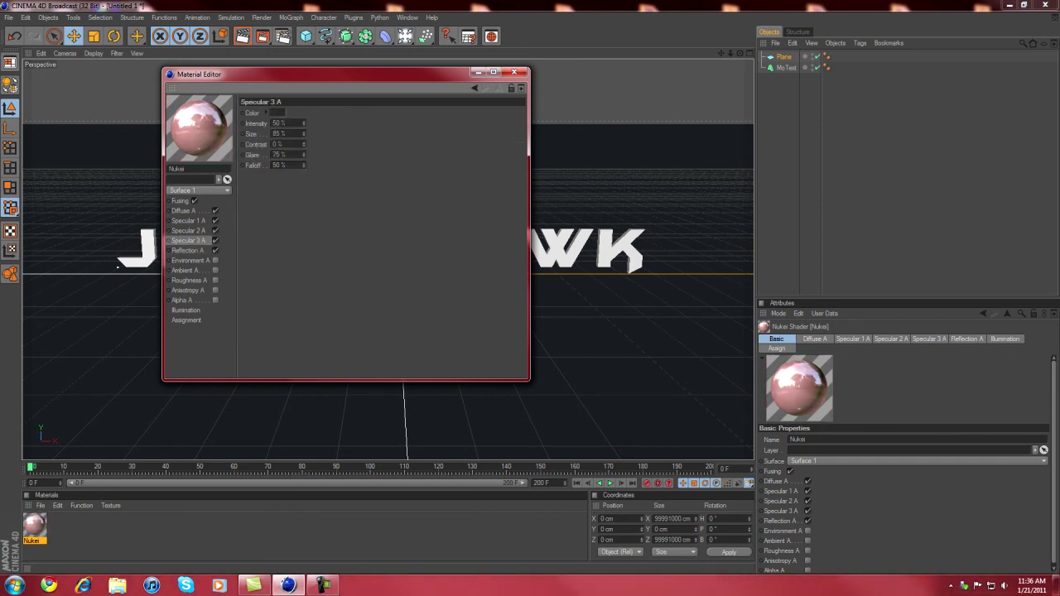
pyautogui.press('Up')
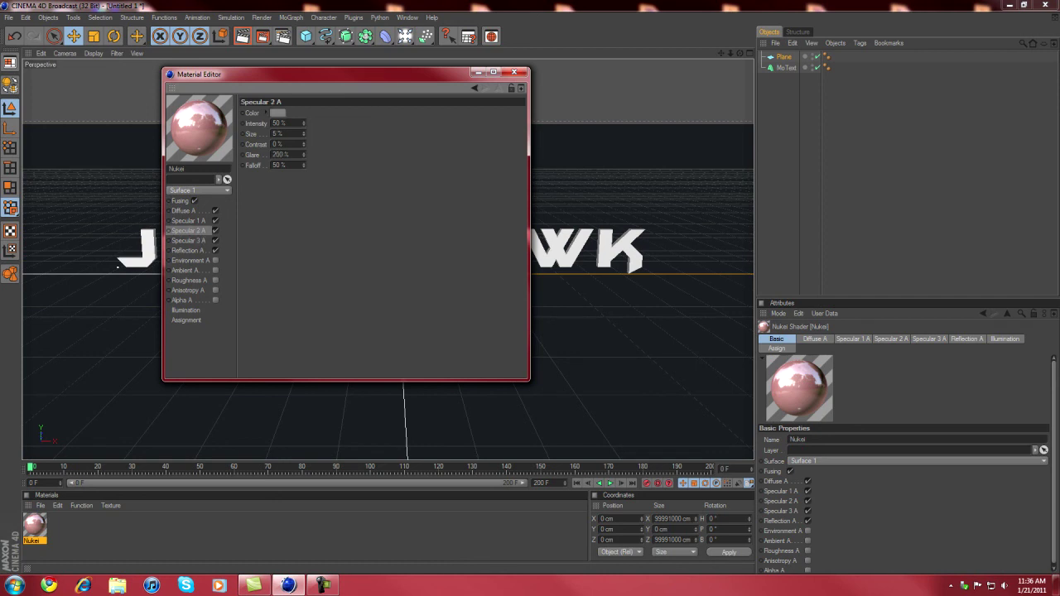
pyautogui.press('Up')
pyautogui.press('Down')
pyautogui.press('Down')
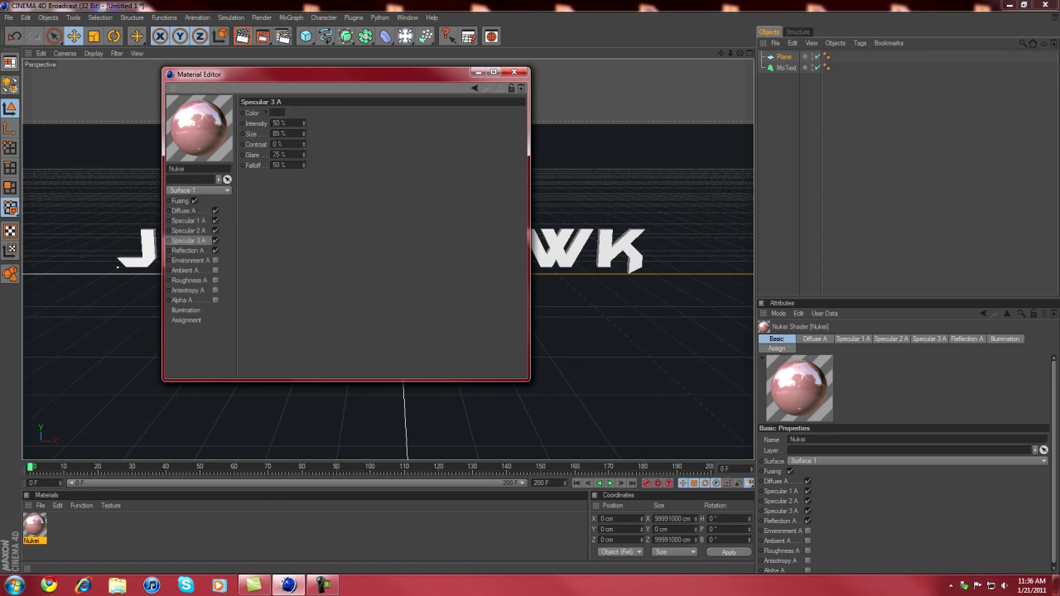
pyautogui.click(276, 112)
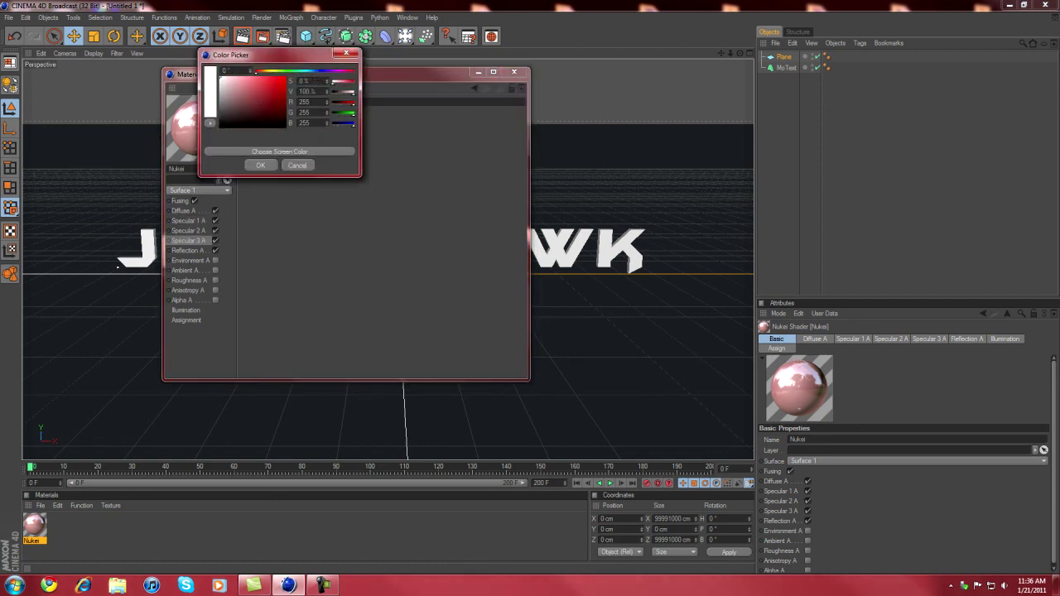
pyautogui.press('Return')
pyautogui.press('Up')
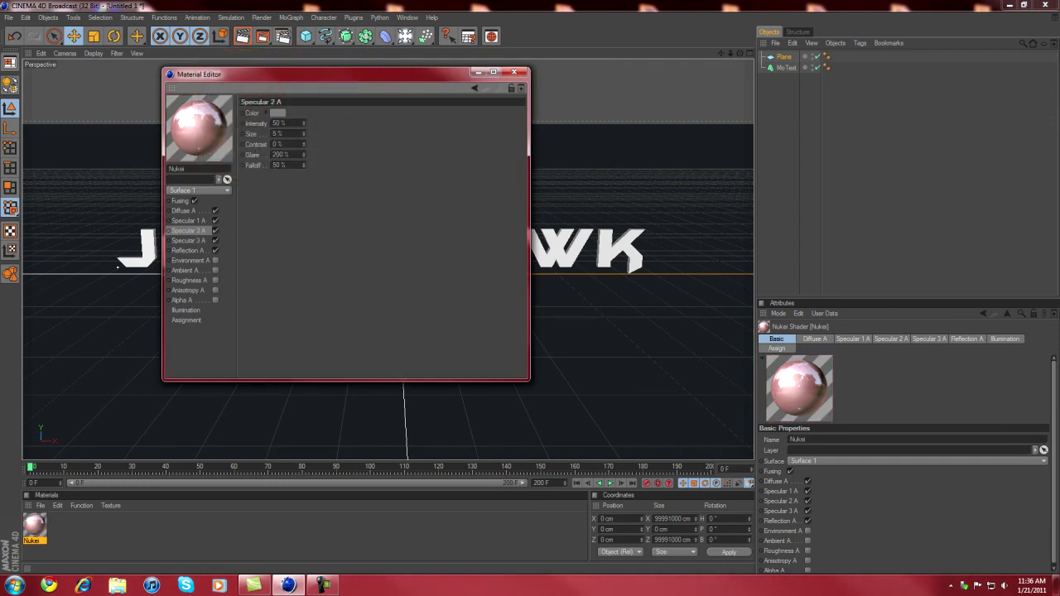
pyautogui.click(276, 113)
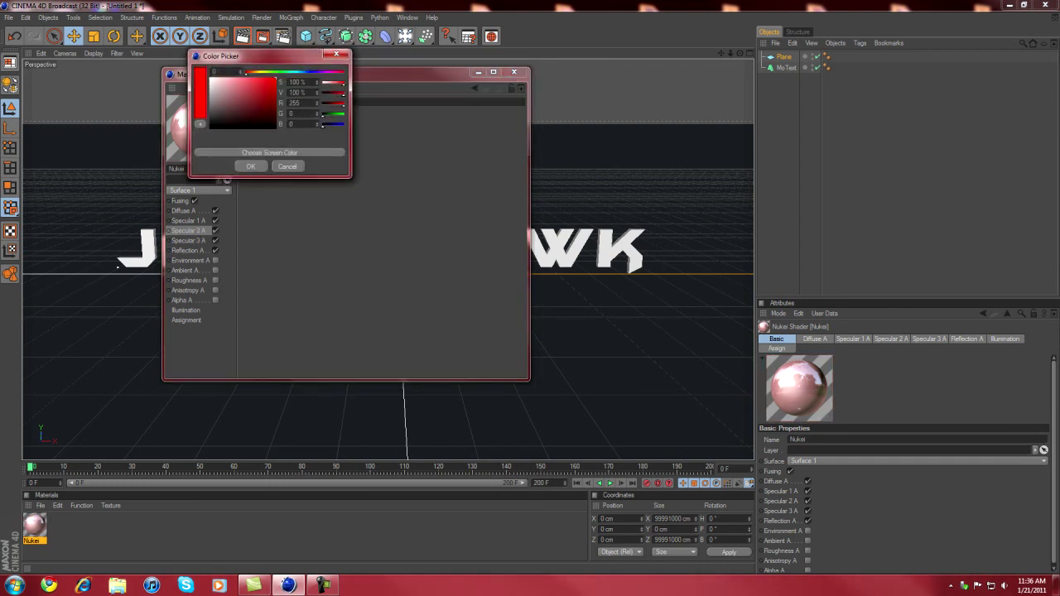
pyautogui.press('Return')
# Step through the Nukei channels down to the Alpha A settings.
pyautogui.press('Down')
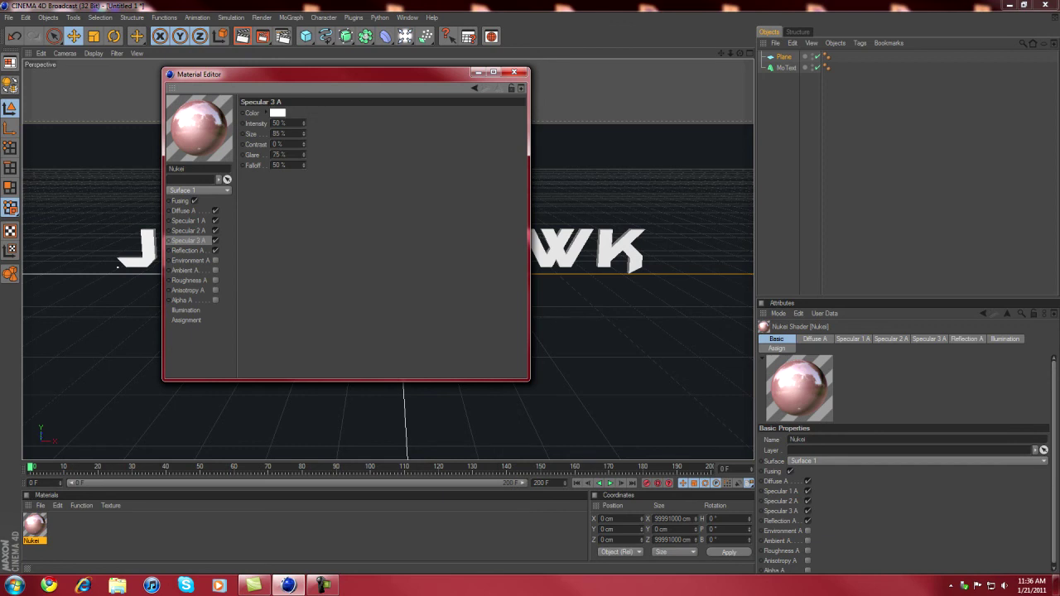
pyautogui.press('Up')
pyautogui.press('Up')
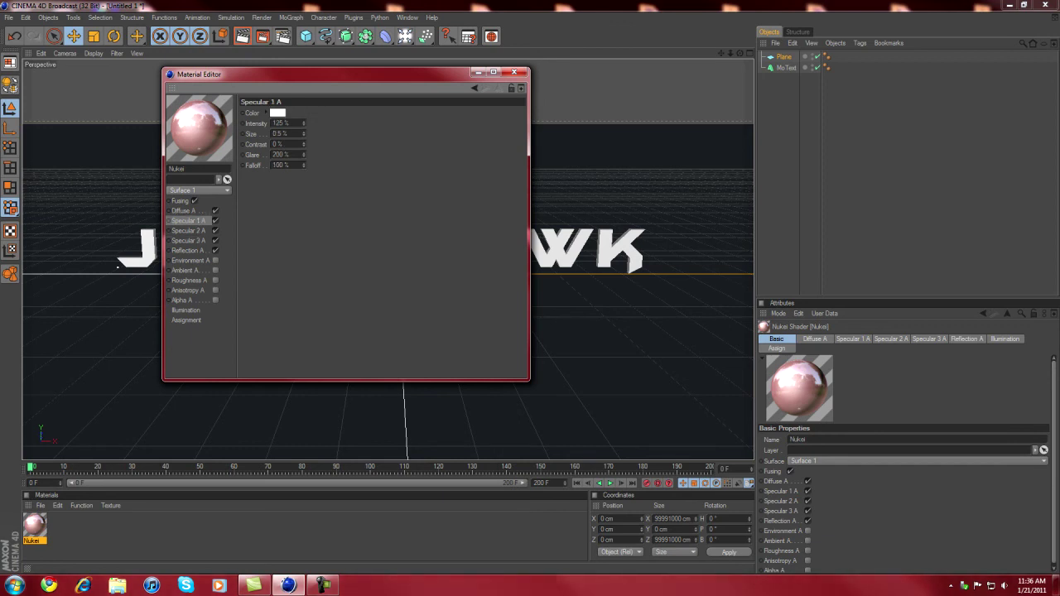
pyautogui.press('Up')
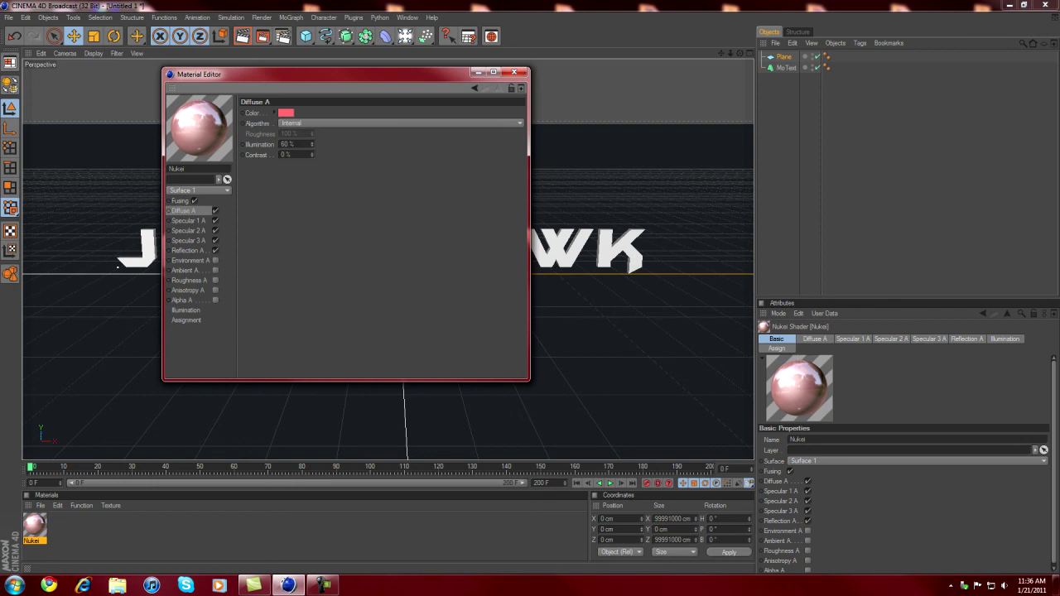
pyautogui.press('Up')
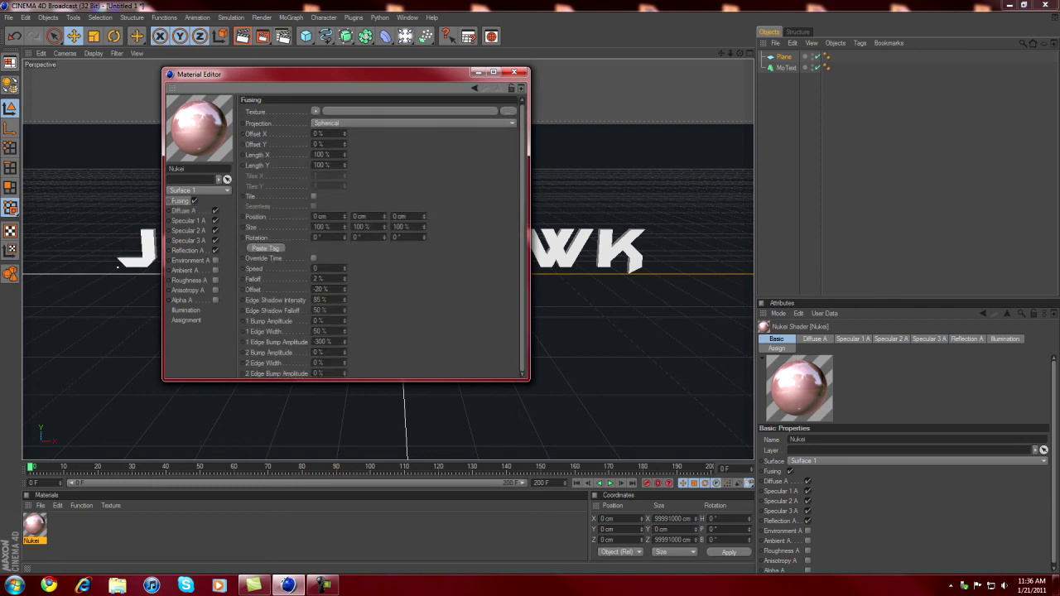
pyautogui.press('Down')
pyautogui.press('Down')
pyautogui.press('Down')
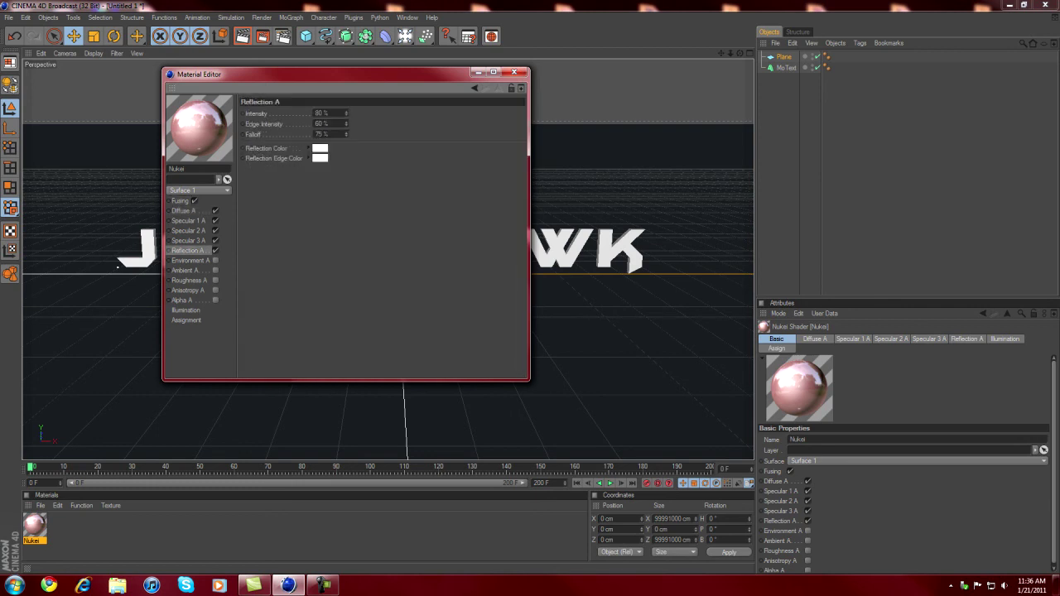
pyautogui.press('Up')
pyautogui.press('Down')
pyautogui.press('Down')
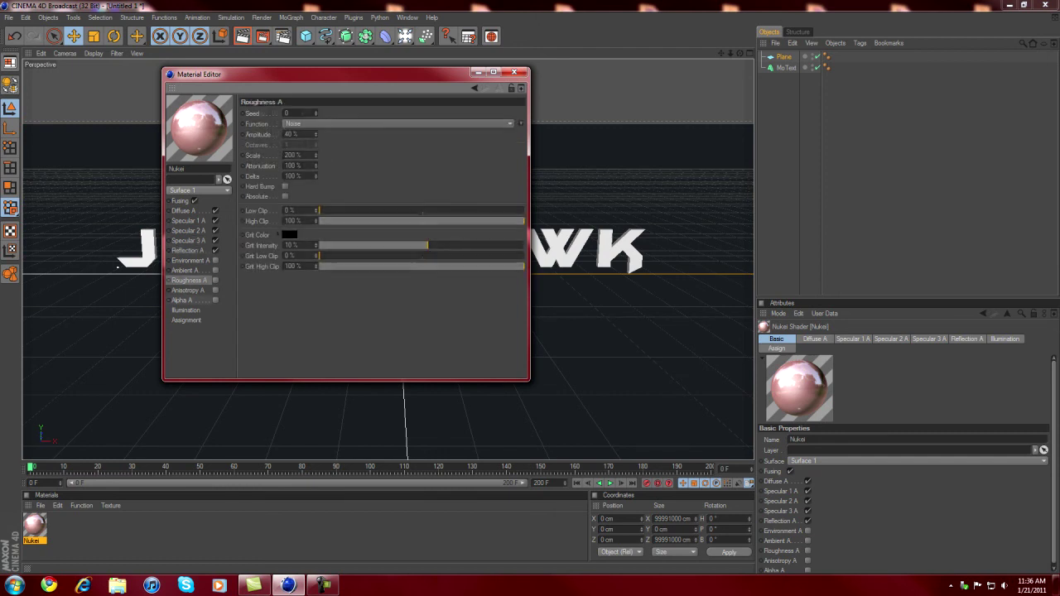
pyautogui.press('Down')
pyautogui.press('Down')
pyautogui.press('Down')
pyautogui.press('Down')
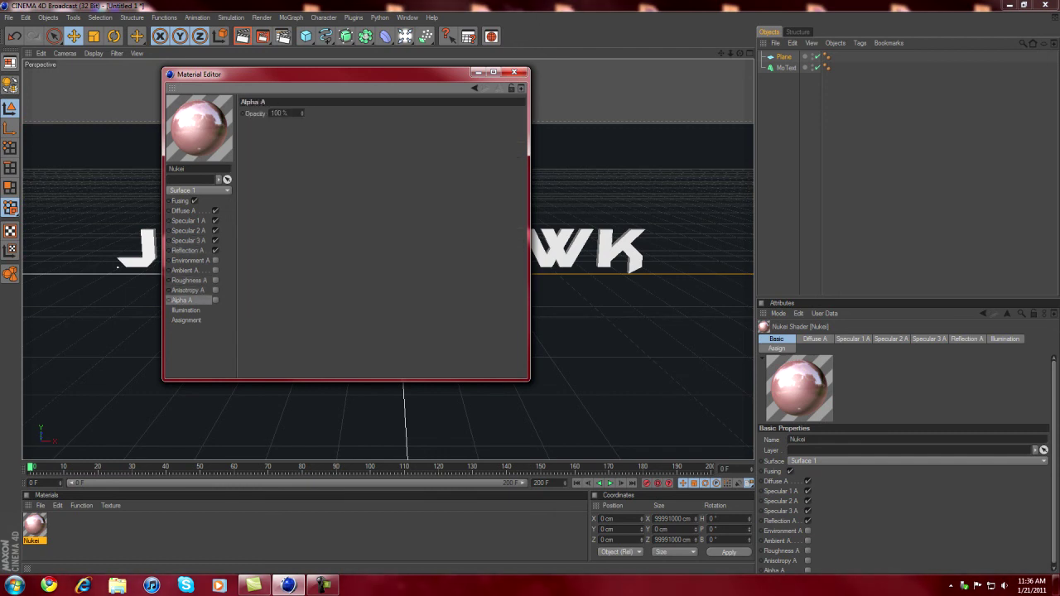
# Drag the Nukei material onto the Plane, turning the floor red, and test-render it.
pyautogui.click(515, 72)
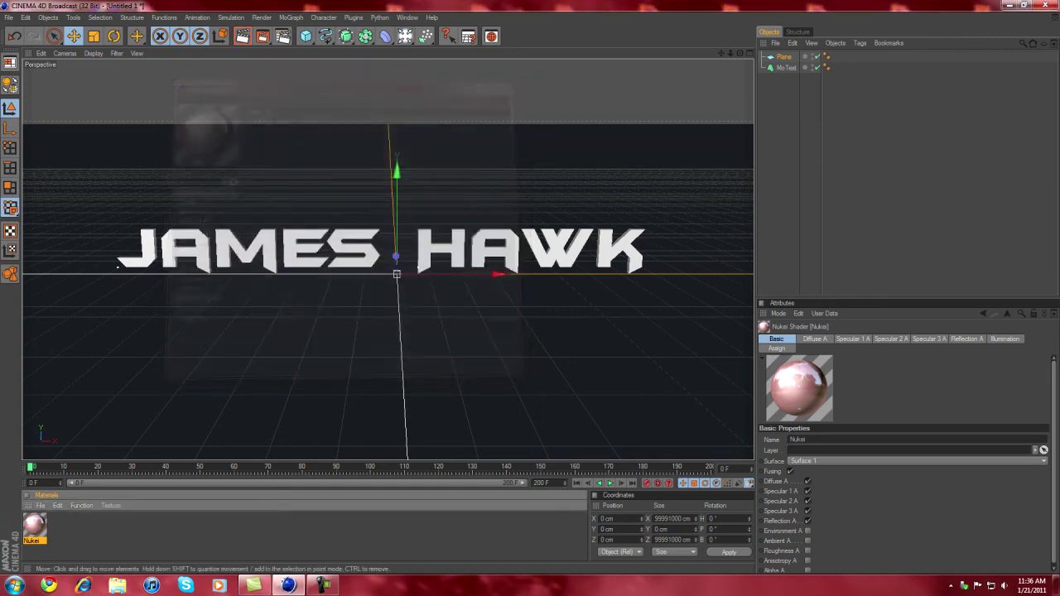
pyautogui.moveTo(35, 524); pyautogui.dragTo(784, 56)
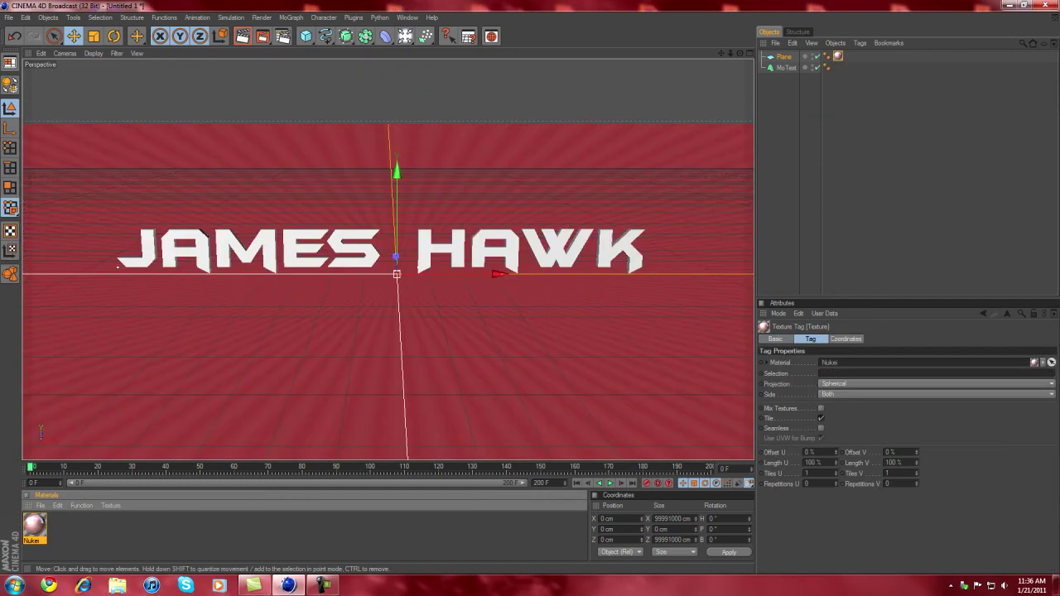
pyautogui.hotkey('ctrl', 'r')
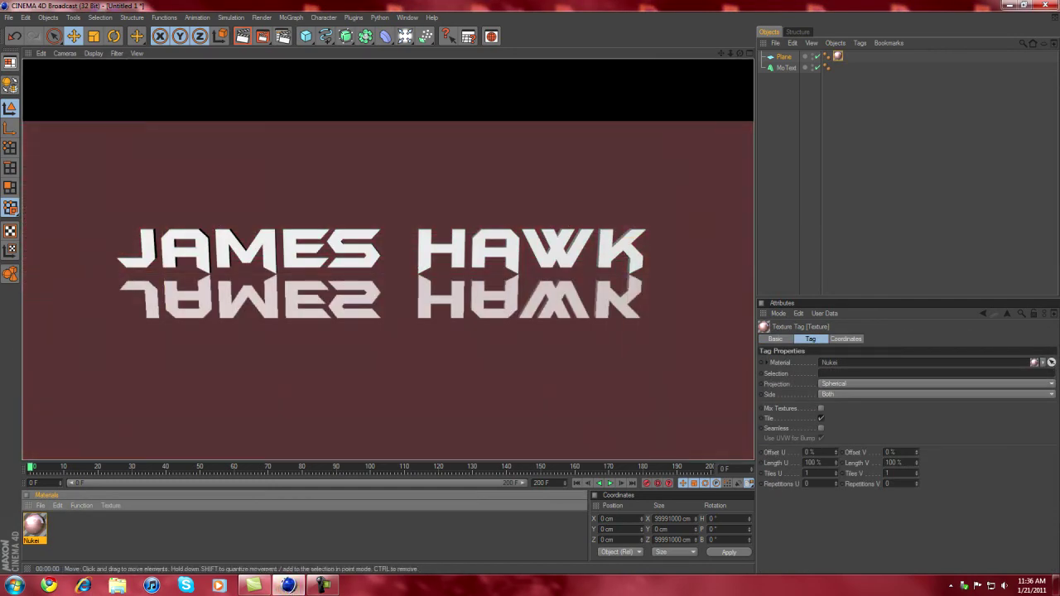
pyautogui.hotkey('ctrl', 'shift', 'a')
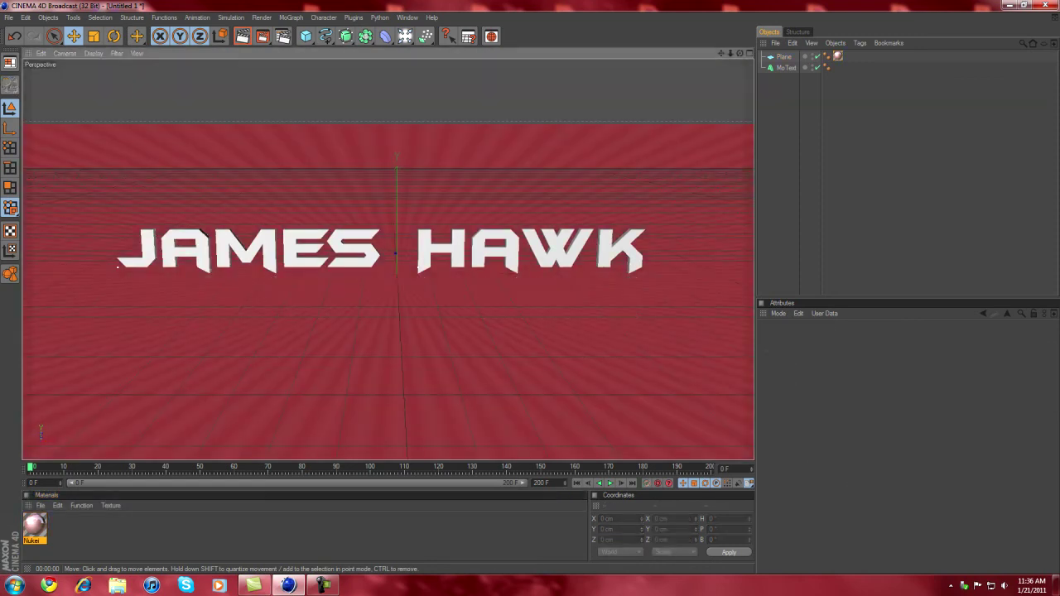
# Create a new material with Grunge_02 as its colour texture.
pyautogui.hotkey('ctrl', 'n')
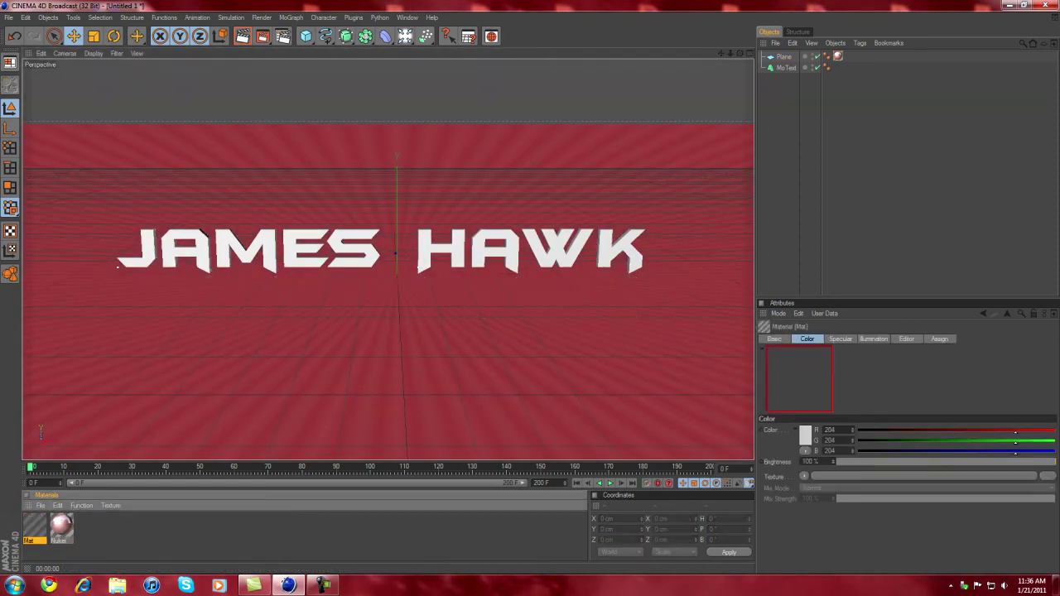
pyautogui.doubleClick(34, 524)
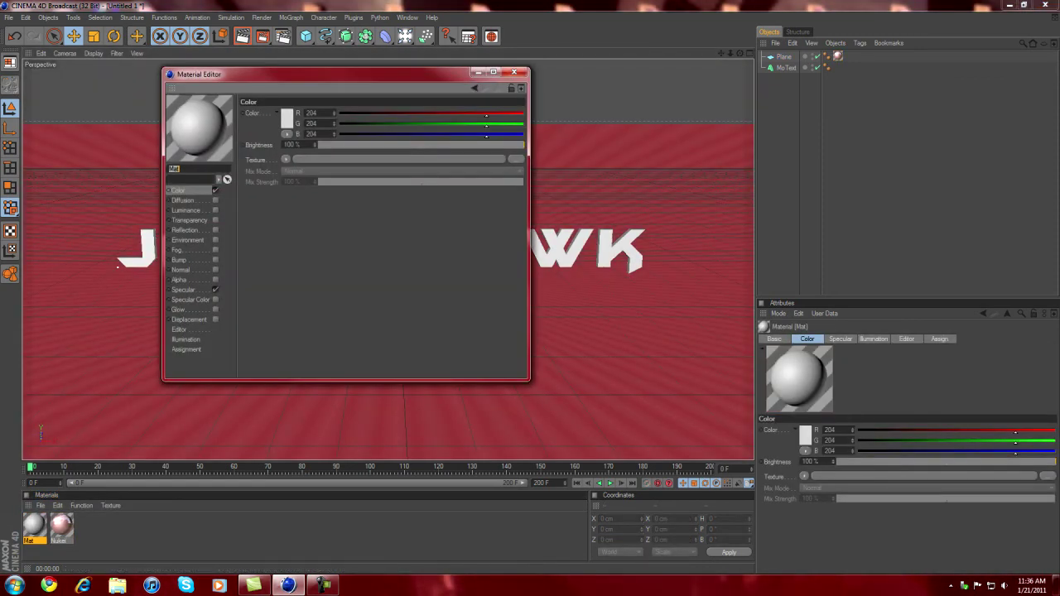
pyautogui.click(286, 159)
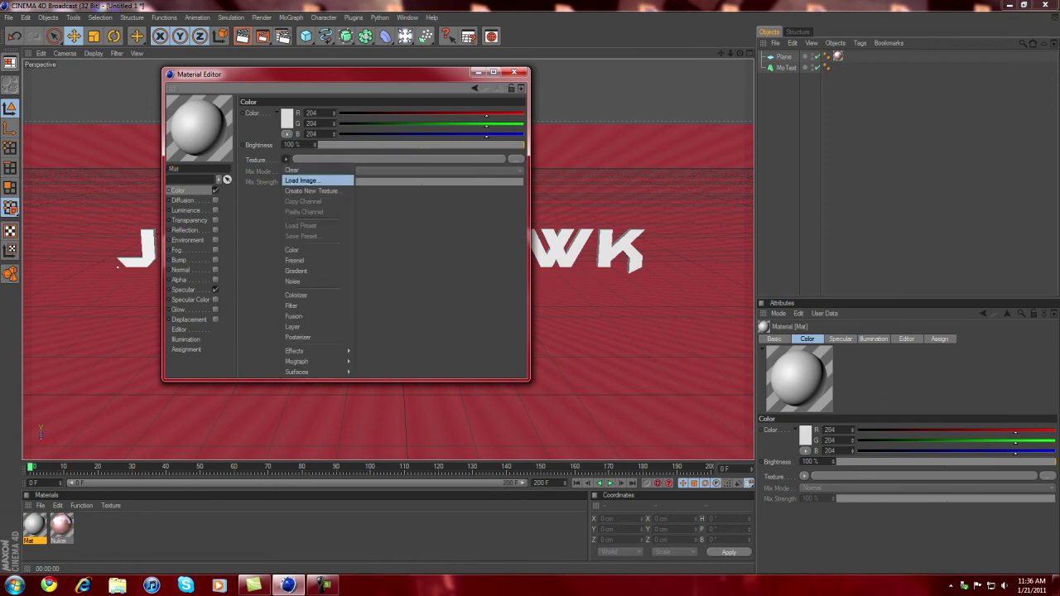
pyautogui.click(300, 180)
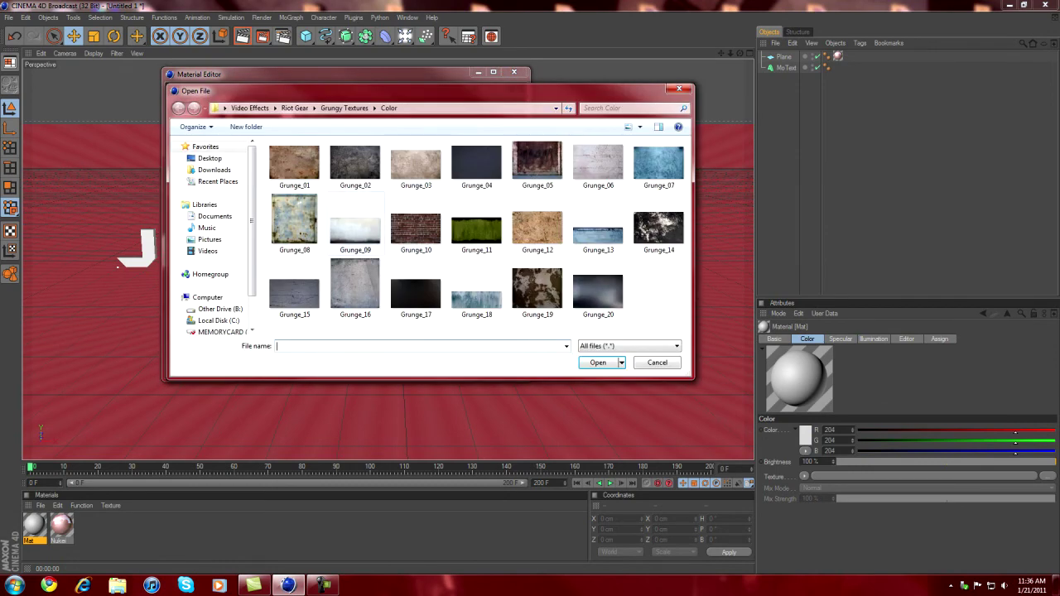
pyautogui.click(354, 162)
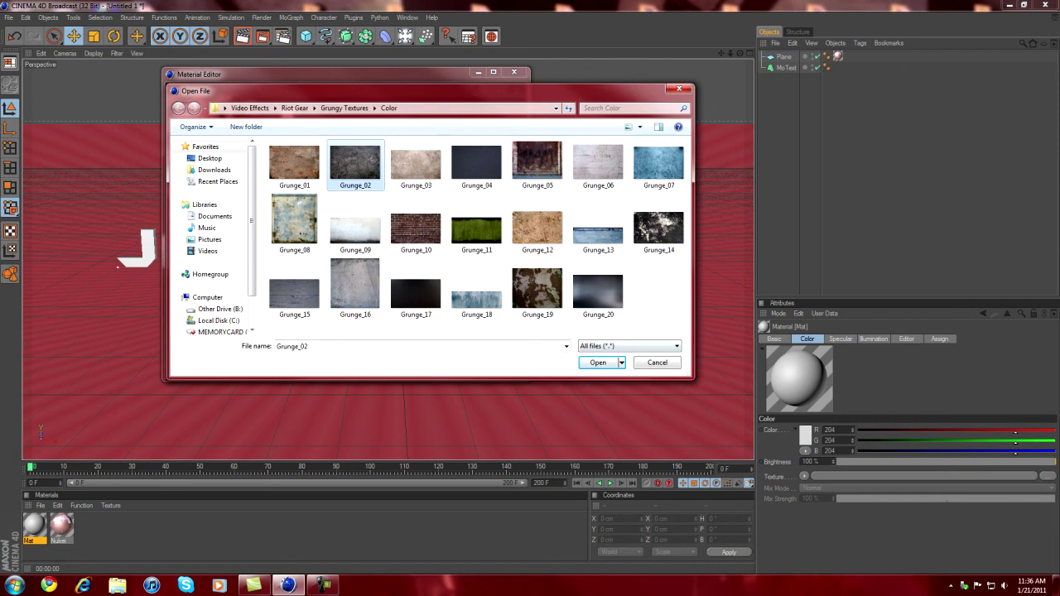
pyautogui.doubleClick(355, 162)
pyautogui.click(545, 329)
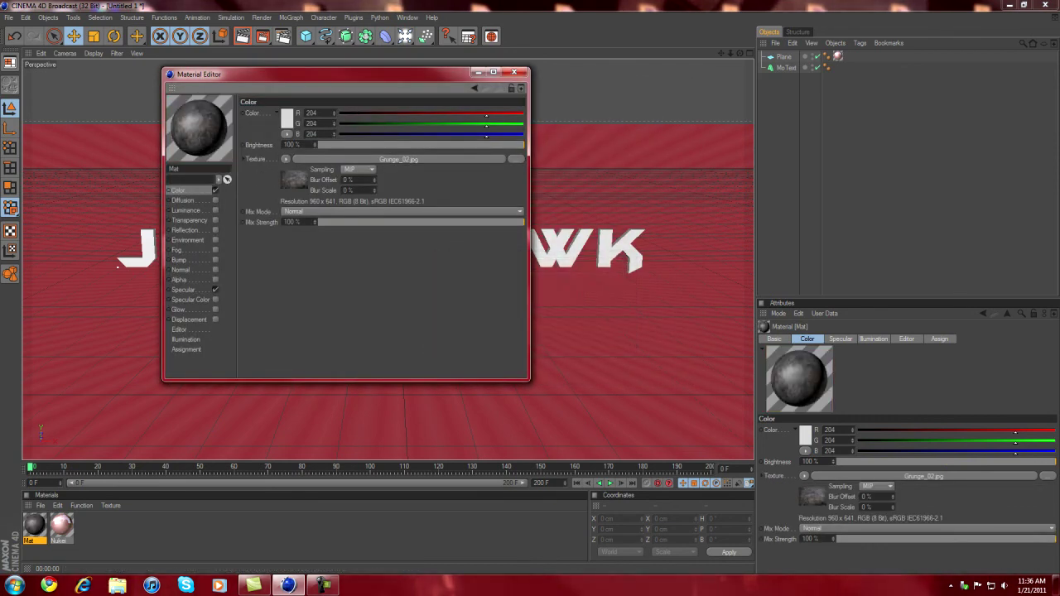
# Enable Bump with the Grunge_02 texture at roughly 331% strength.
pyautogui.click(215, 259)
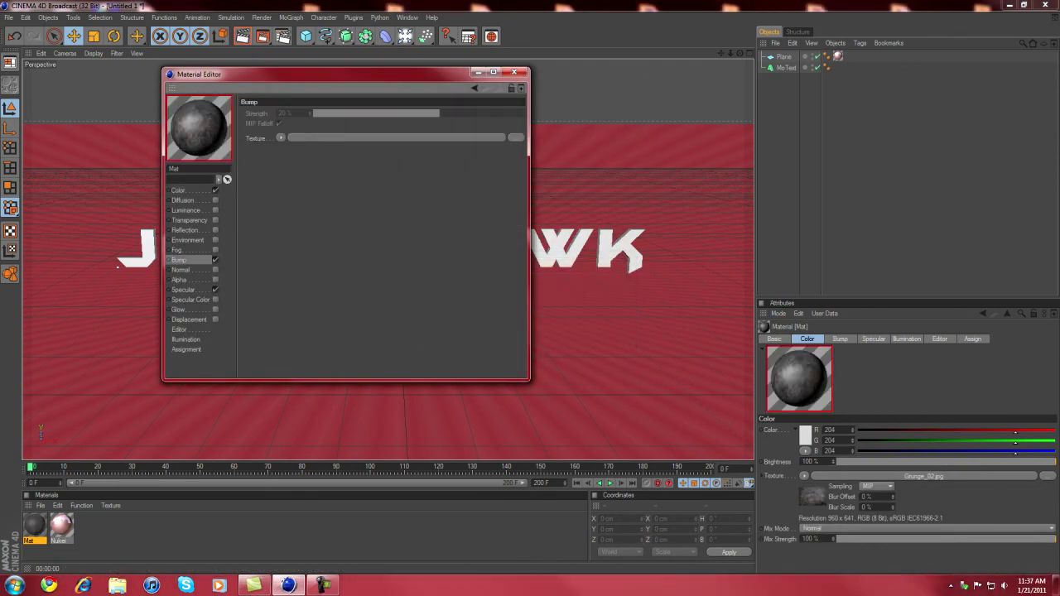
pyautogui.click(281, 138)
pyautogui.click(314, 159)
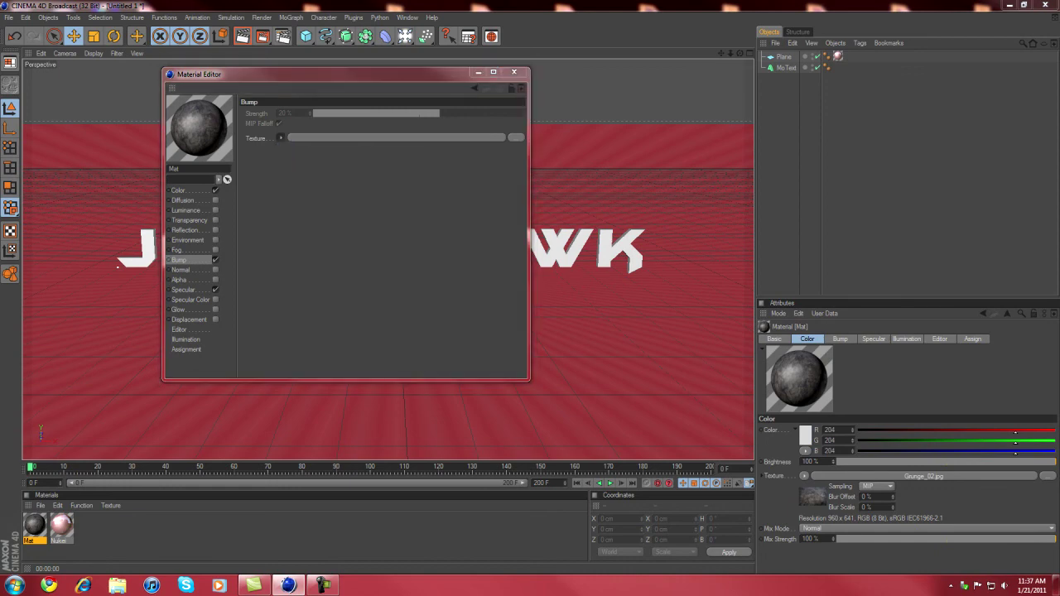
pyautogui.click(354, 162)
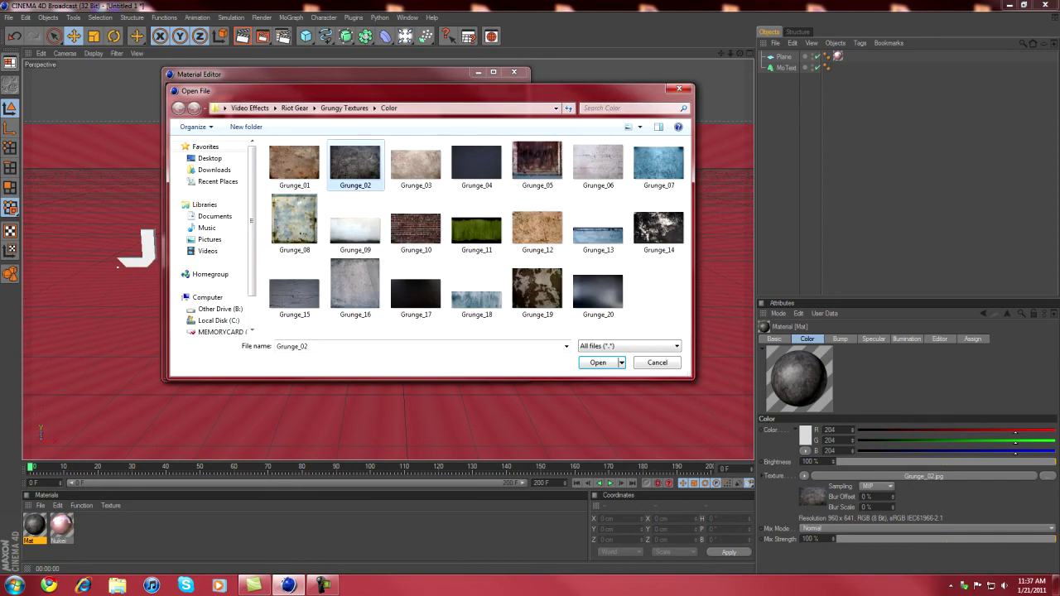
pyautogui.click(598, 363)
pyautogui.press('Return')
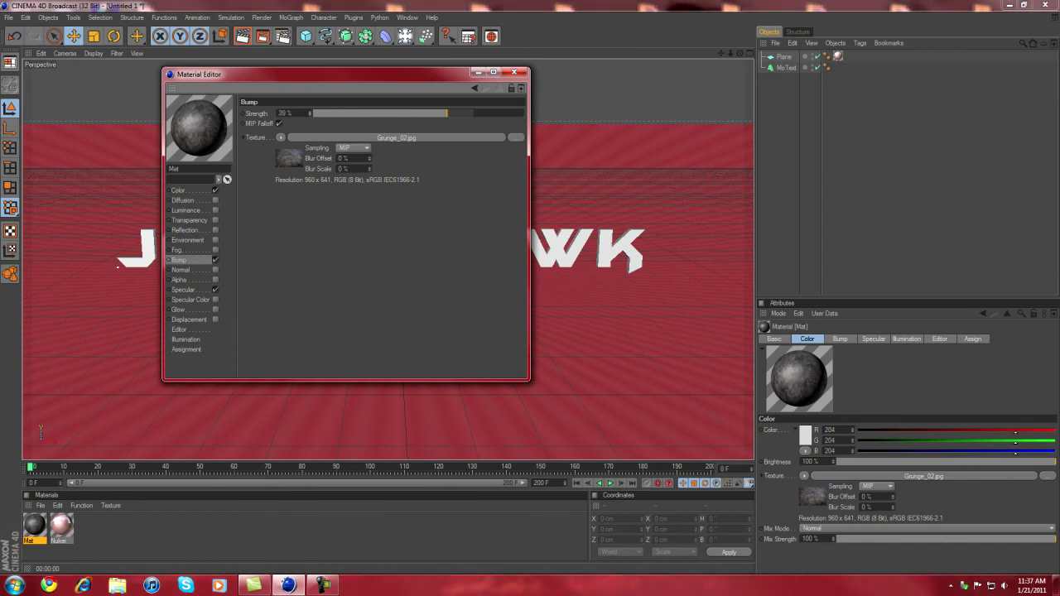
pyautogui.moveTo(440, 113); pyautogui.dragTo(515, 113)
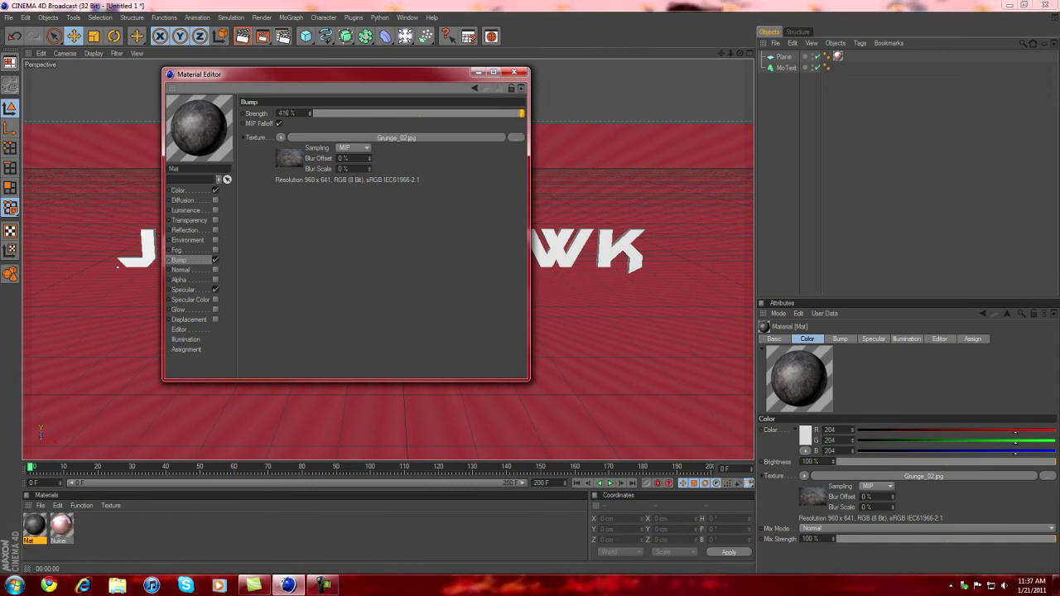
pyautogui.moveTo(310, 113); pyautogui.dragTo(310, 109)
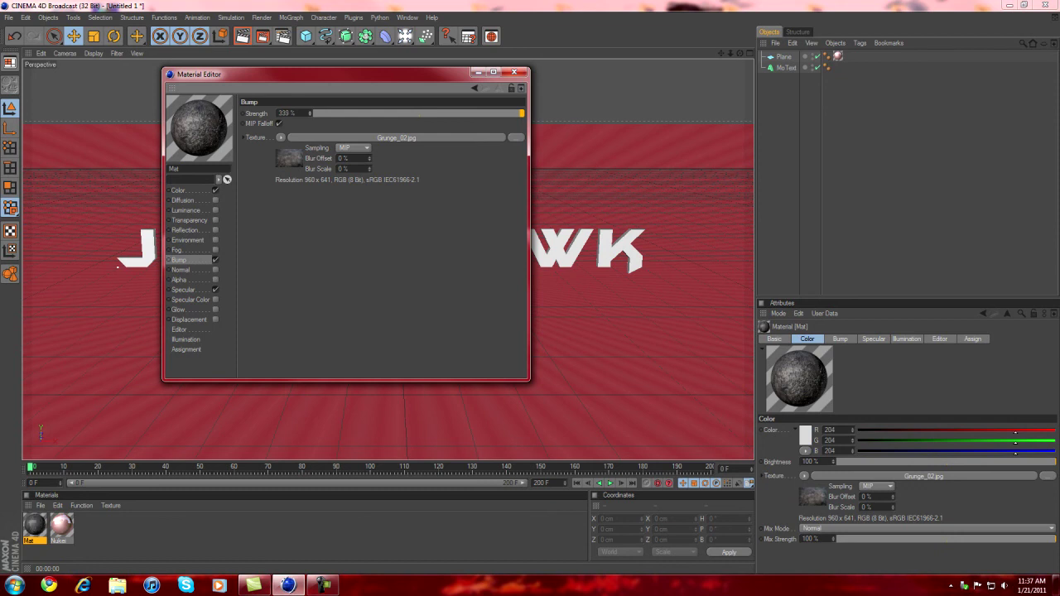
pyautogui.moveTo(309, 113); pyautogui.dragTo(310, 114)
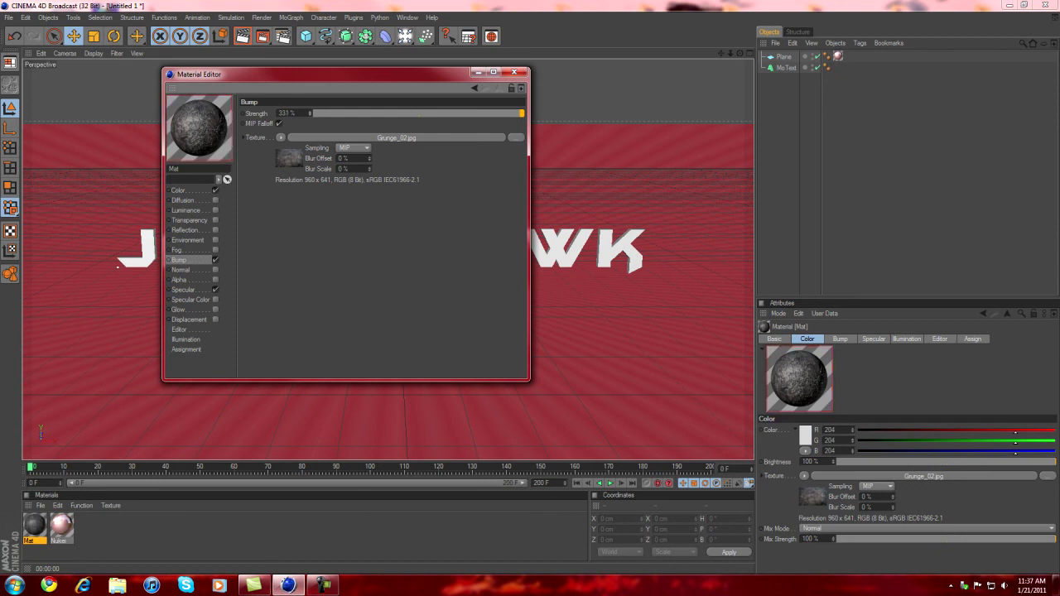
# Enable reflection on the grunge material at 20% brightness, leaving fog off.
pyautogui.click(178, 249)
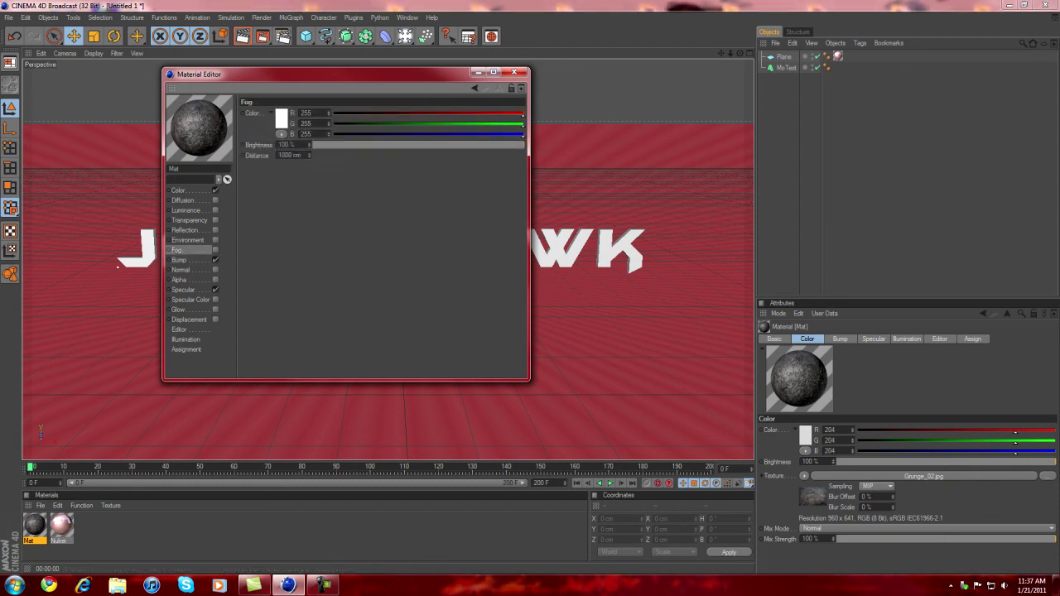
pyautogui.click(215, 229)
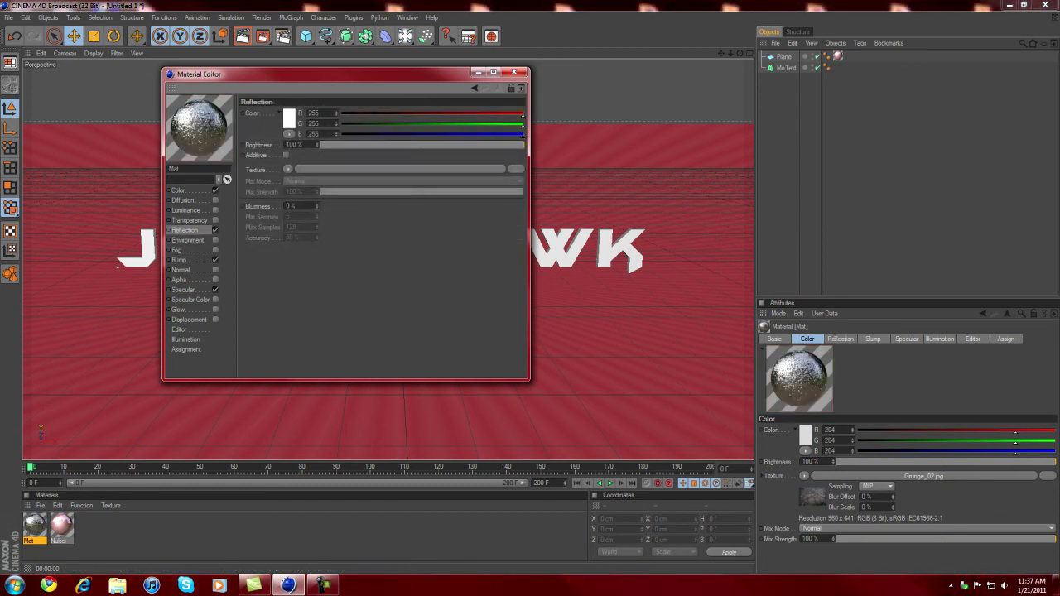
pyautogui.moveTo(524, 145); pyautogui.dragTo(355, 145)
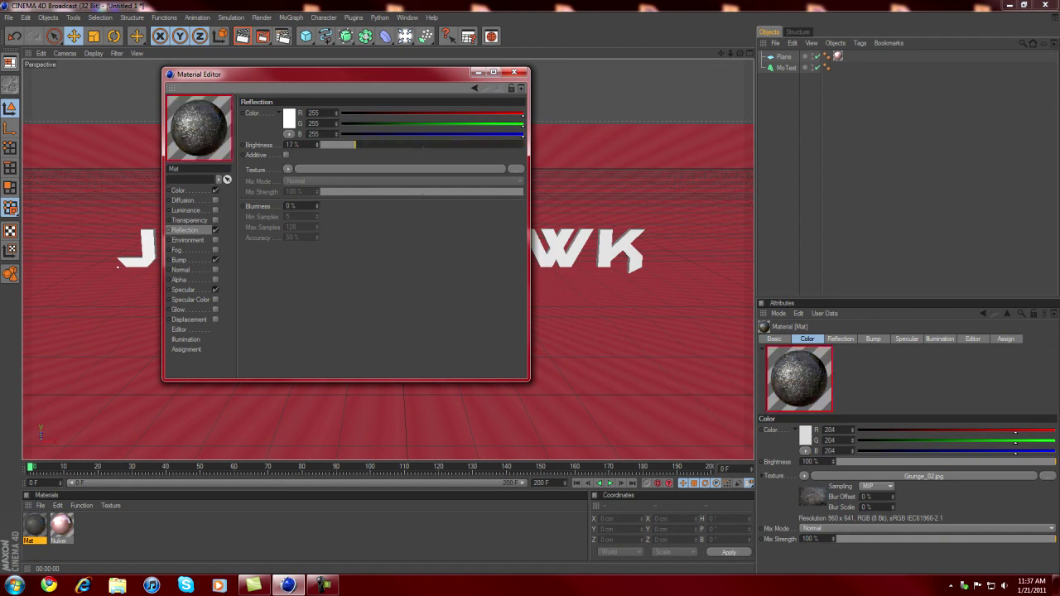
pyautogui.moveTo(355, 145); pyautogui.dragTo(362, 145)
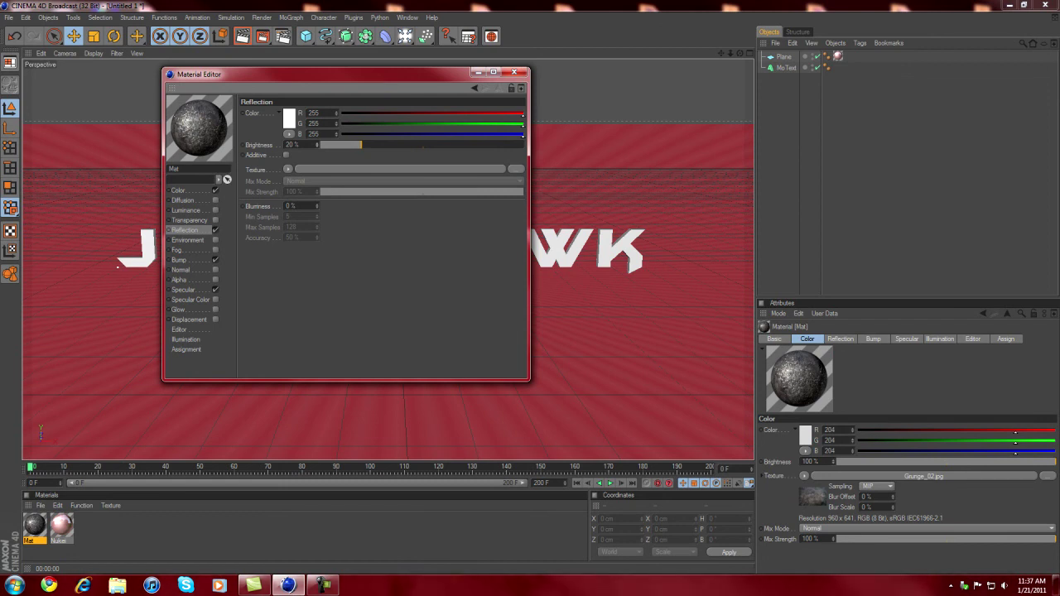
pyautogui.click(215, 249)
pyautogui.click(216, 249)
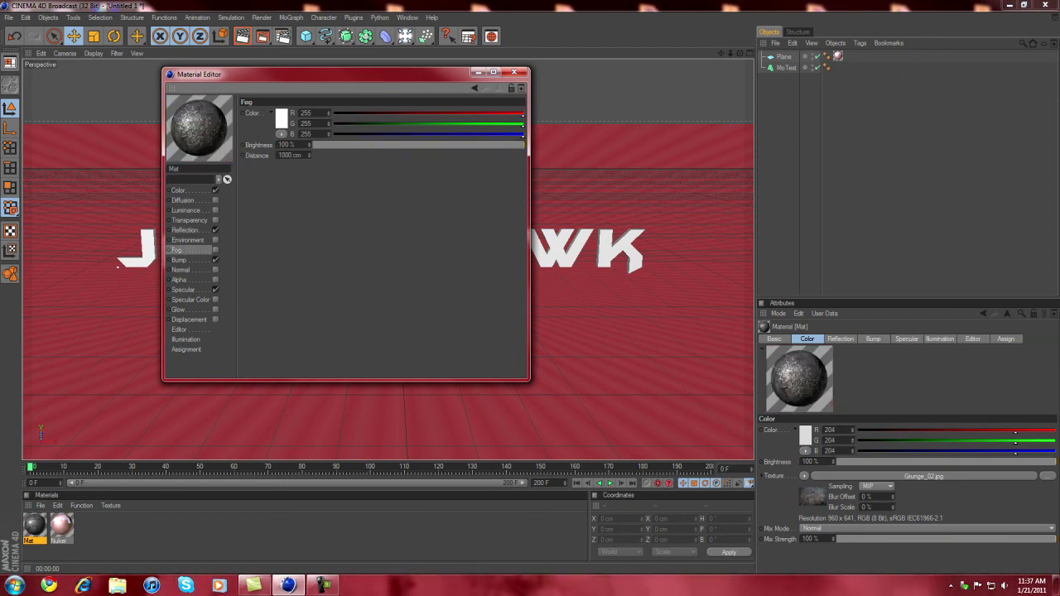
# Check the Normal and Luminance channels, then apply the grunge material to the MoText.
pyautogui.click(180, 259)
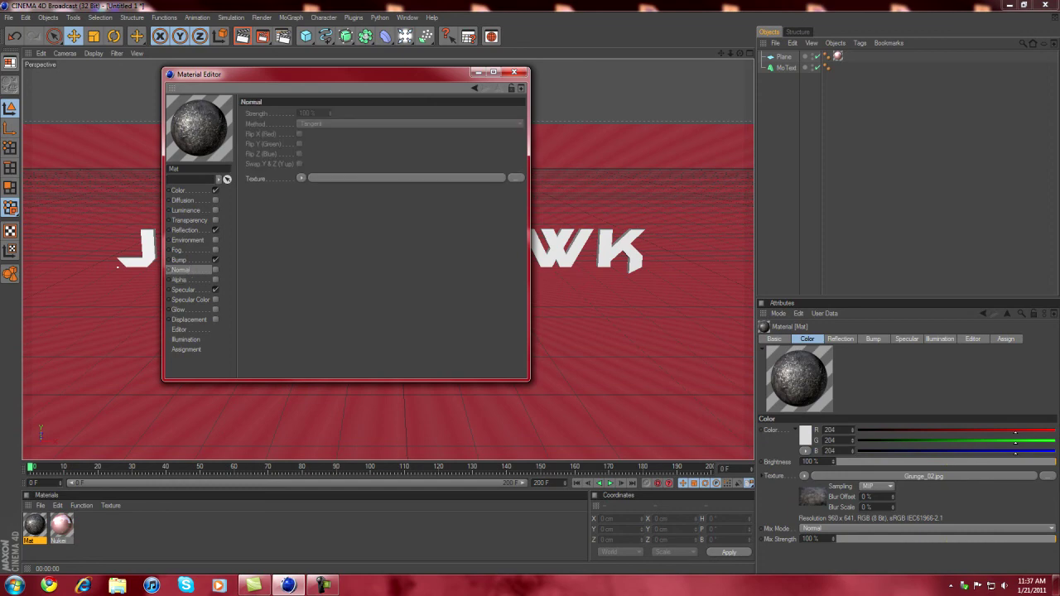
pyautogui.click(189, 219)
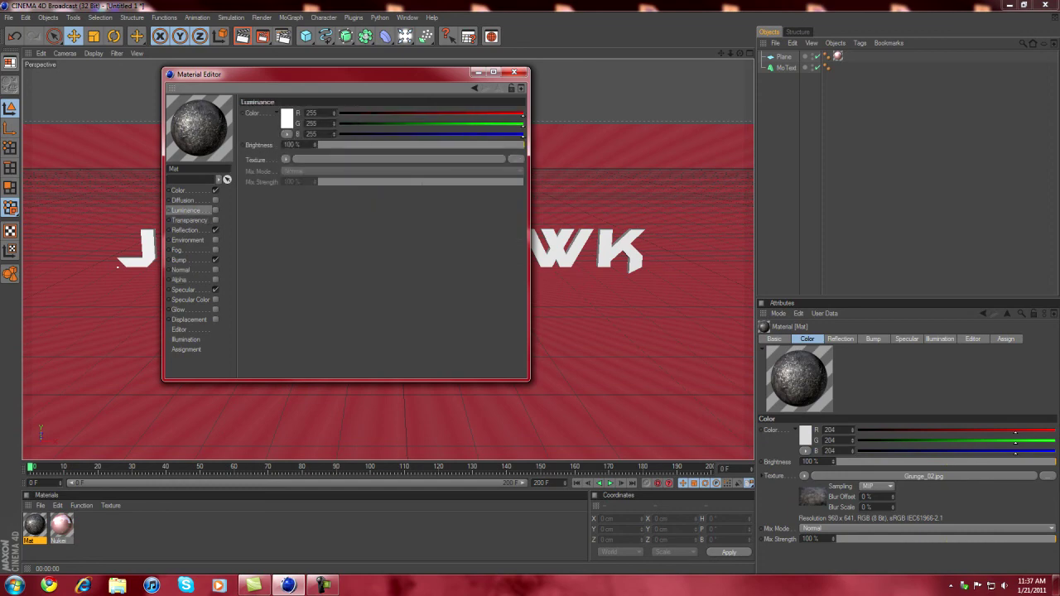
pyautogui.click(514, 72)
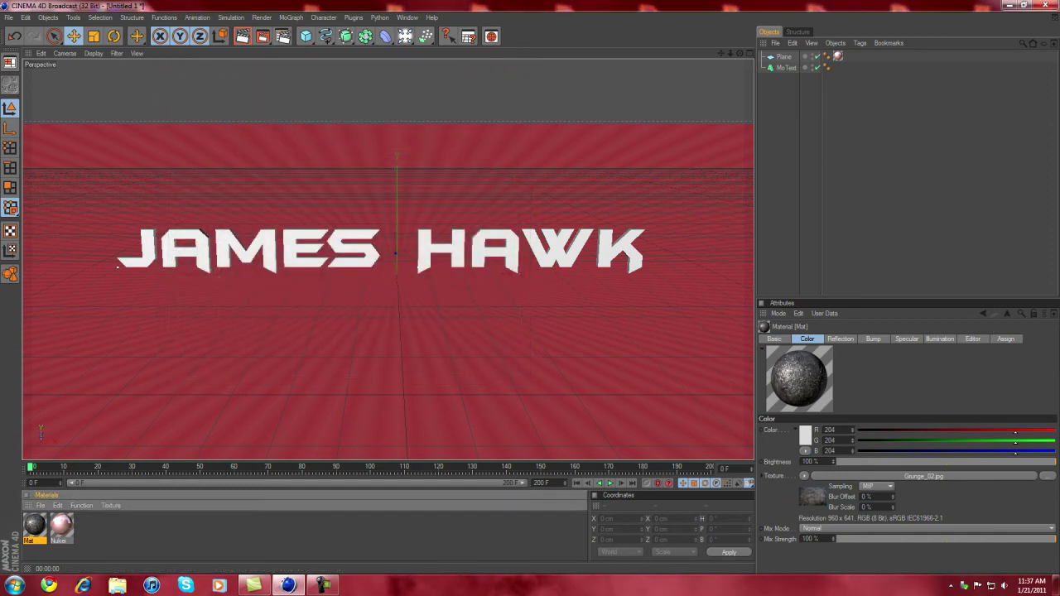
pyautogui.moveTo(34, 525); pyautogui.dragTo(419, 268)
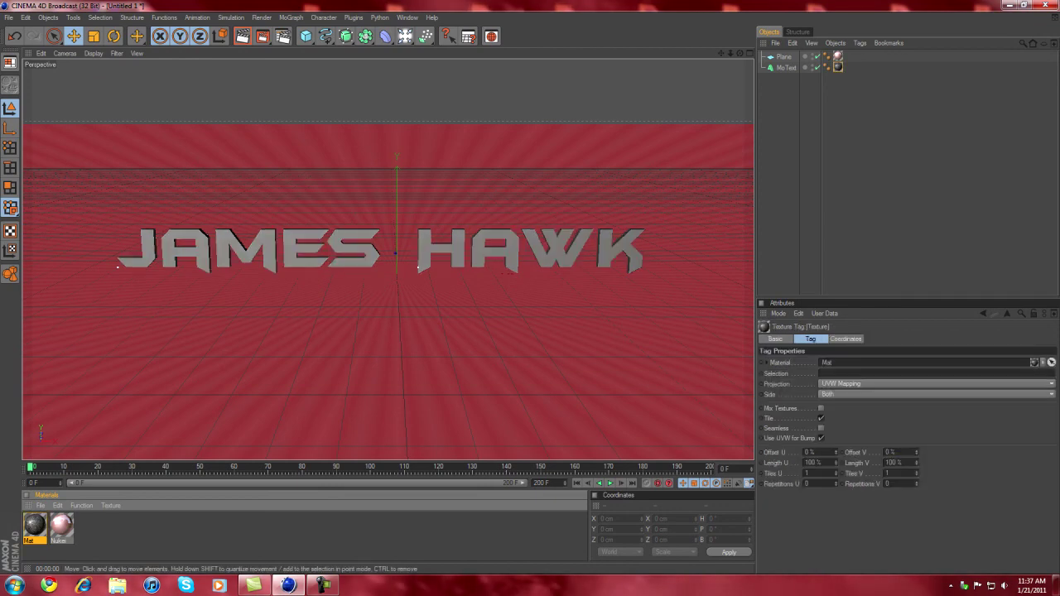
# Test-render the scene, then render again from an angled view of JAMES HAWK.
pyautogui.hotkey('ctrl', 'r')
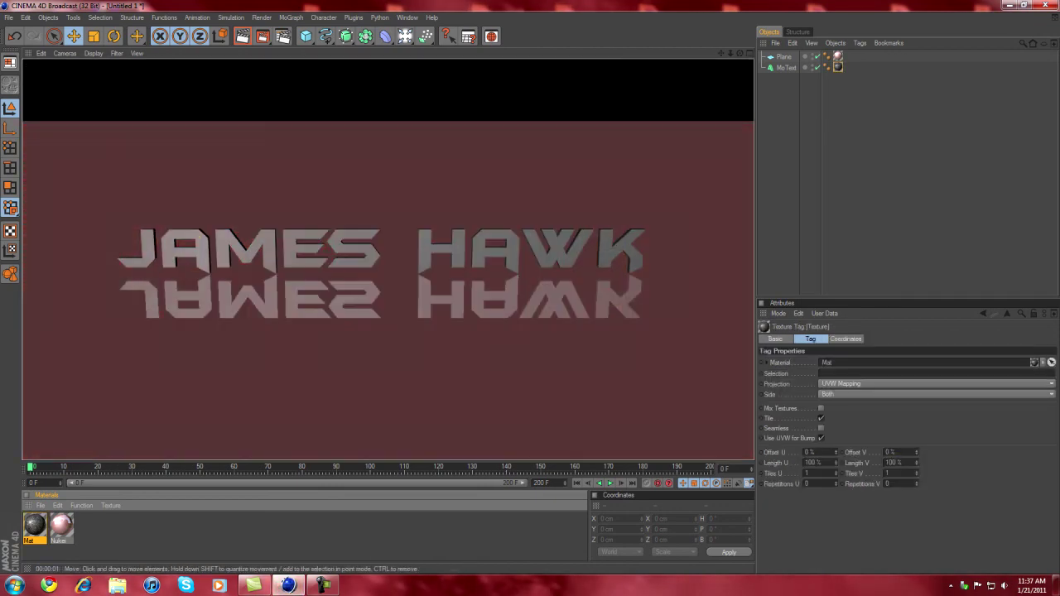
pyautogui.click(418, 268)
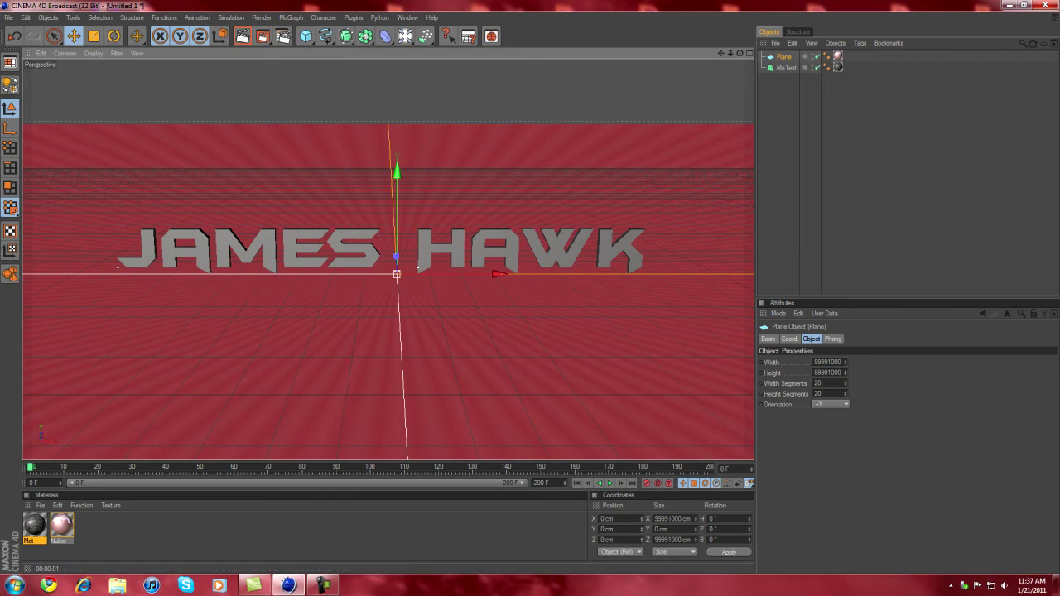
pyautogui.moveTo(730, 53); pyautogui.dragTo(745, 53)
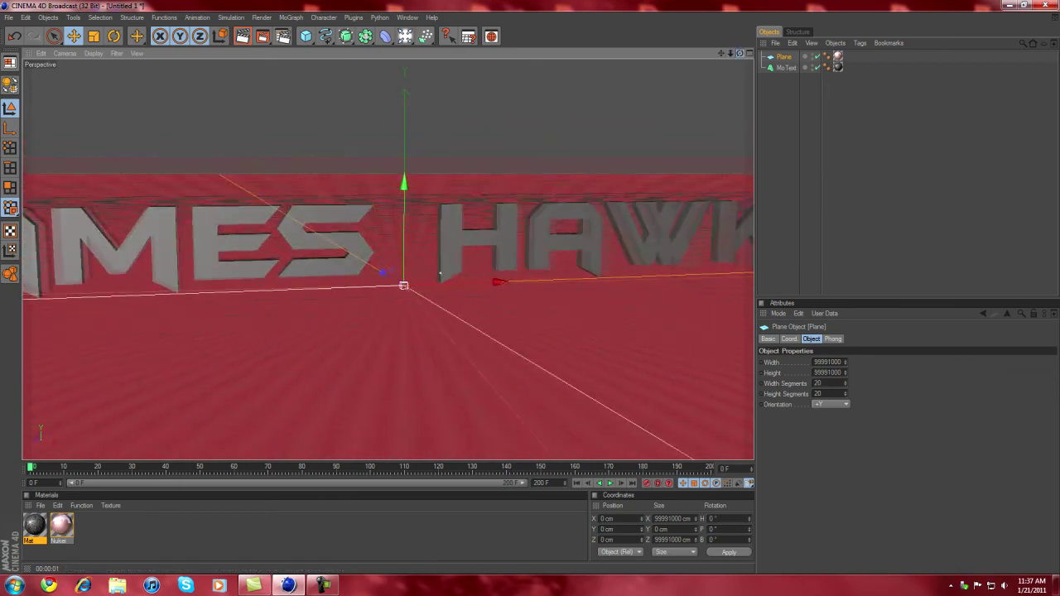
pyautogui.keyDown('alt'); pyautogui.moveTo(441, 275); pyautogui.dragTo(413, 270); pyautogui.keyUp('alt')
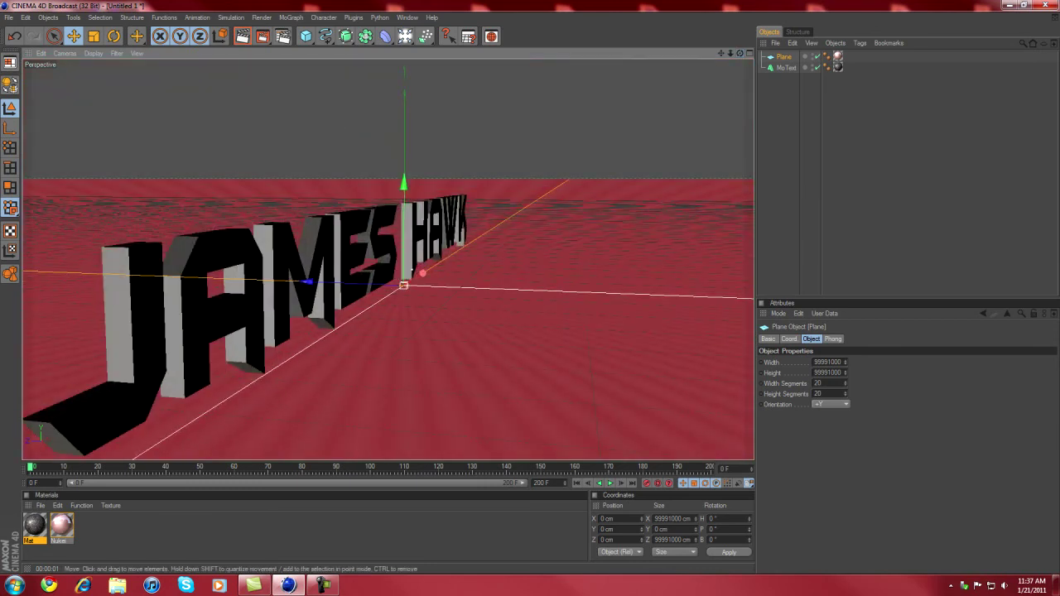
pyautogui.click(242, 35)
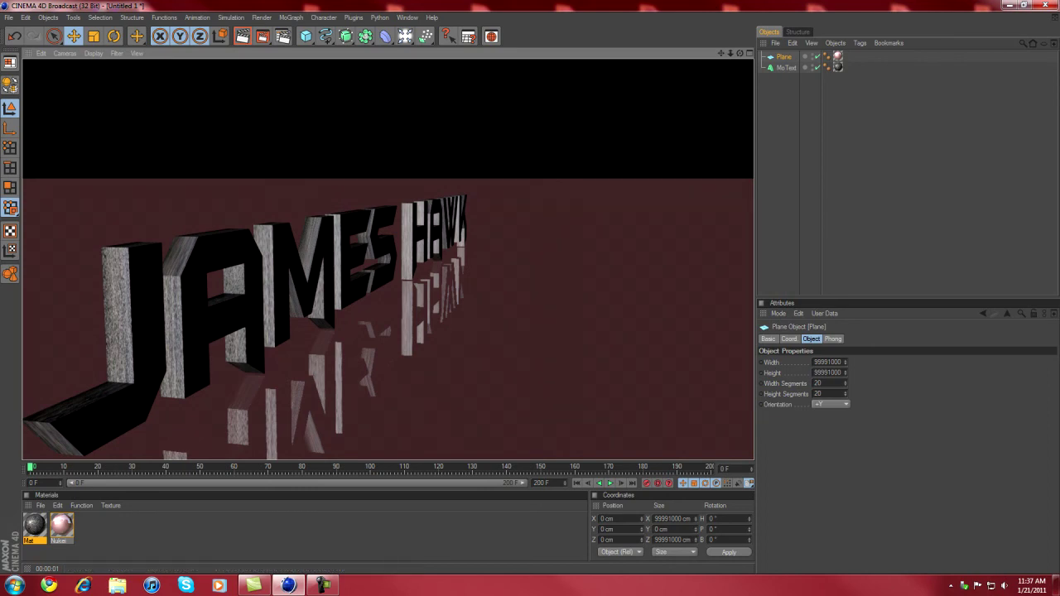
# Orbit and zoom back out to the front view of the text.
pyautogui.keyDown('alt'); pyautogui.moveTo(372, 274); pyautogui.dragTo(441, 275); pyautogui.keyUp('alt')
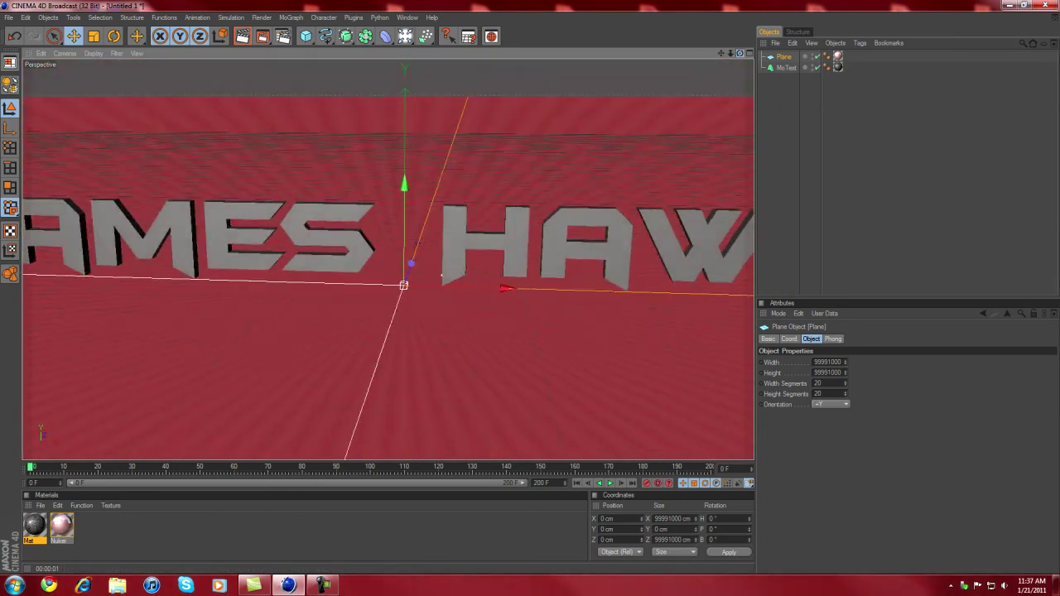
pyautogui.scroll(-2, 441, 275)
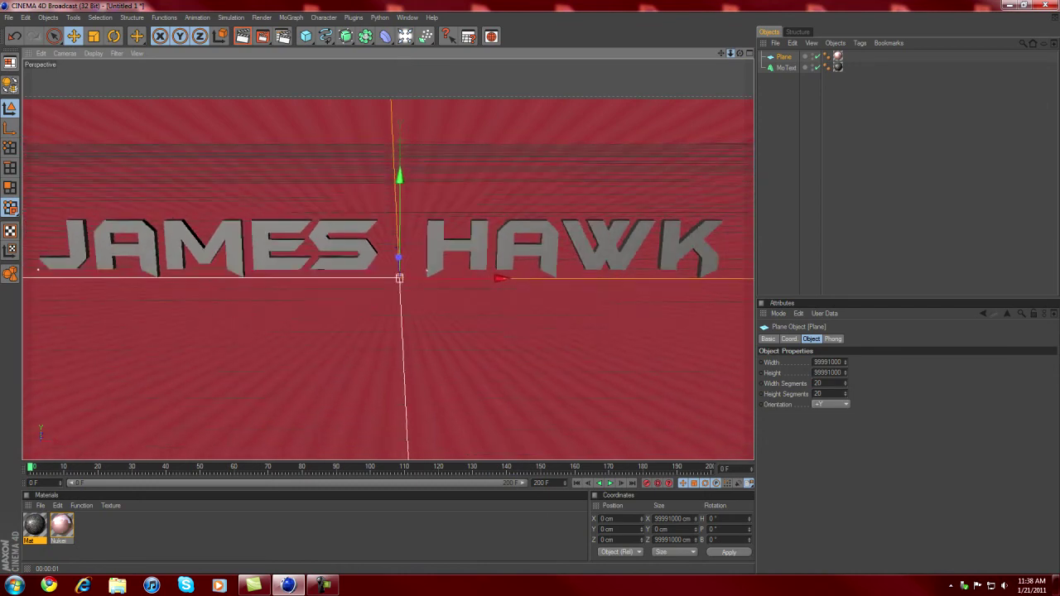
pyautogui.scroll(-1, 431, 273)
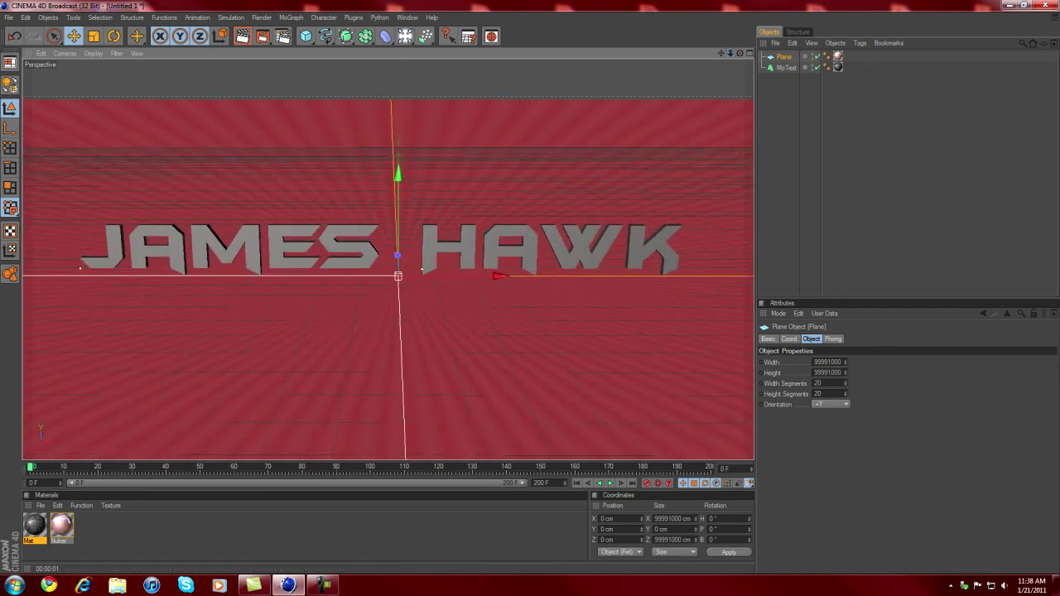
pyautogui.keyDown('alt'); pyautogui.moveTo(422, 270); pyautogui.dragTo(416, 270); pyautogui.keyUp('alt')
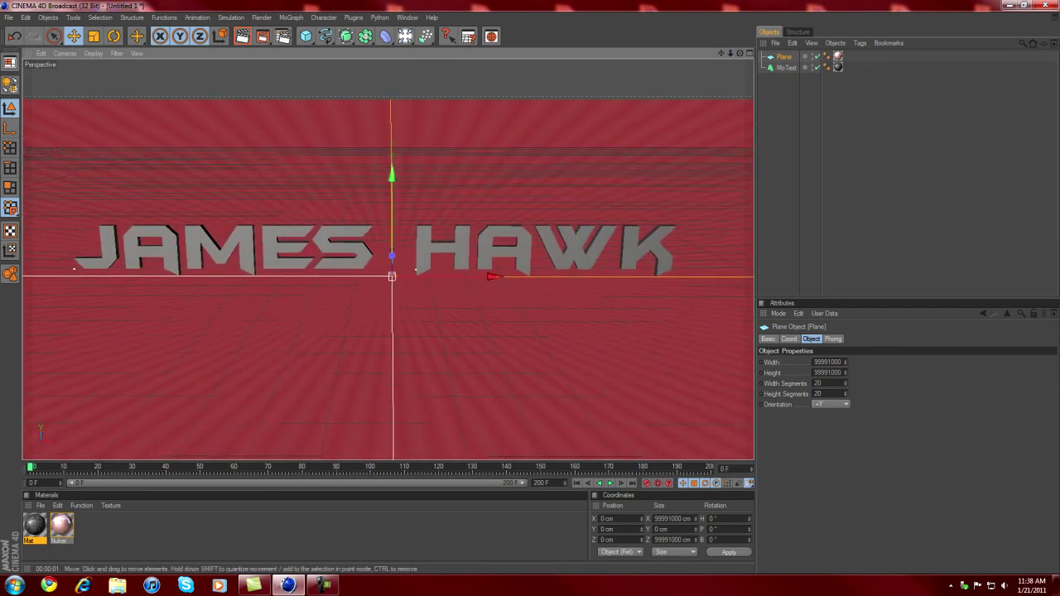
# Select the MoText, add a trial Bend deformer, then delete it.
pyautogui.click(416, 269)
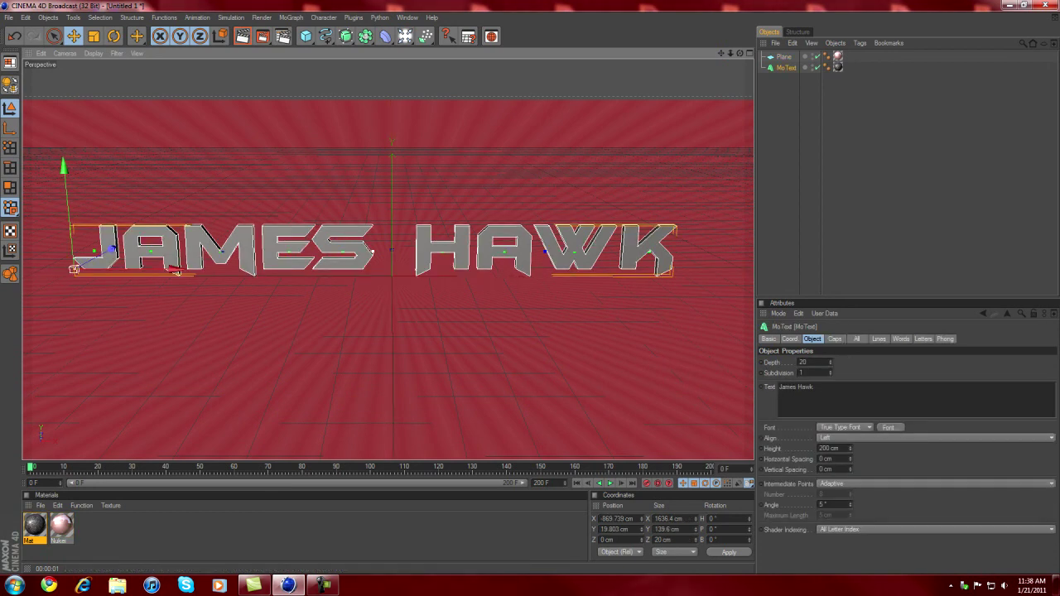
pyautogui.click(345, 36)
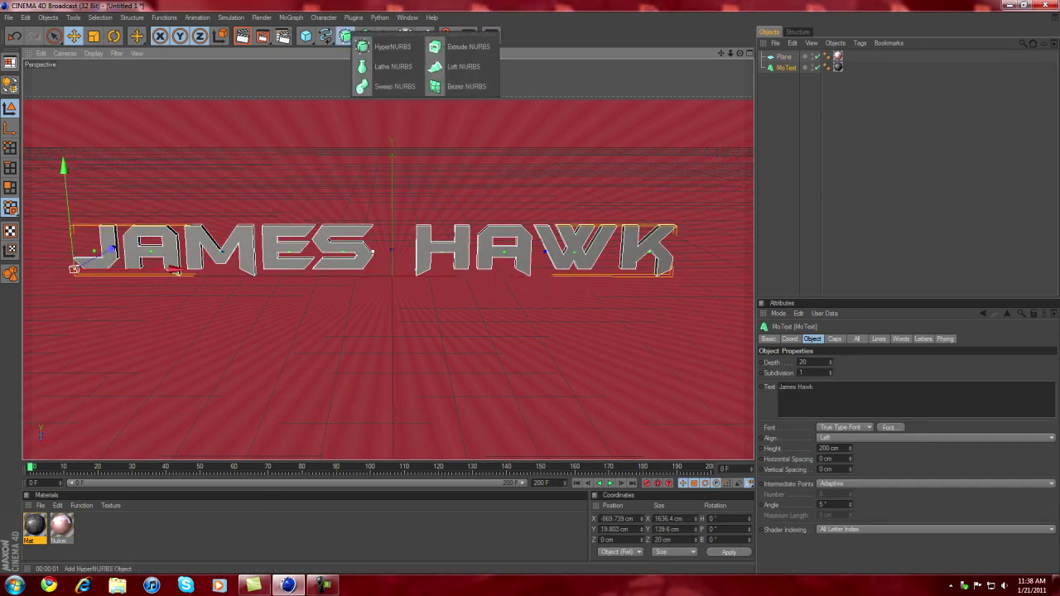
pyautogui.click(366, 35)
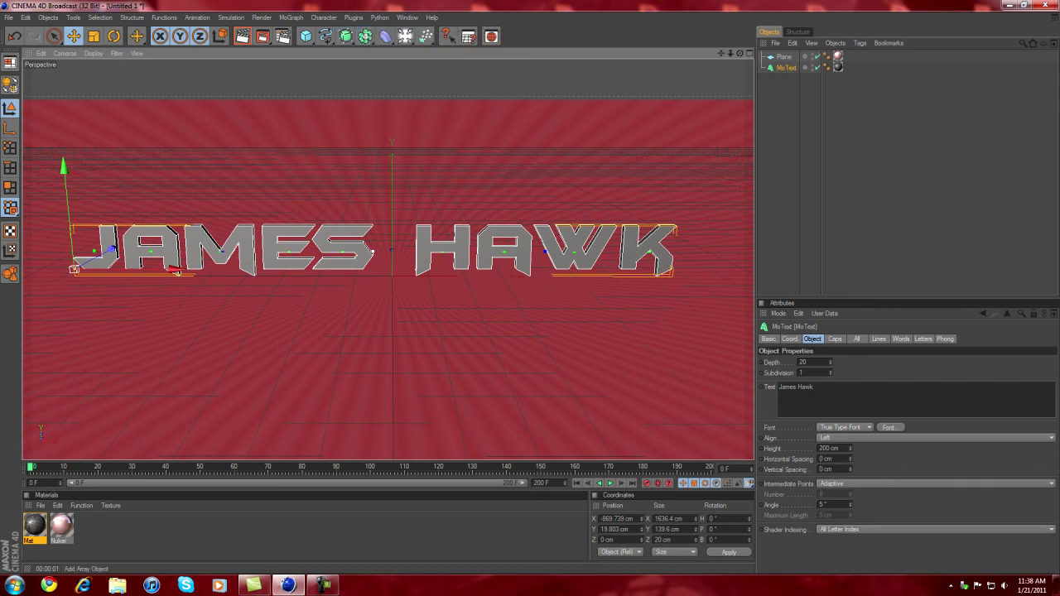
pyautogui.click(385, 36)
pyautogui.click(365, 36)
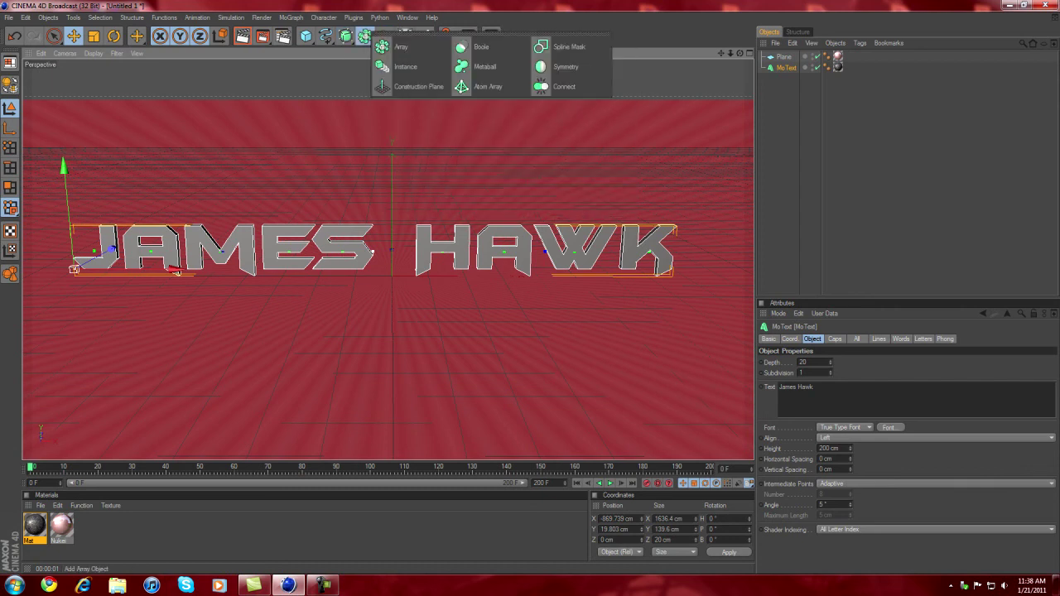
pyautogui.click(386, 36)
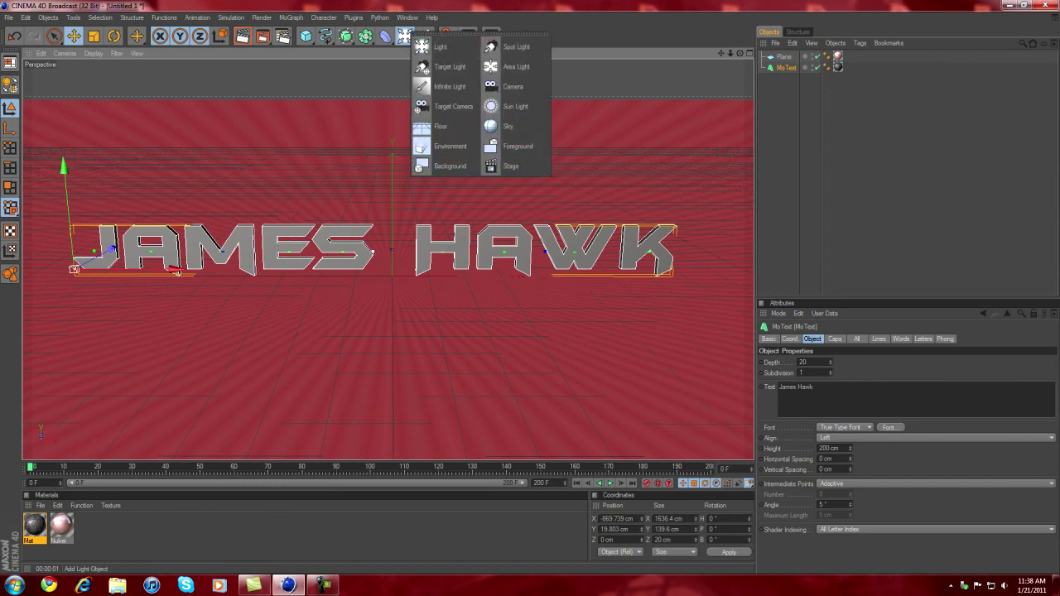
pyautogui.click(420, 47)
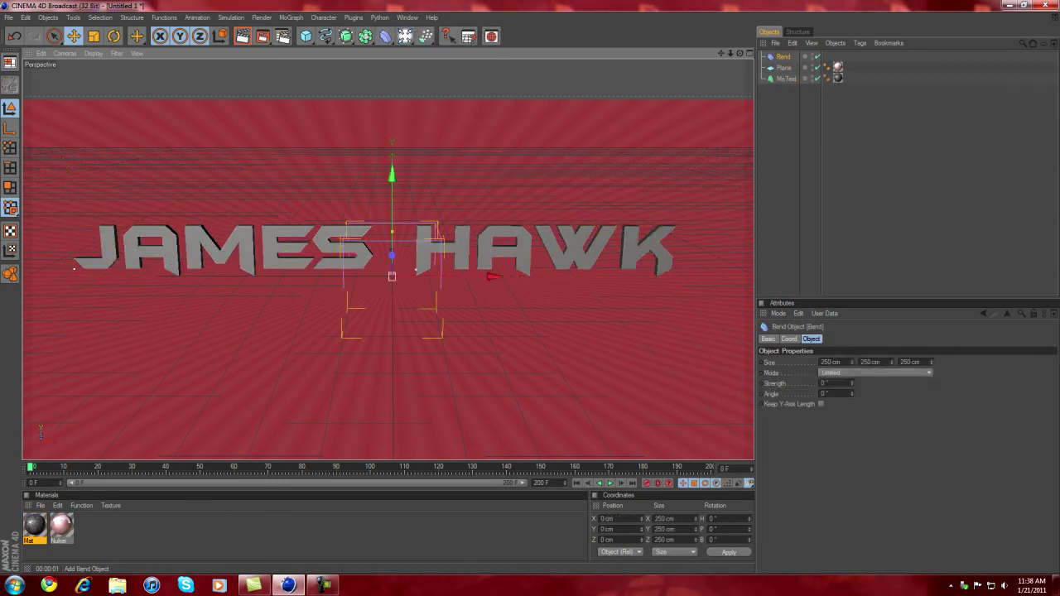
pyautogui.press('Delete')
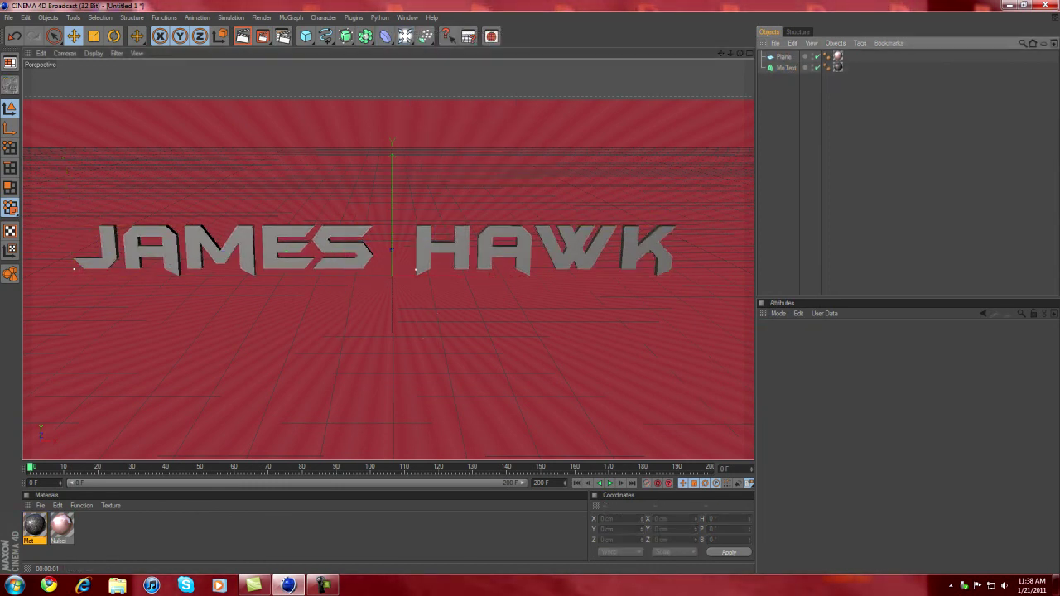
# Browse the lights, generators, primitives, MoGraph and tags lists without adding anything.
pyautogui.click(405, 36)
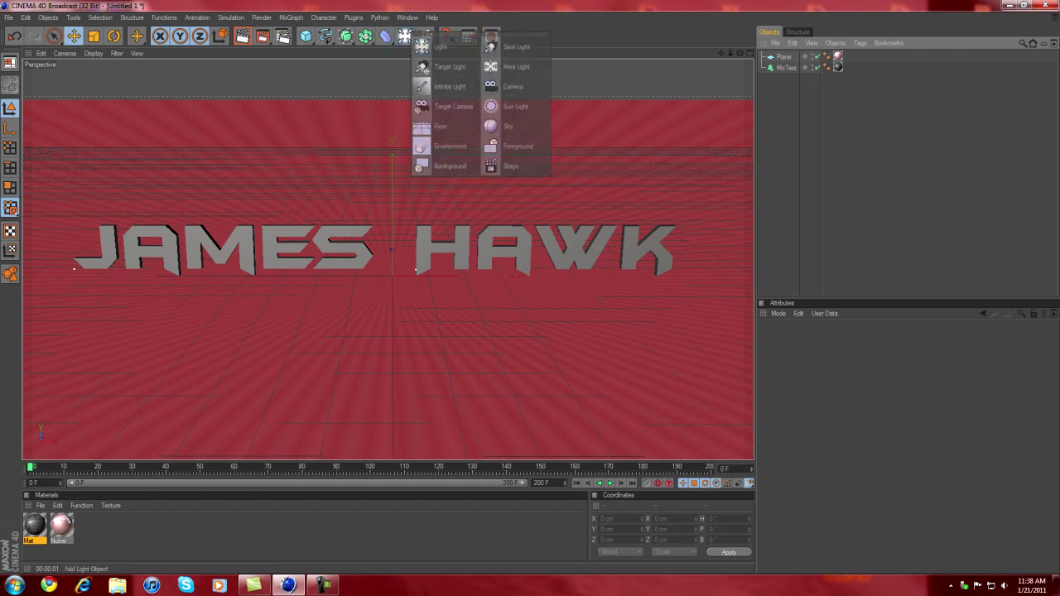
pyautogui.click(365, 35)
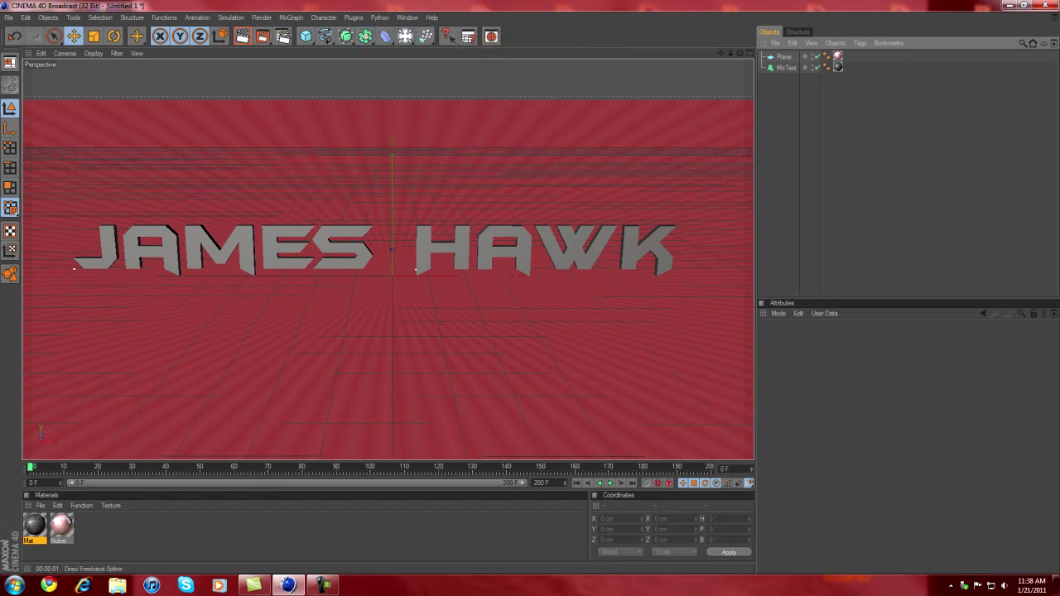
pyautogui.click(305, 36)
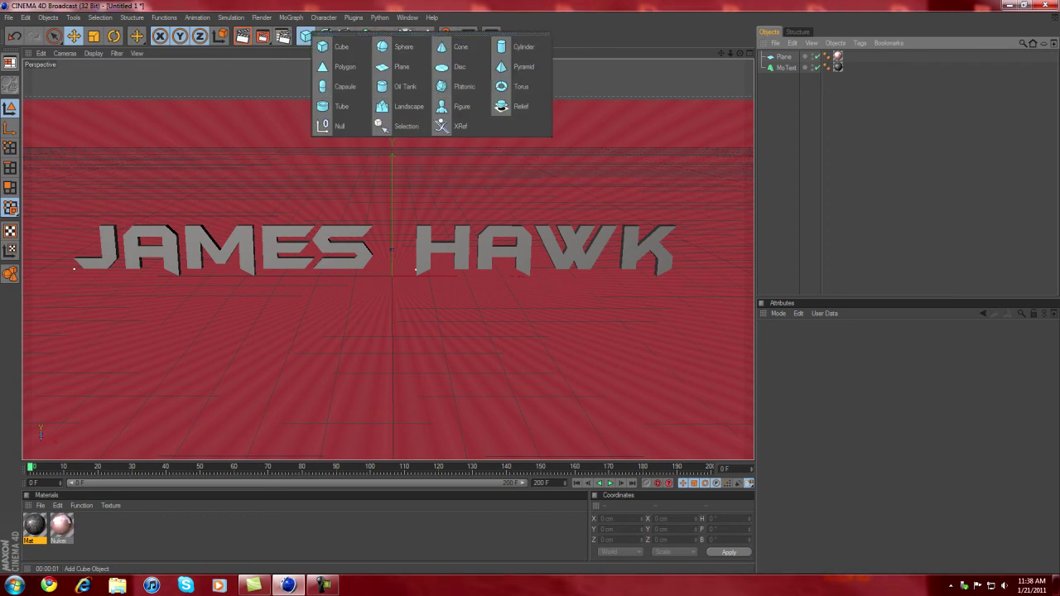
pyautogui.click(291, 17)
pyautogui.press('Escape')
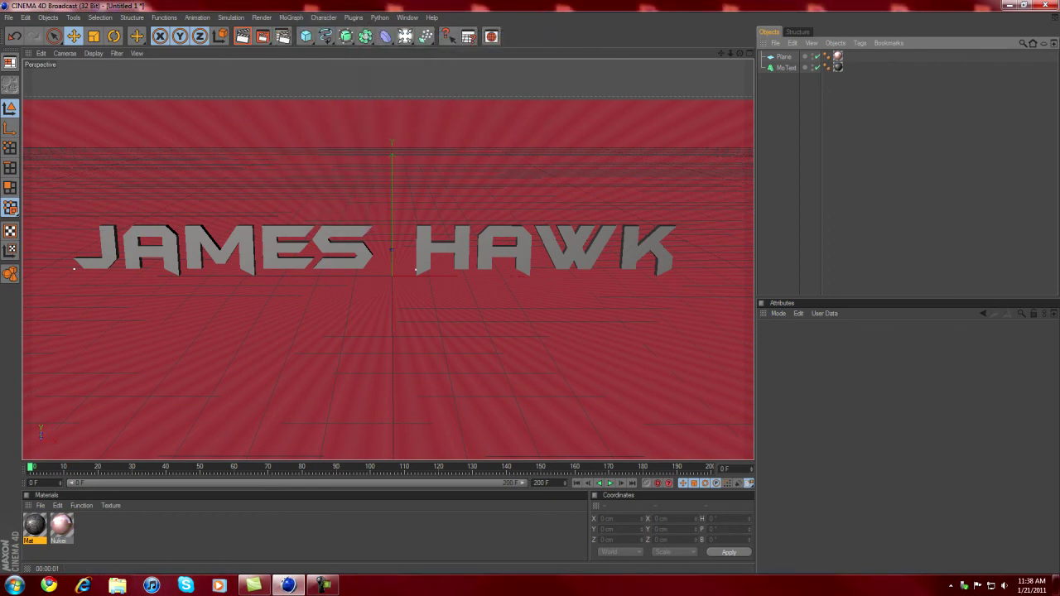
pyautogui.click(775, 43)
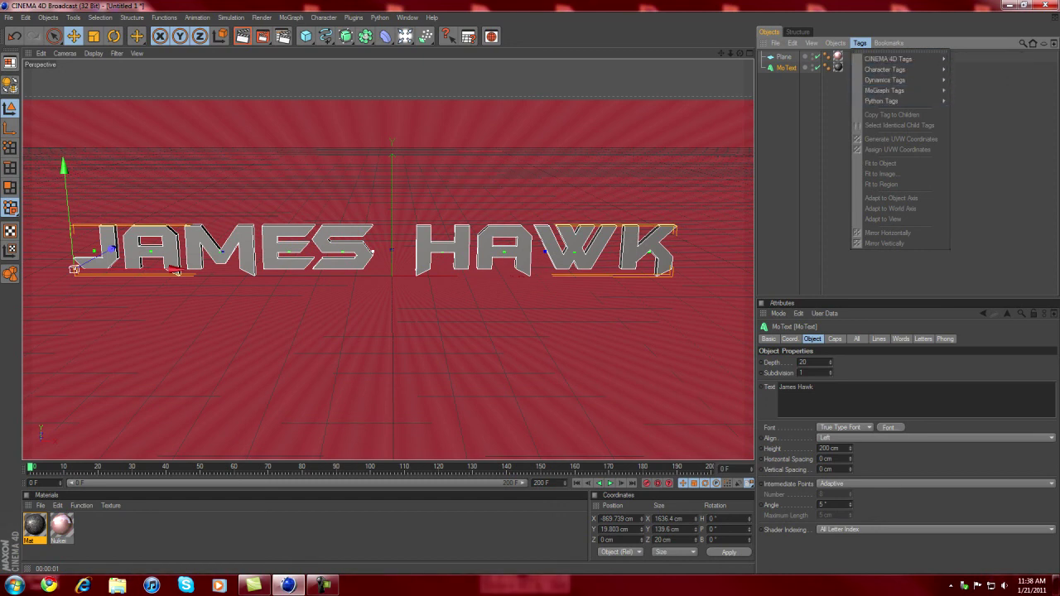
pyautogui.press('Escape')
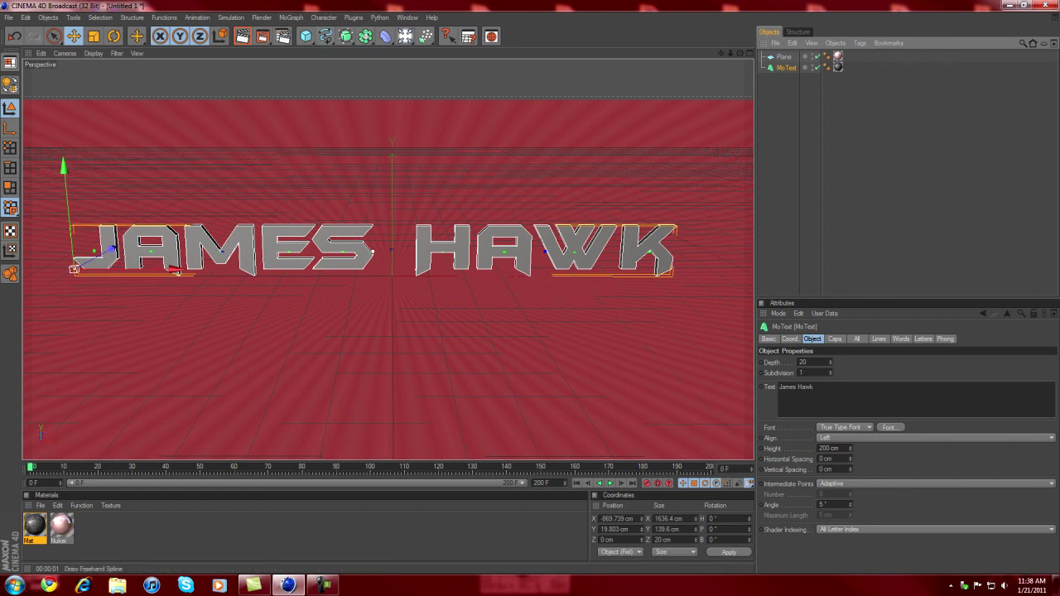
# Bring up the Deformer palette to locate the Melt deformer.
pyautogui.click(326, 35)
pyautogui.click(345, 36)
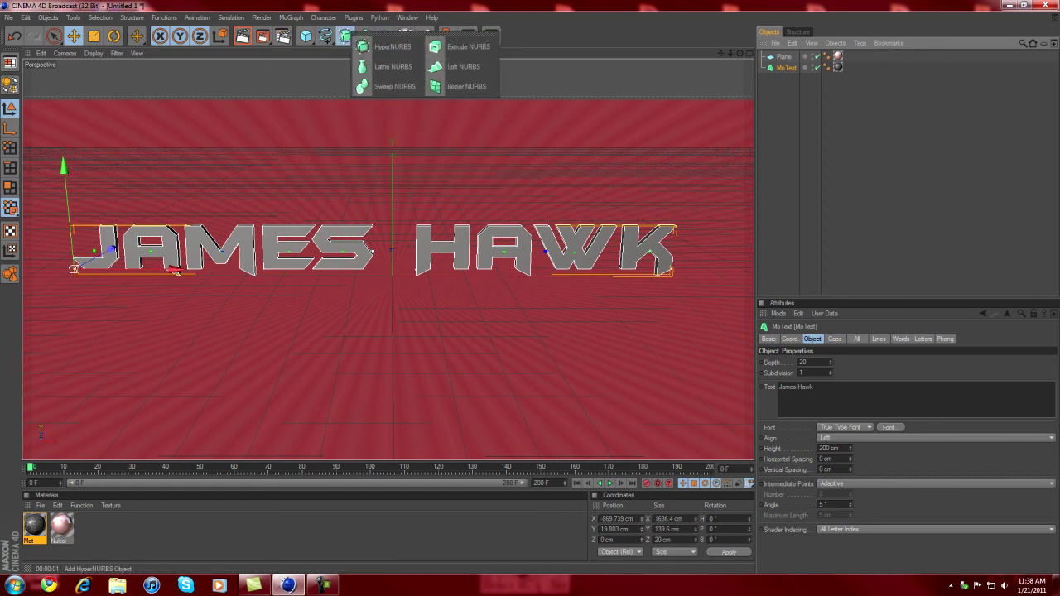
pyautogui.click(364, 35)
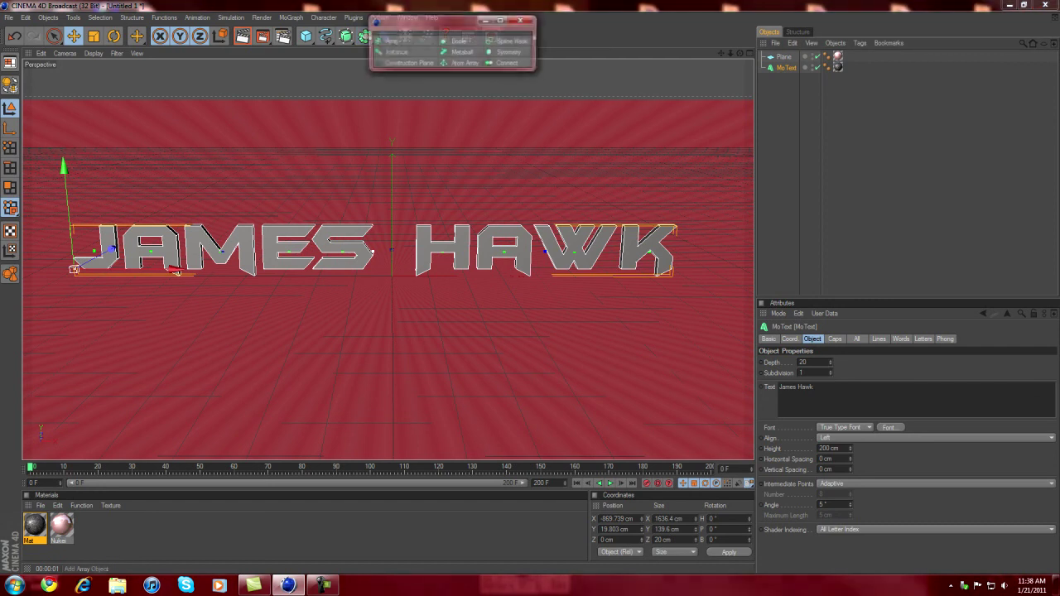
pyautogui.click(516, 21)
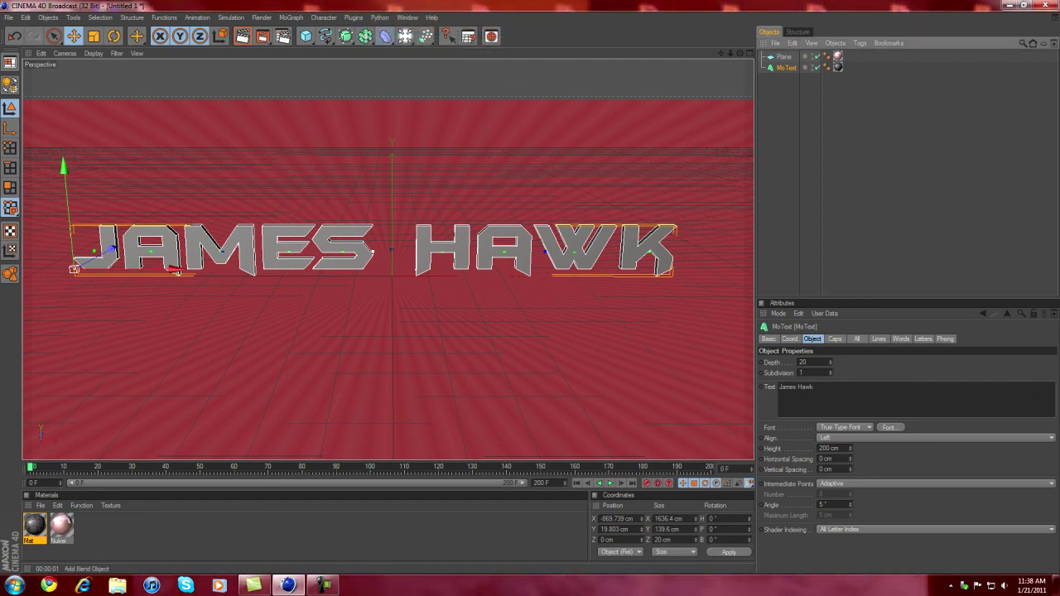
pyautogui.click(385, 35)
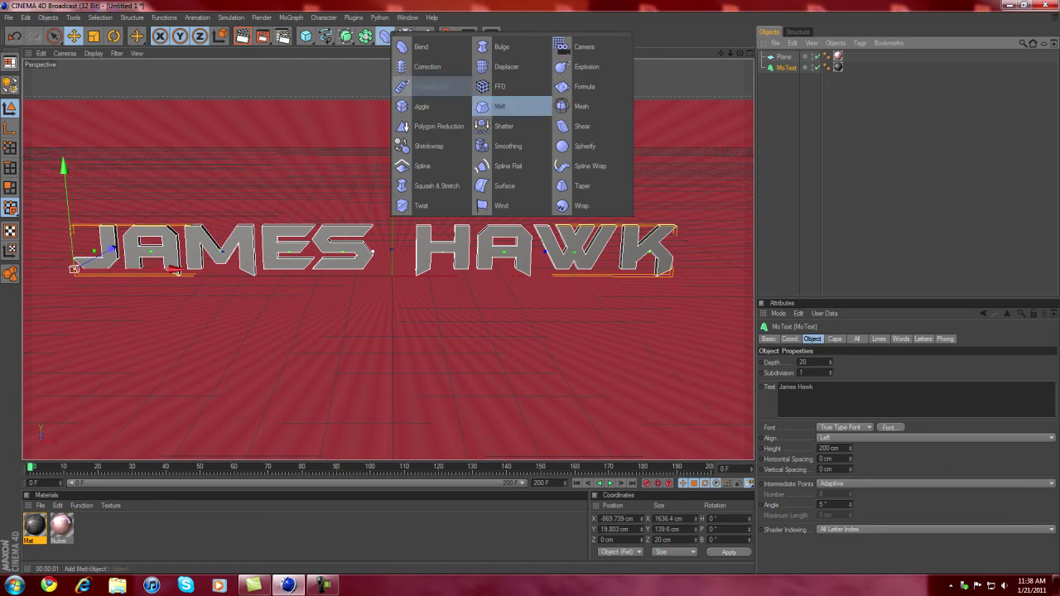
# Add a Melt deformer and delete the accidentally added Correction deformer.
pyautogui.click(427, 66)
pyautogui.click(386, 36)
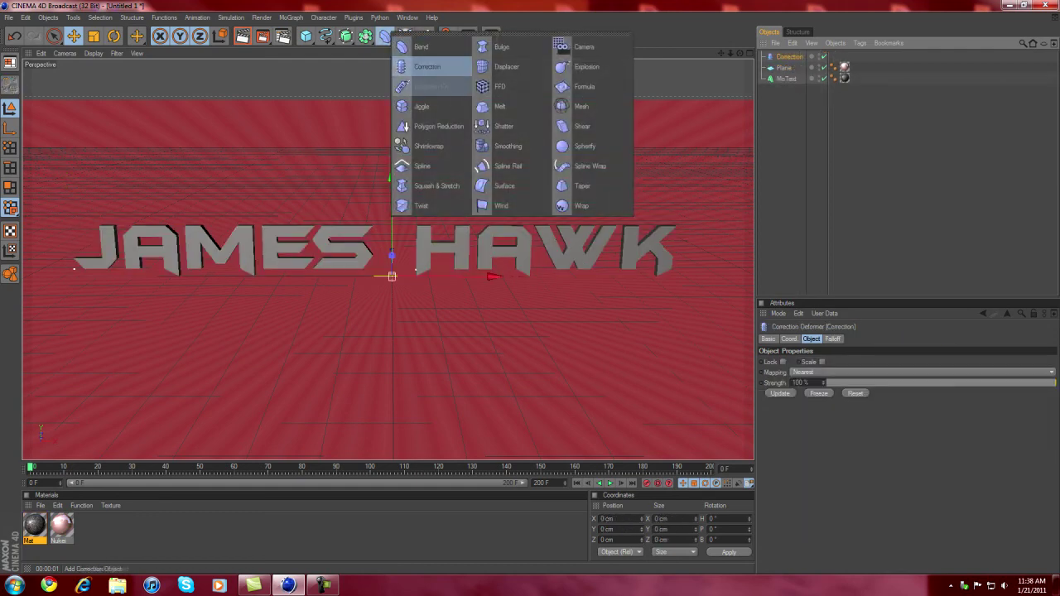
pyautogui.click(499, 106)
pyautogui.click(787, 68)
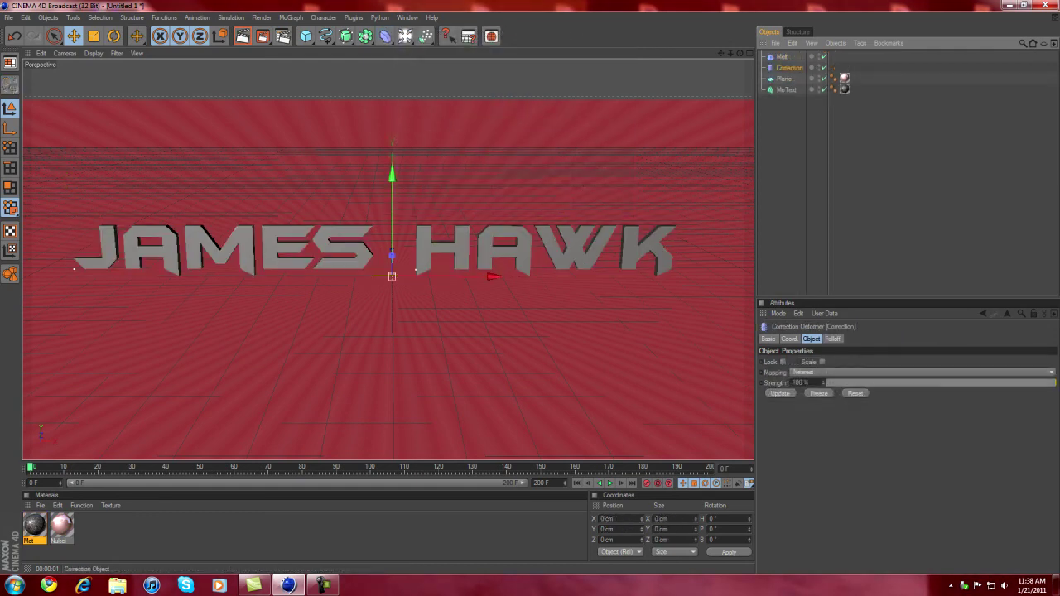
pyautogui.press('Delete')
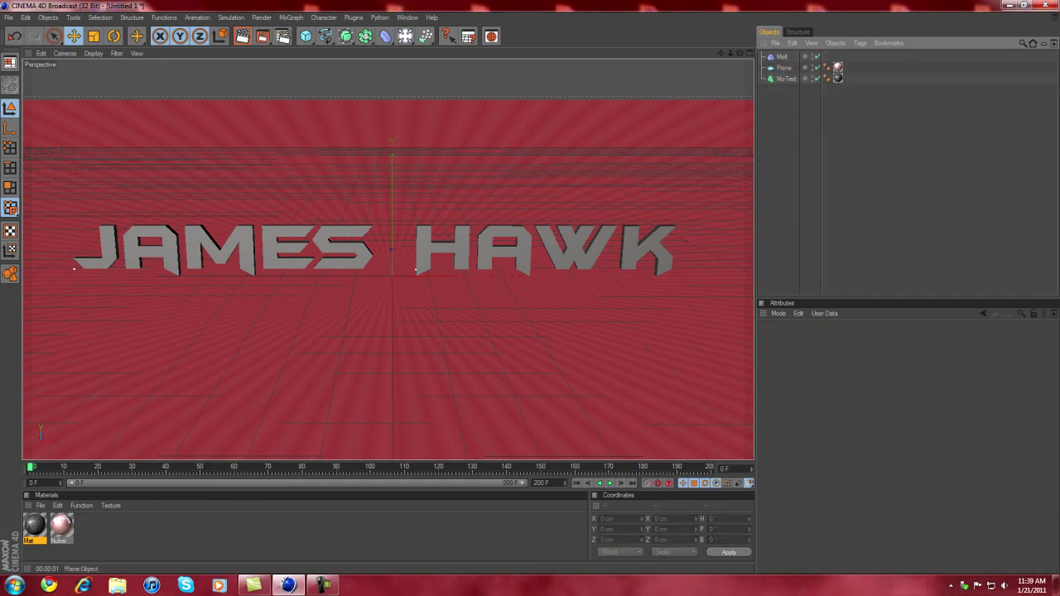
# Set Melt strength to 0 and make Melt a child of the MoText.
pyautogui.moveTo(786, 78); pyautogui.dragTo(782, 56)
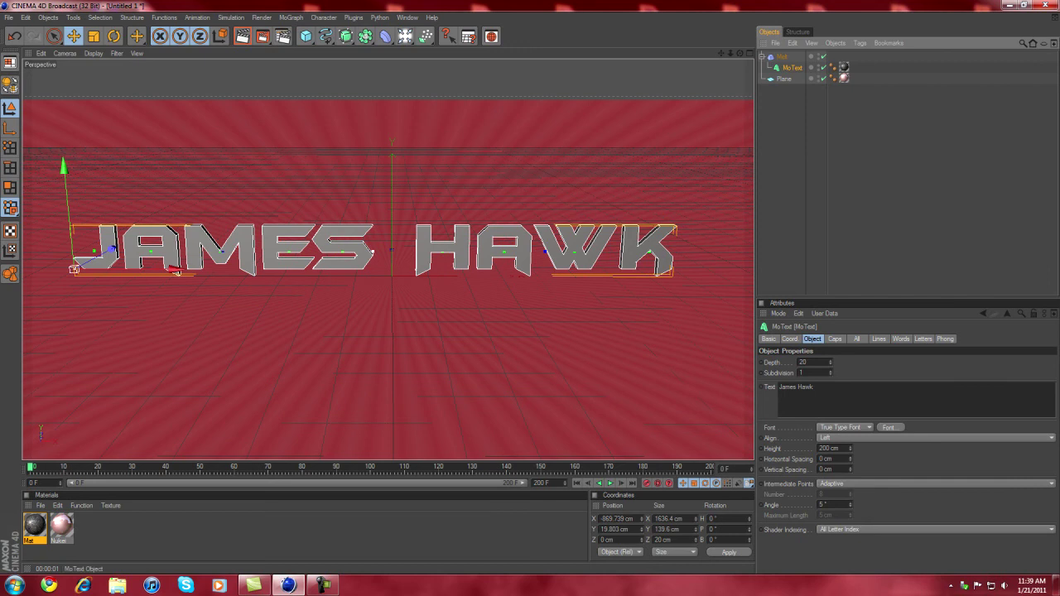
pyautogui.click(781, 57)
pyautogui.write('0')
pyautogui.press('Return')
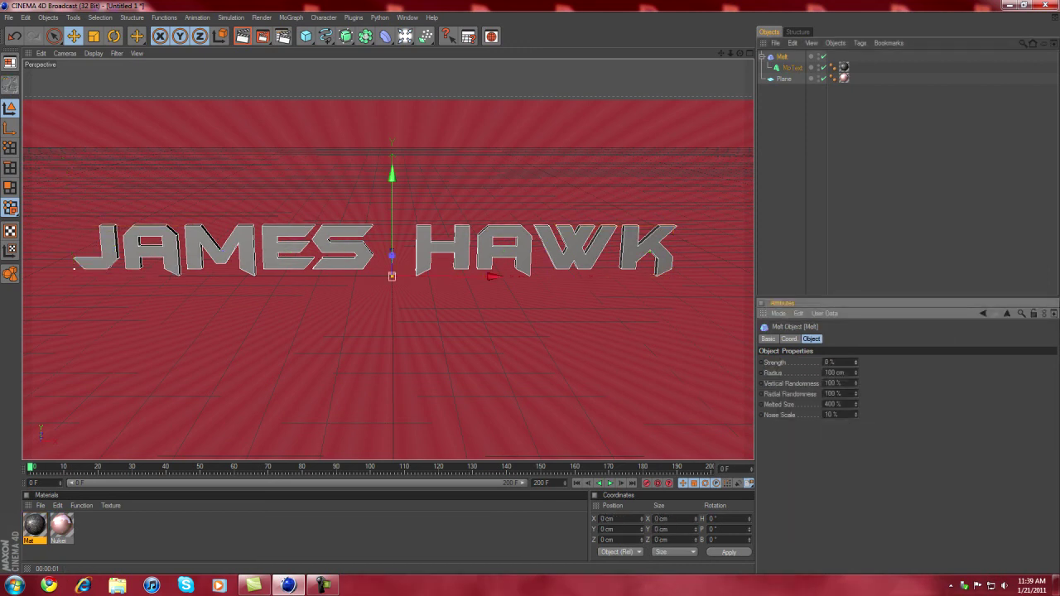
pyautogui.moveTo(791, 67); pyautogui.dragTo(784, 83)
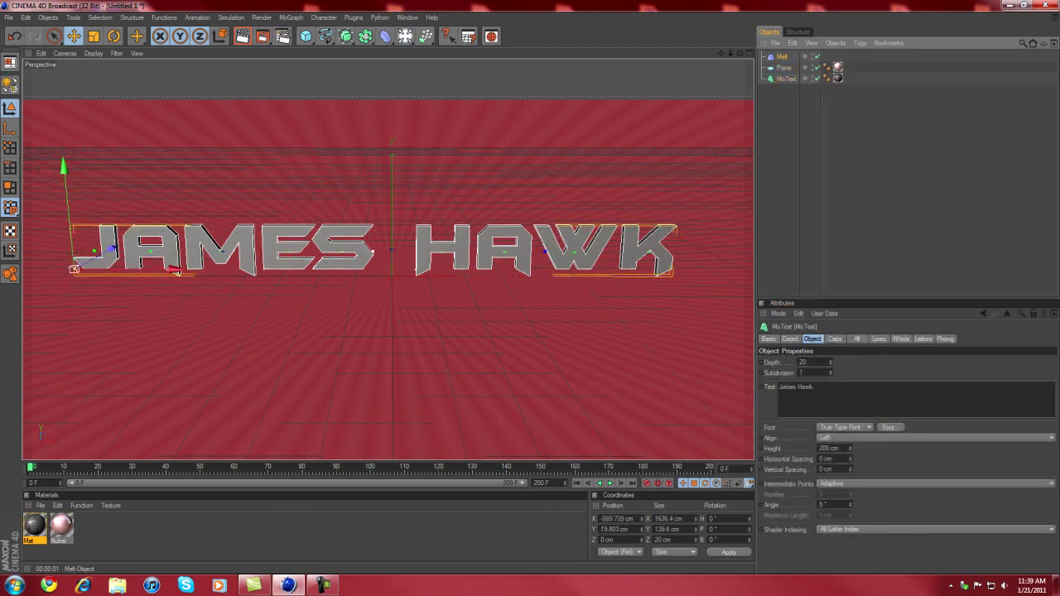
pyautogui.moveTo(781, 56); pyautogui.dragTo(785, 78)
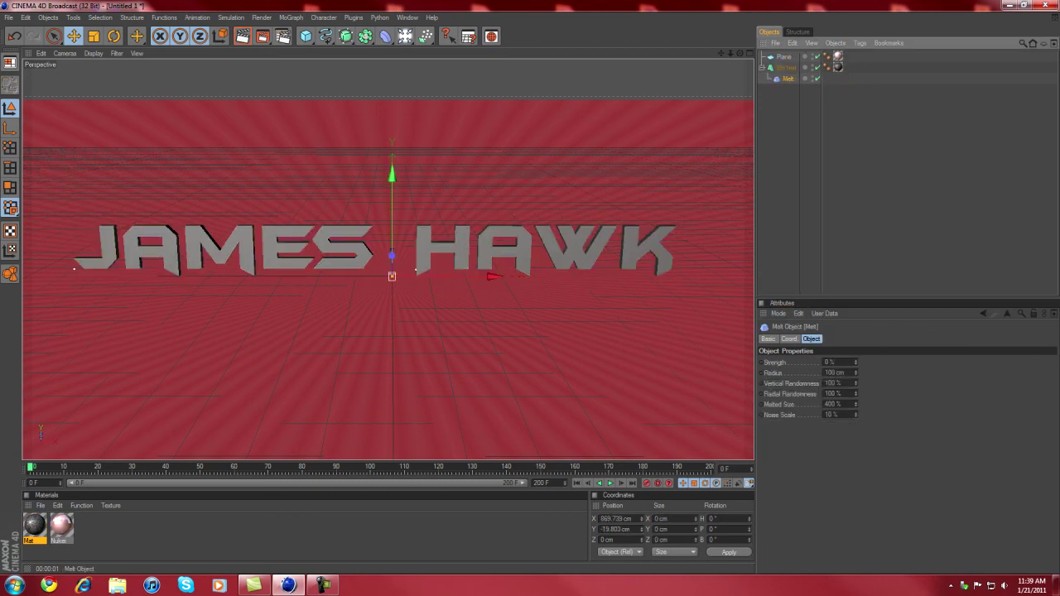
# Preview the melt by raising the Strength slider, then return it to 0%.
pyautogui.hotkey('ctrl', 'shift', 'a')
pyautogui.click(788, 78)
pyautogui.moveTo(856, 362); pyautogui.dragTo(856, 331)
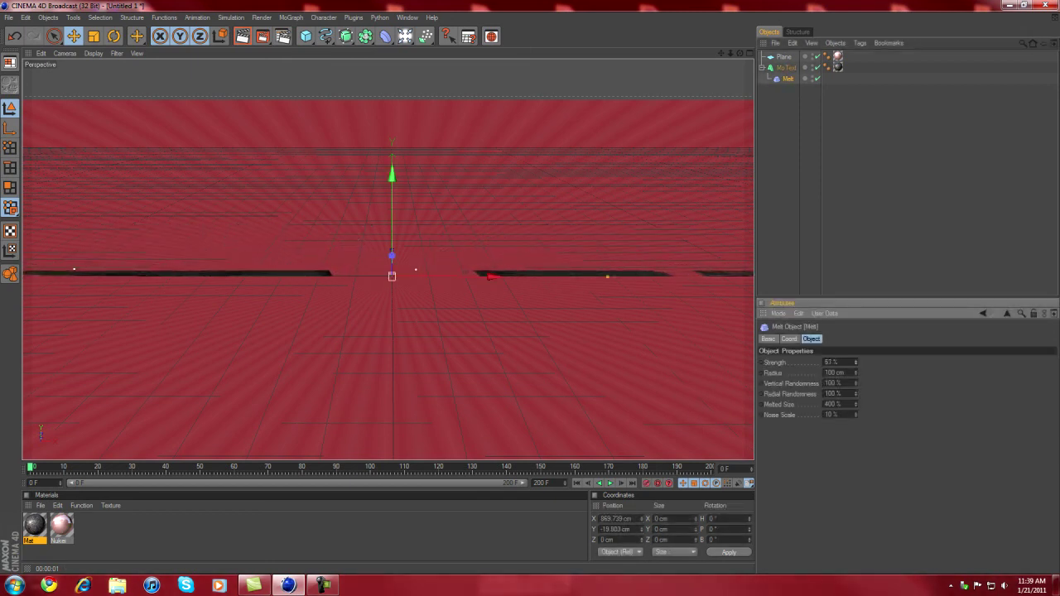
pyautogui.moveTo(856, 362); pyautogui.dragTo(855, 389)
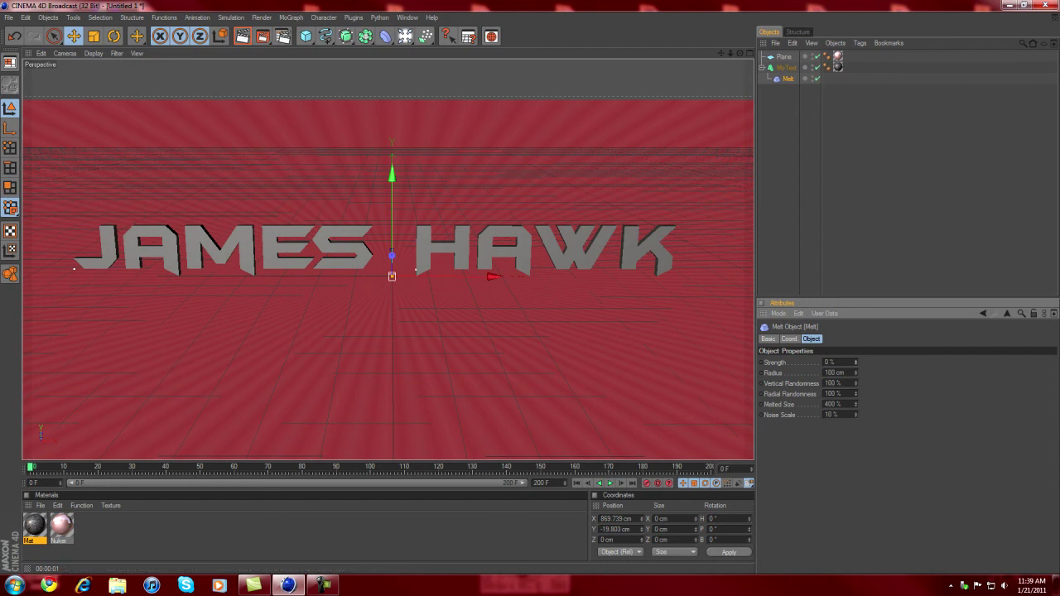
# Add a Camera object and make it the active viewport camera.
pyautogui.click(326, 36)
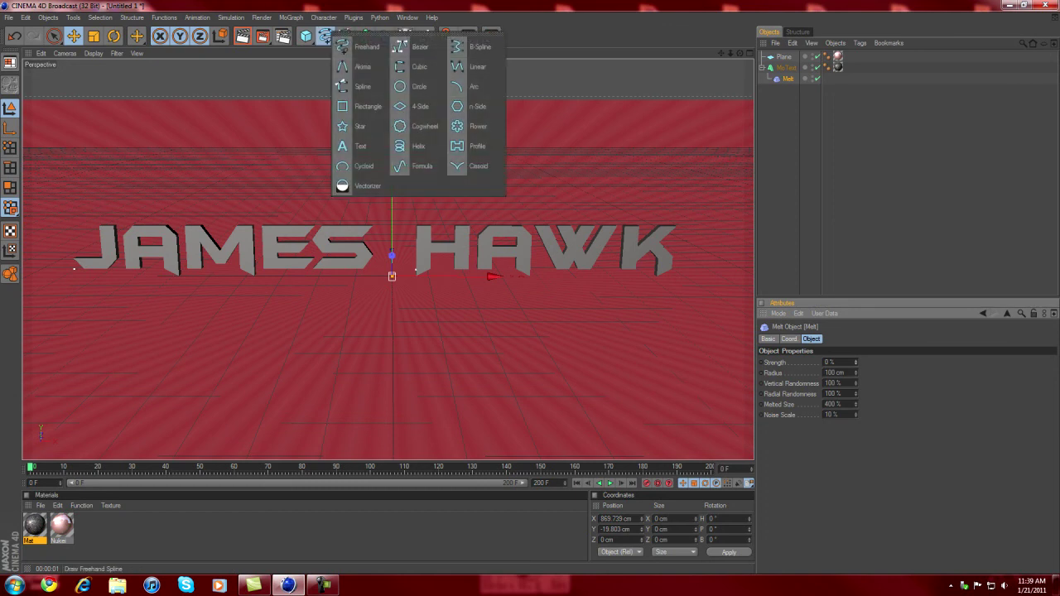
pyautogui.click(405, 36)
pyautogui.click(431, 47)
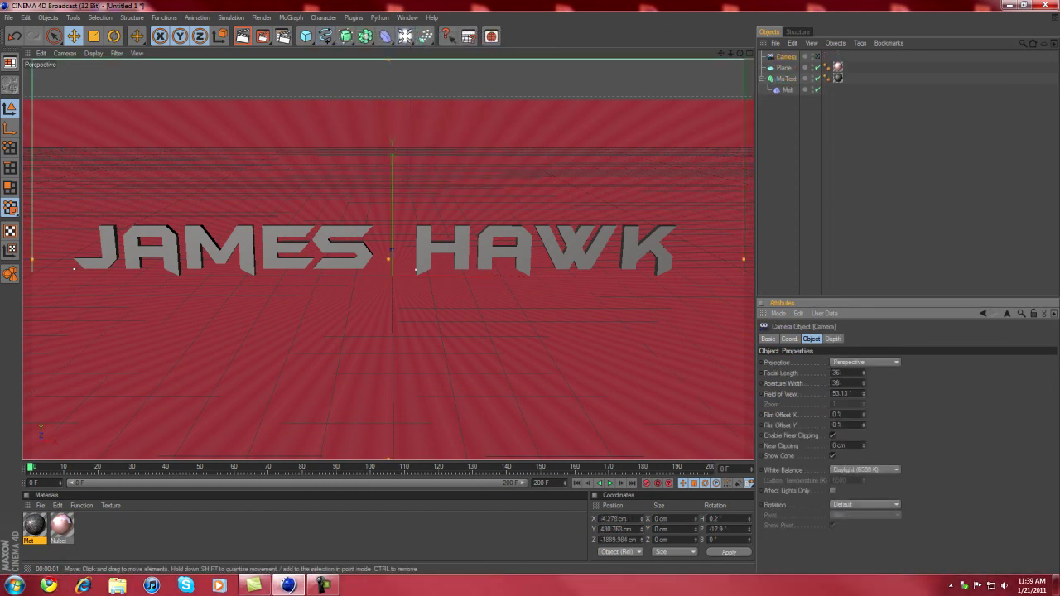
pyautogui.click(41, 54)
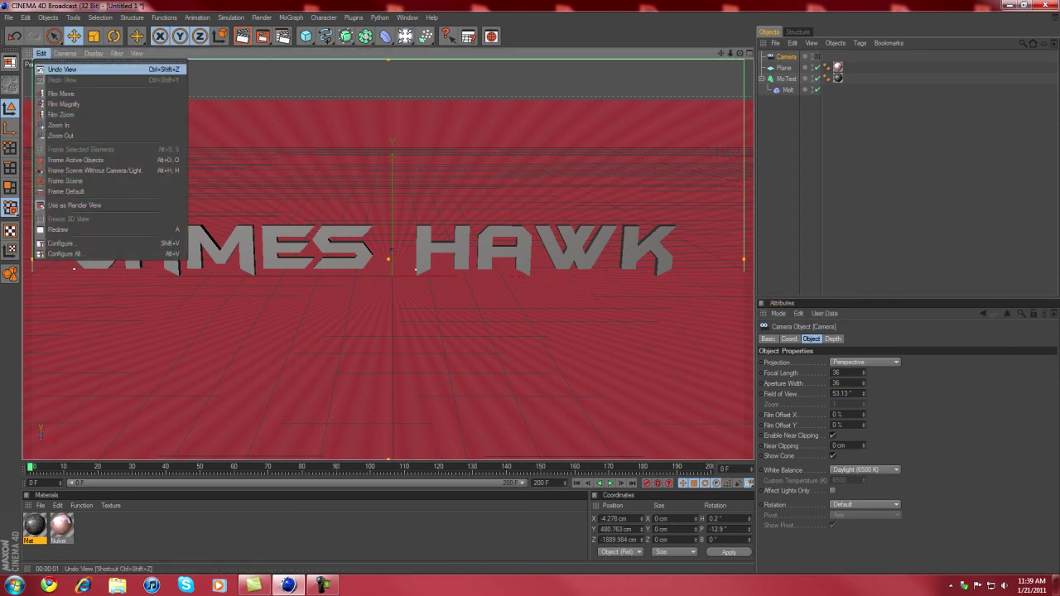
pyautogui.click(137, 70)
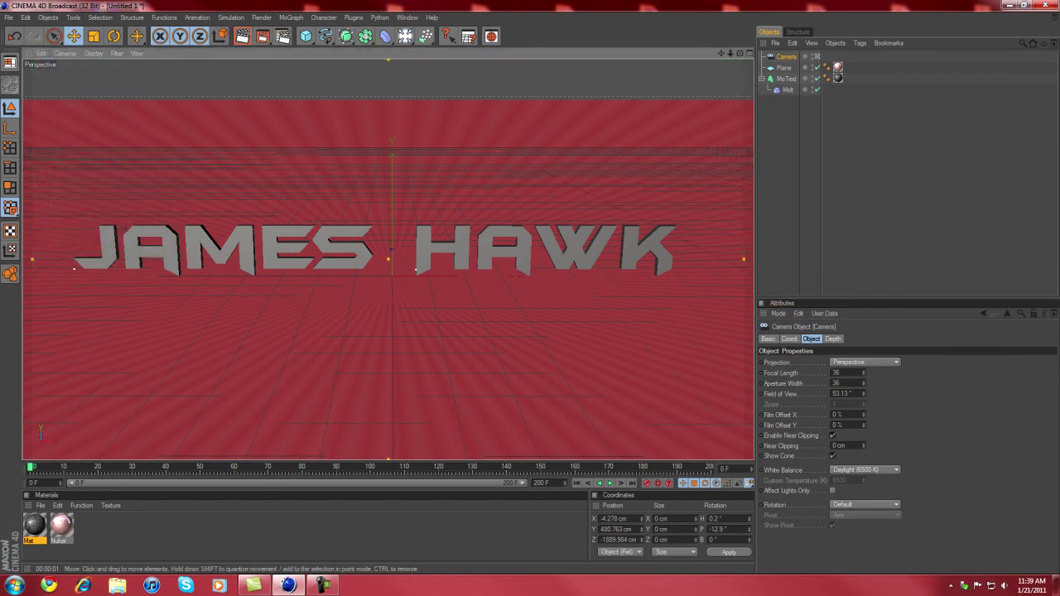
# Dolly the camera so the whole JAMES HAWK text over the red floor is framed.
pyautogui.scroll(3, 388, 260)
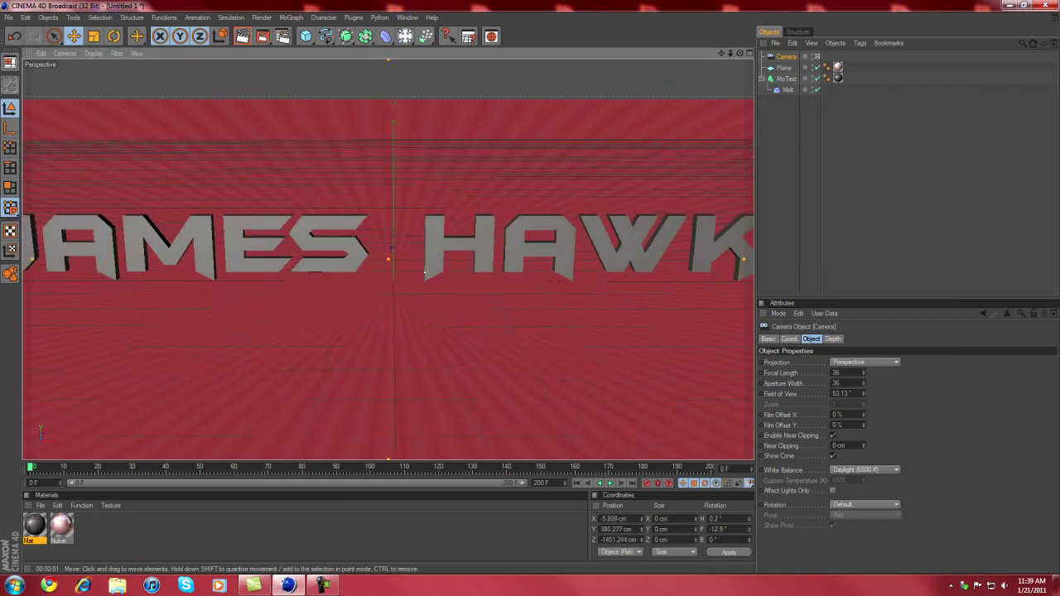
pyautogui.scroll(4, 387, 260)
pyautogui.scroll(2, 394, 241)
pyautogui.scroll(2, 394, 241)
pyautogui.scroll(3, 394, 241)
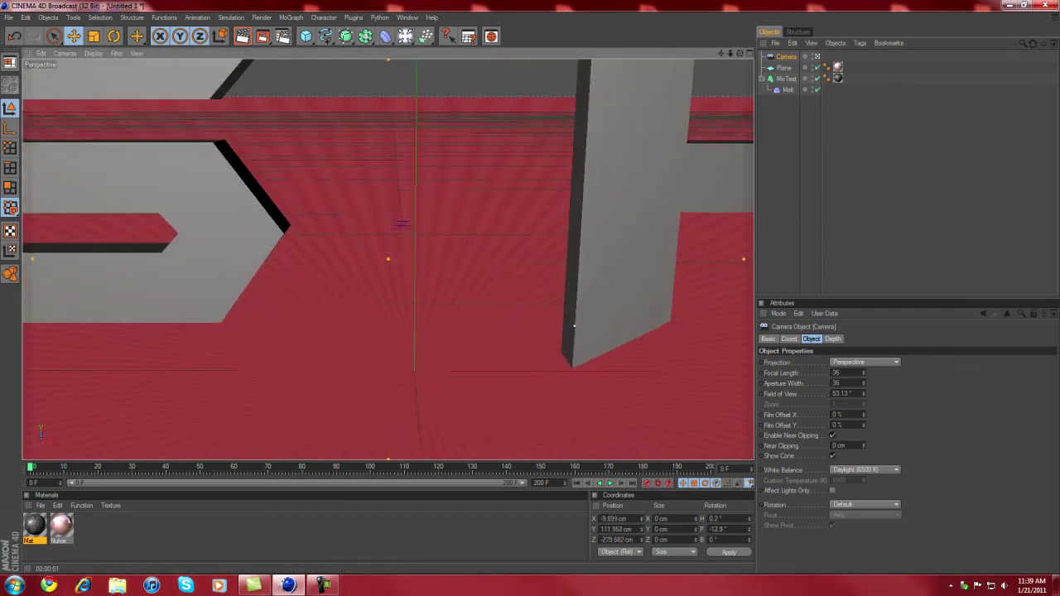
pyautogui.scroll(3, 394, 241)
pyautogui.scroll(2, 394, 241)
pyautogui.scroll(2, 395, 241)
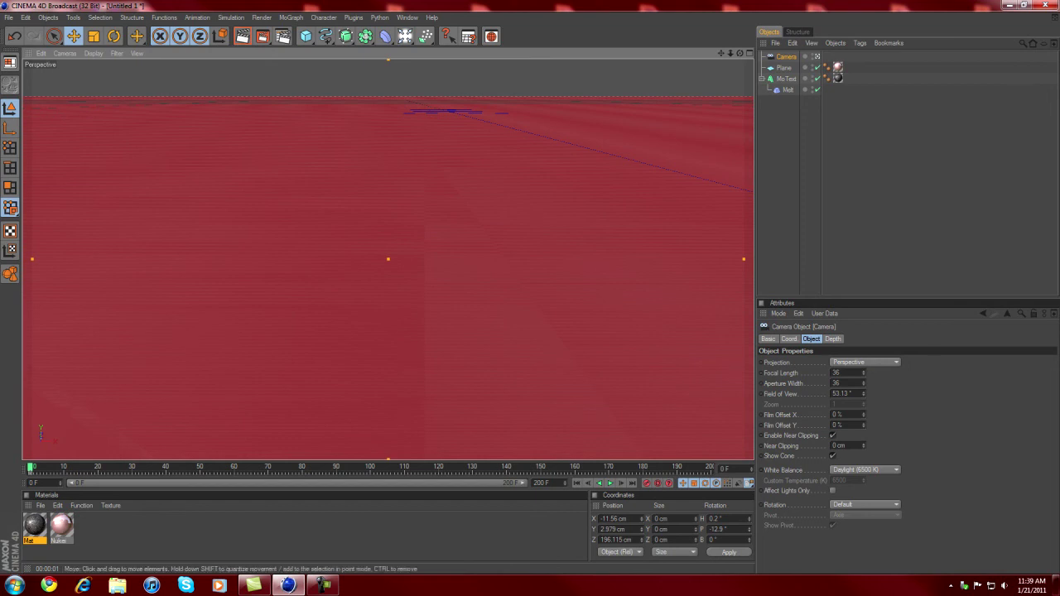
pyautogui.press('F8')
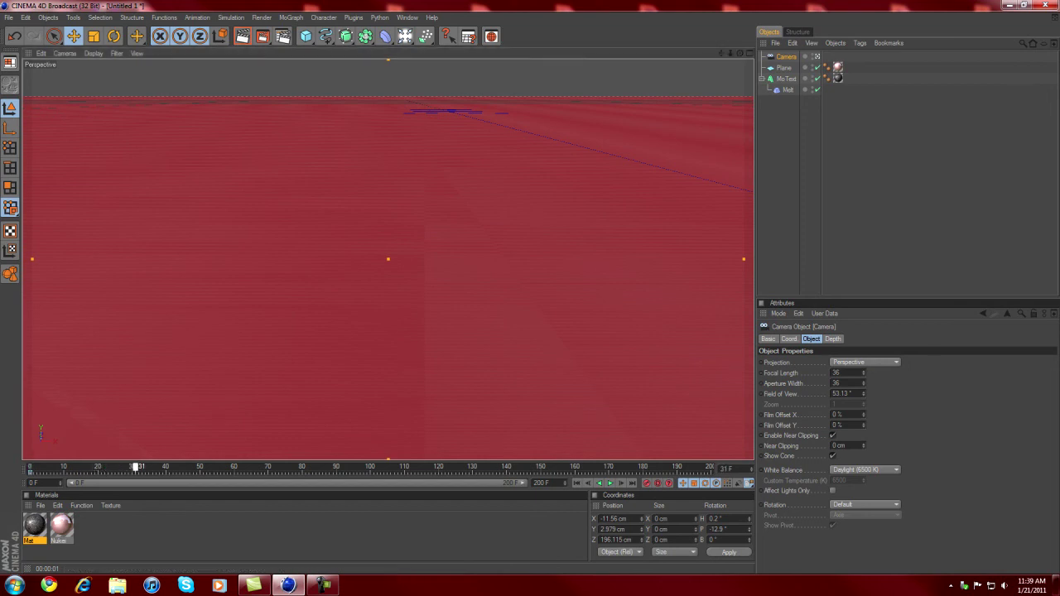
pyautogui.scroll(-5, 388, 258)
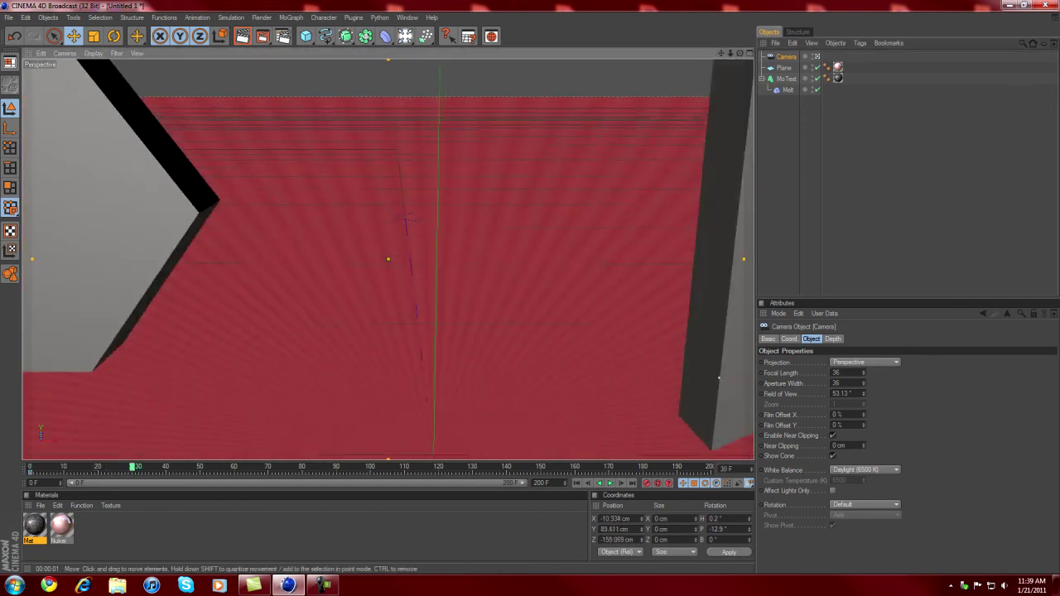
pyautogui.scroll(-4, 400, 227)
pyautogui.scroll(-4, 396, 236)
pyautogui.scroll(-3, 394, 242)
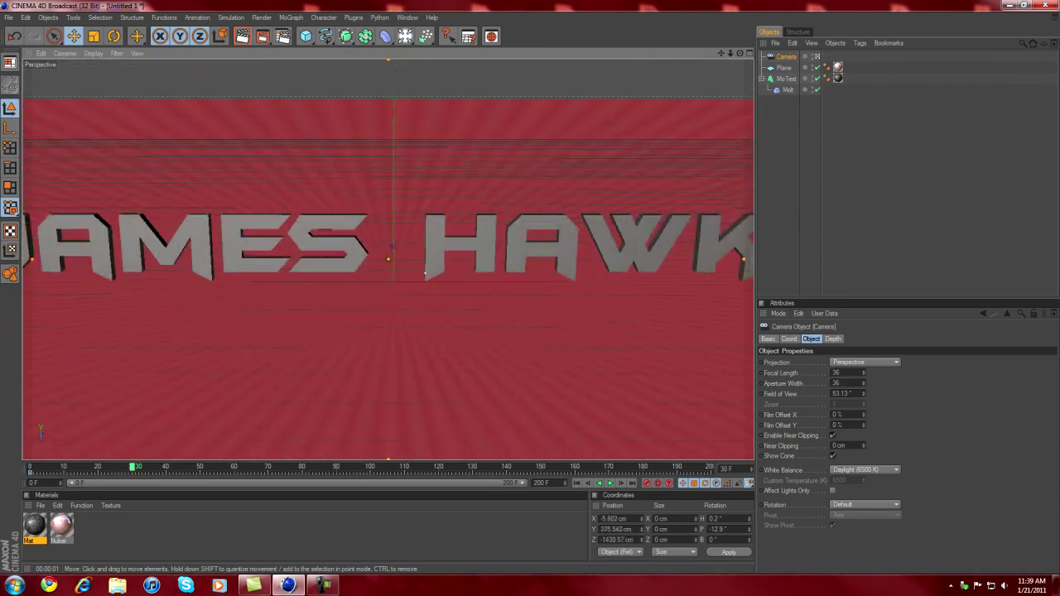
pyautogui.scroll(-3, 391, 248)
pyautogui.scroll(1, 391, 249)
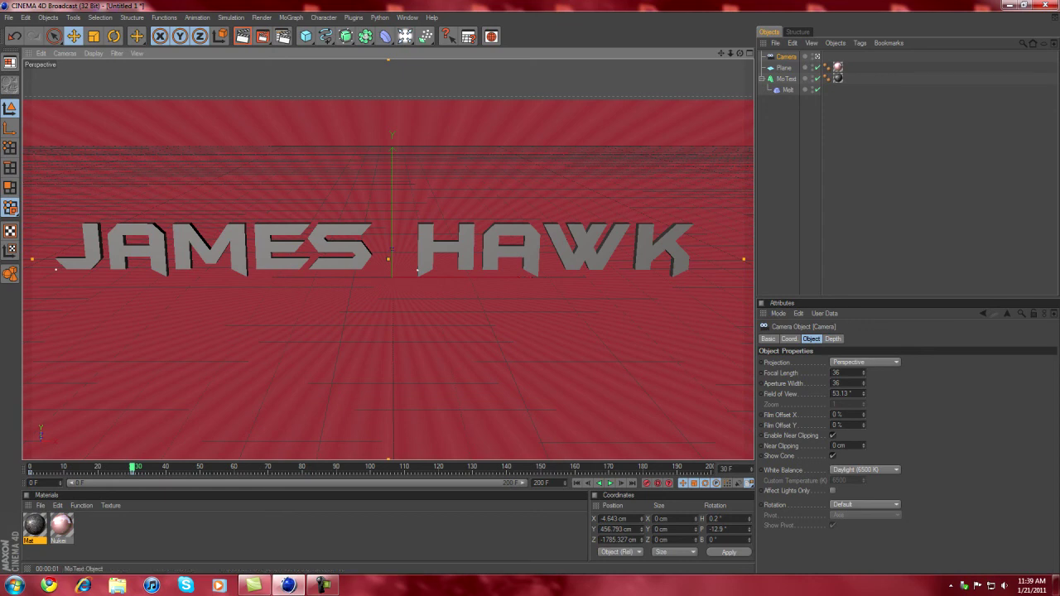
# Move to a later frame and set the Melt deformer's strength to 100%.
pyautogui.click(417, 270)
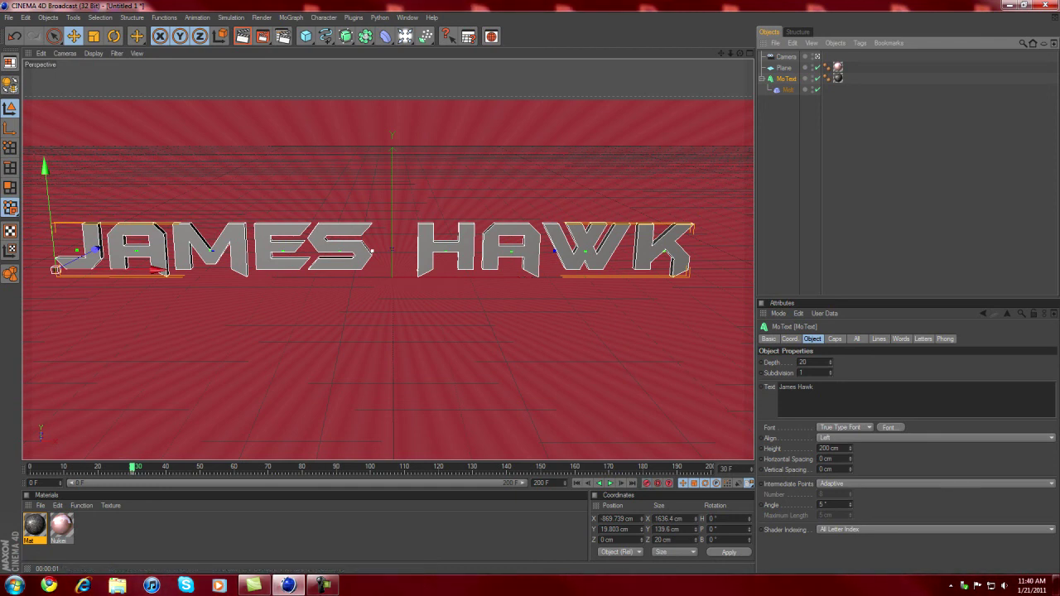
pyautogui.moveTo(134, 467); pyautogui.dragTo(176, 468)
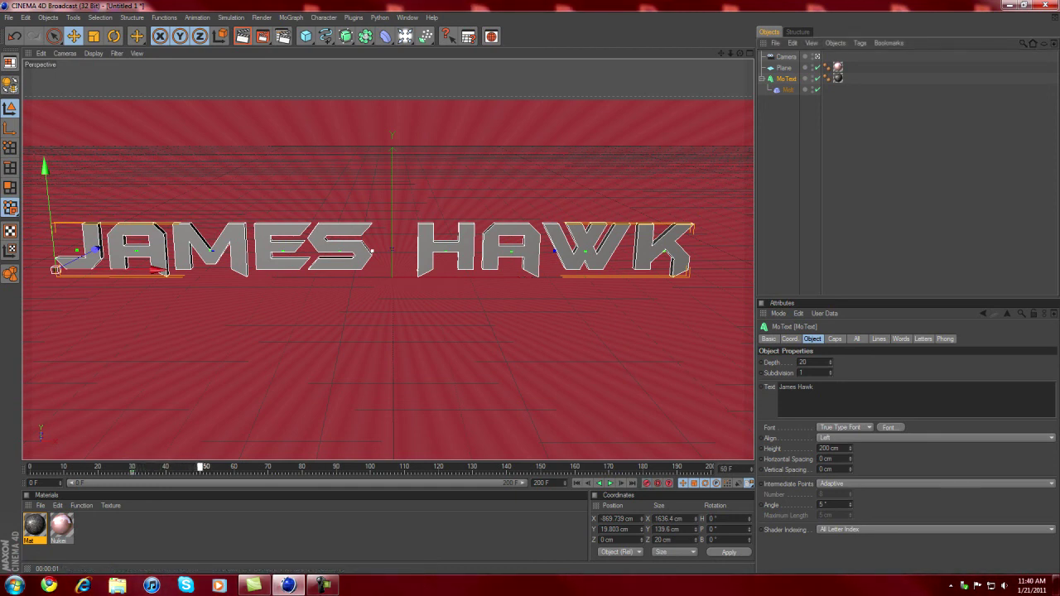
pyautogui.click(788, 90)
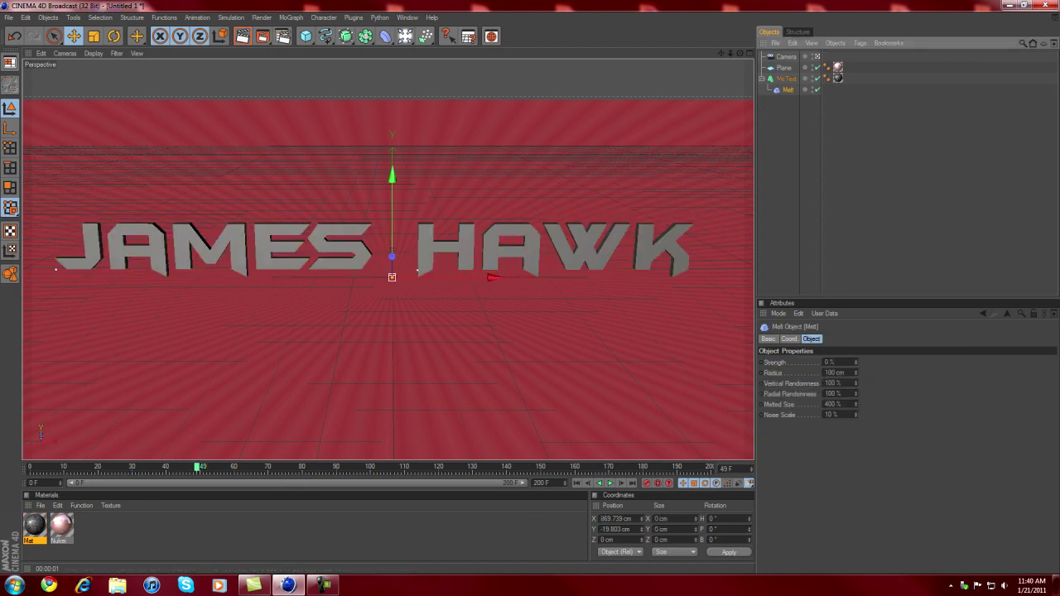
pyautogui.press('f')
pyautogui.press('f')
pyautogui.press('f')
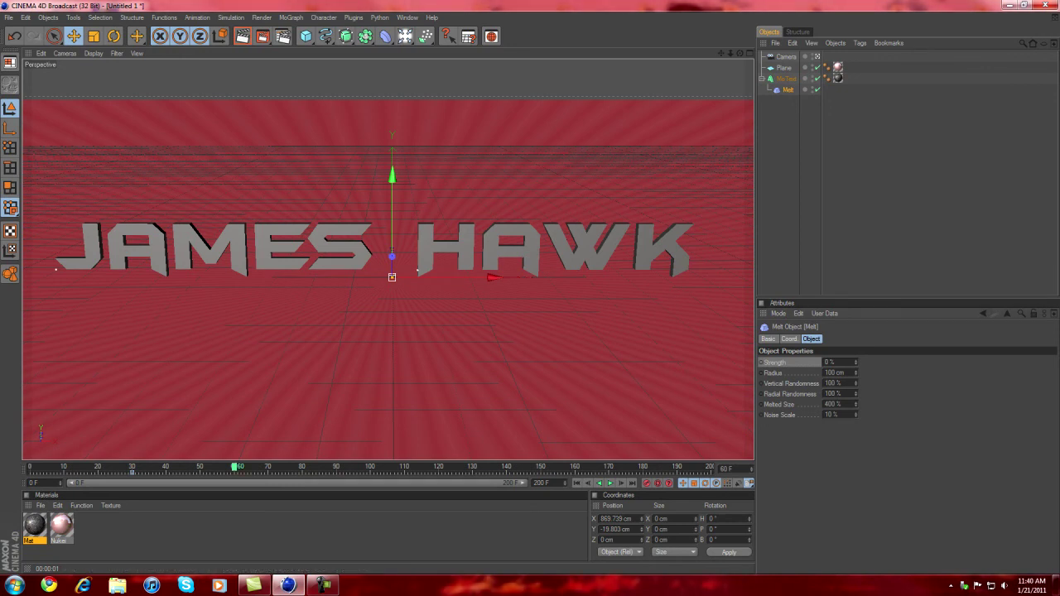
pyautogui.write('100')
pyautogui.press('Return')
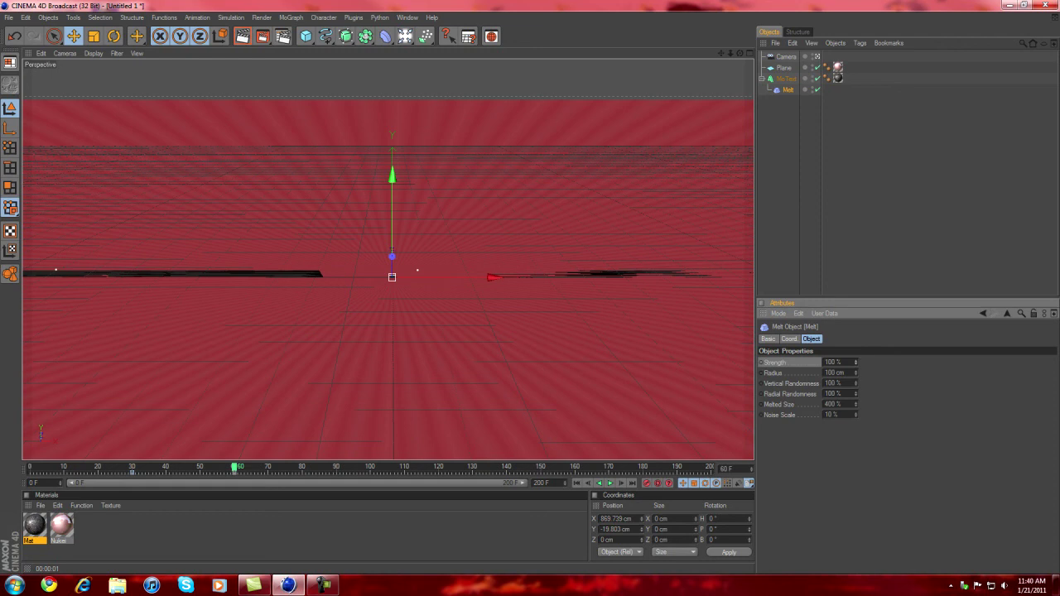
# Play the melt from the start, then delete the Melt deformer.
pyautogui.click(578, 483)
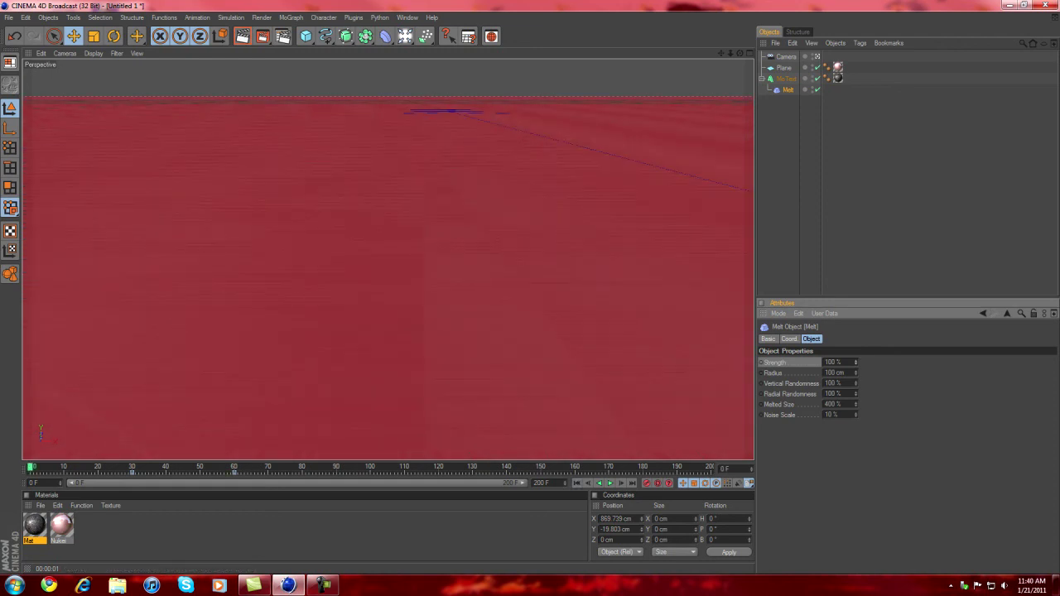
pyautogui.click(610, 483)
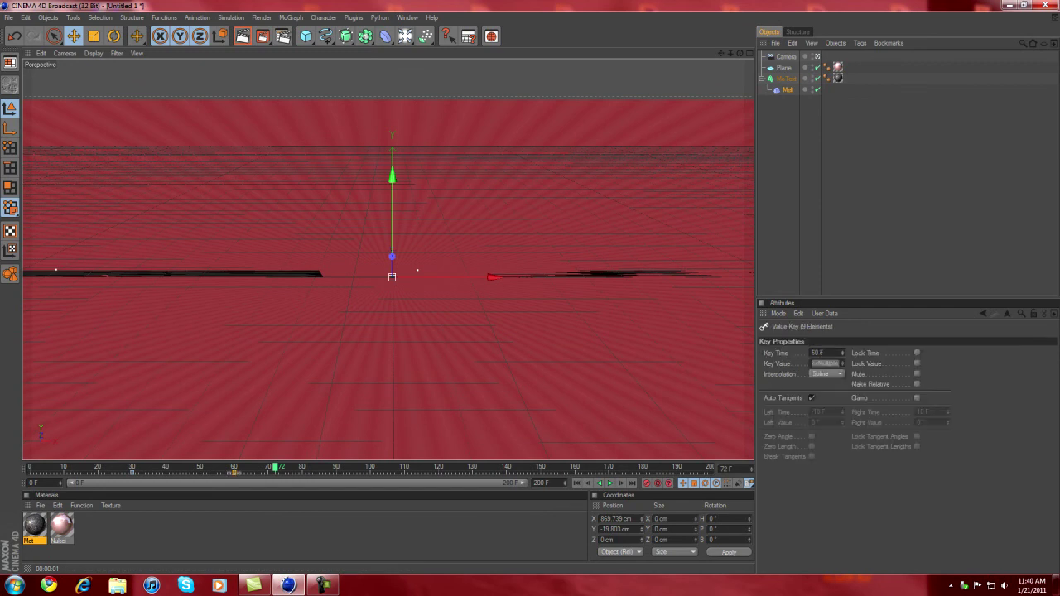
pyautogui.press('Delete')
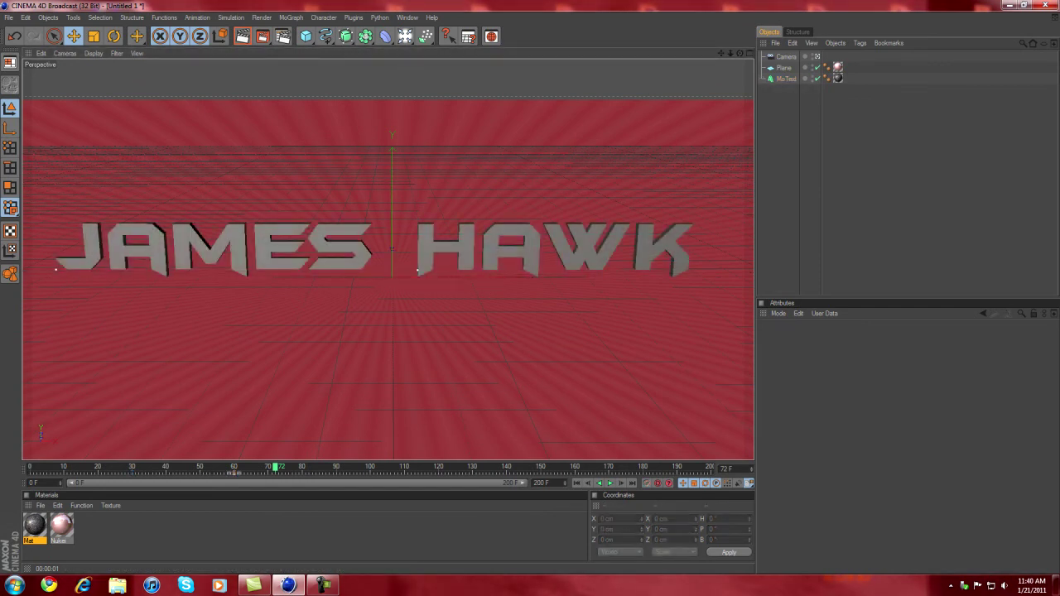
# Add a new Melt deformer as a child of the MoText.
pyautogui.click(787, 79)
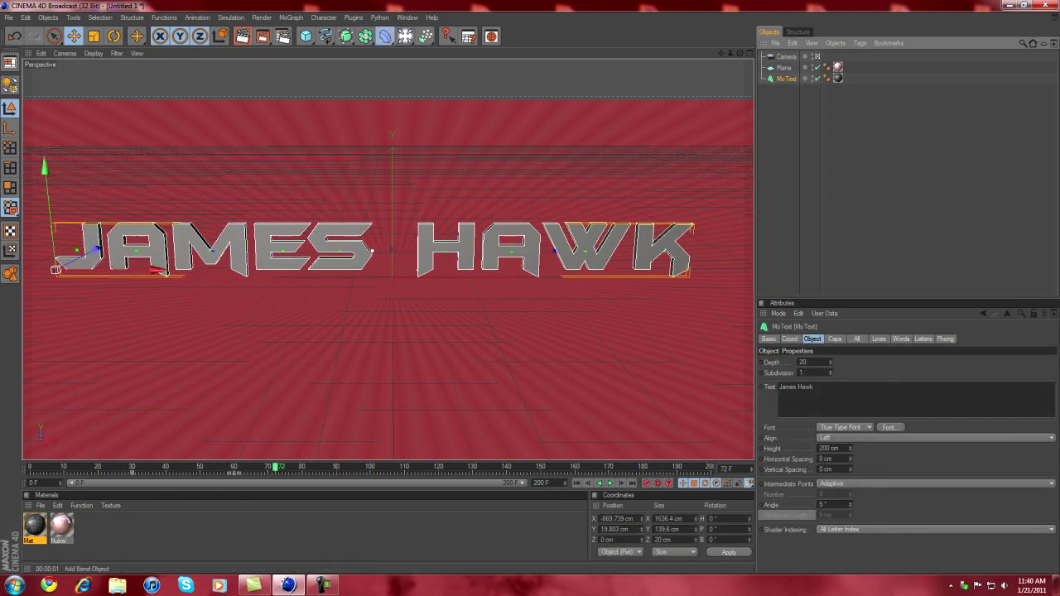
pyautogui.moveTo(385, 36); pyautogui.dragTo(507, 104)
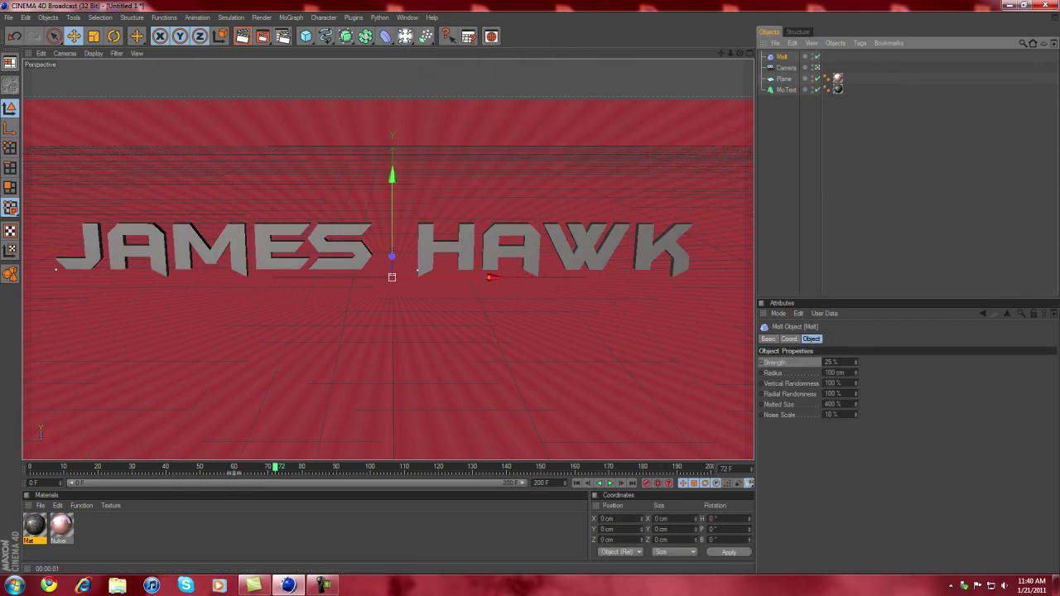
pyautogui.hotkey('ctrl', 'shift', 'a')
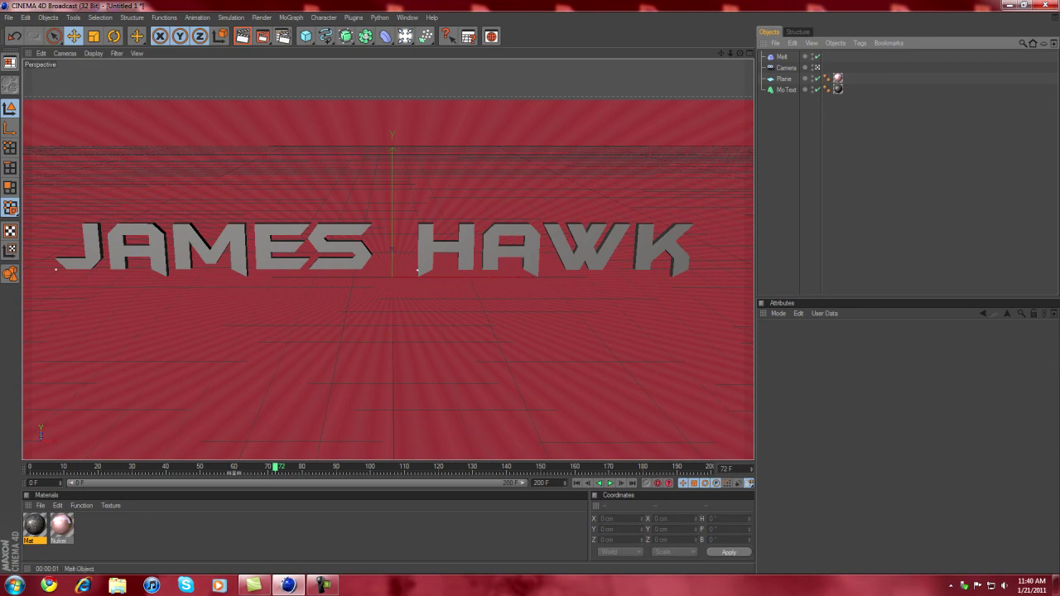
pyautogui.moveTo(782, 56); pyautogui.dragTo(787, 89)
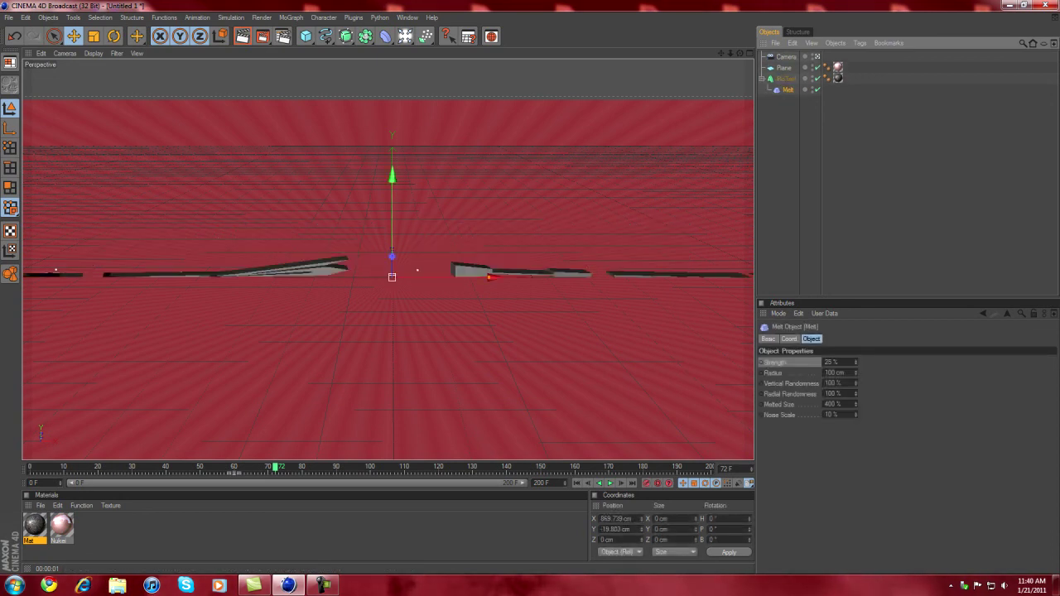
# Set Melt strength to 0%, move the playhead to frame 30, and open Strength's animation options.
pyautogui.moveTo(856, 363); pyautogui.dragTo(828, 362)
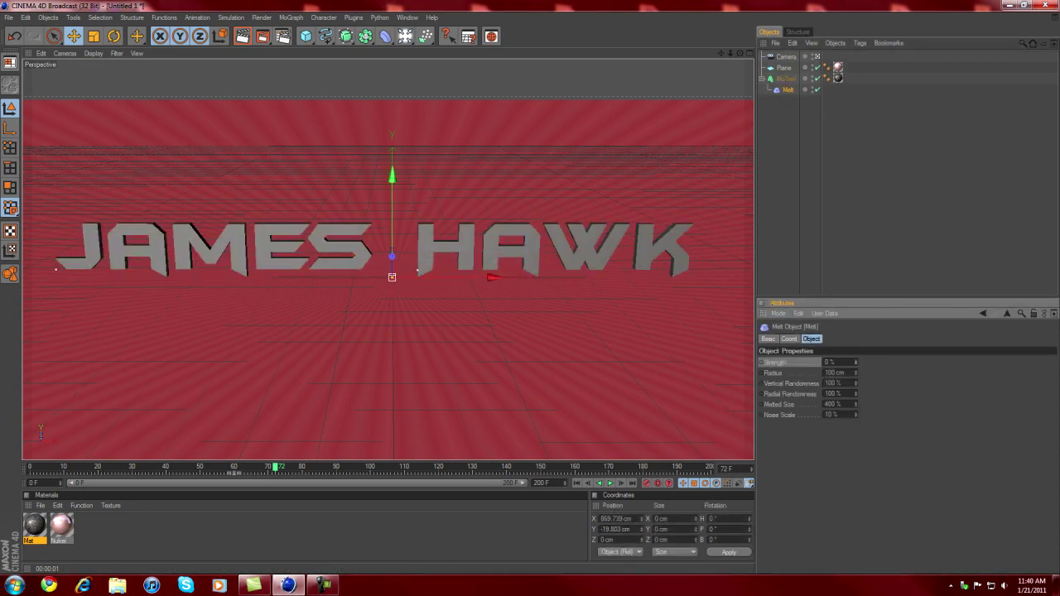
pyautogui.click(270, 468)
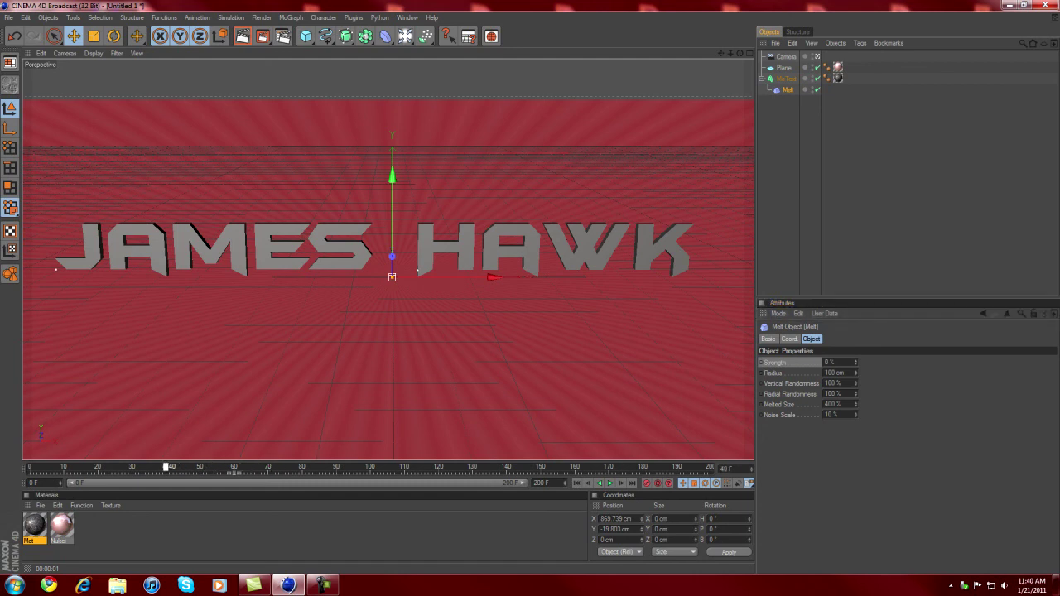
pyautogui.moveTo(166, 467); pyautogui.dragTo(133, 467)
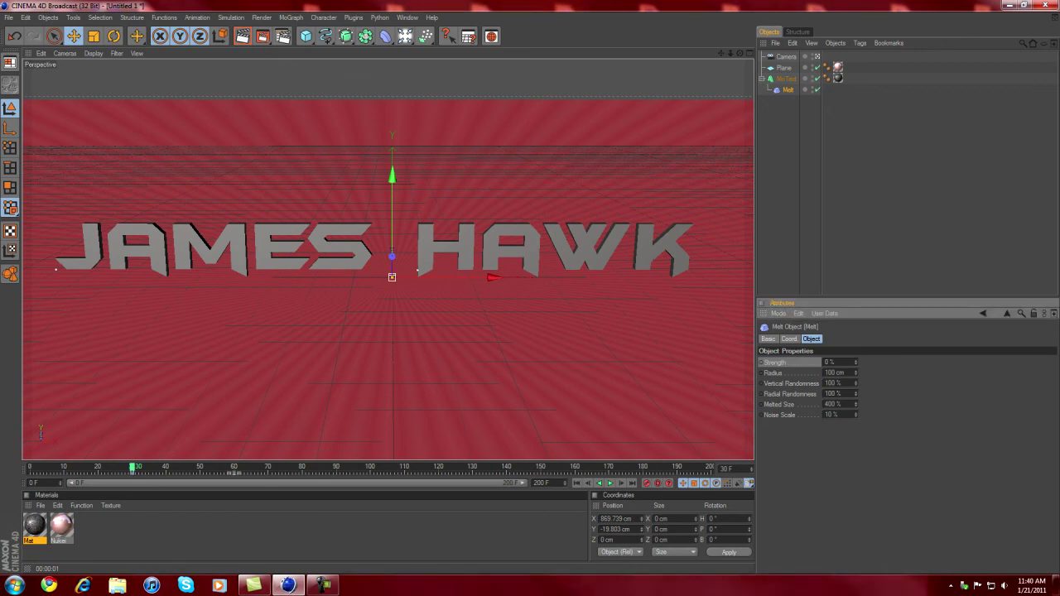
pyautogui.rightClick(772, 362)
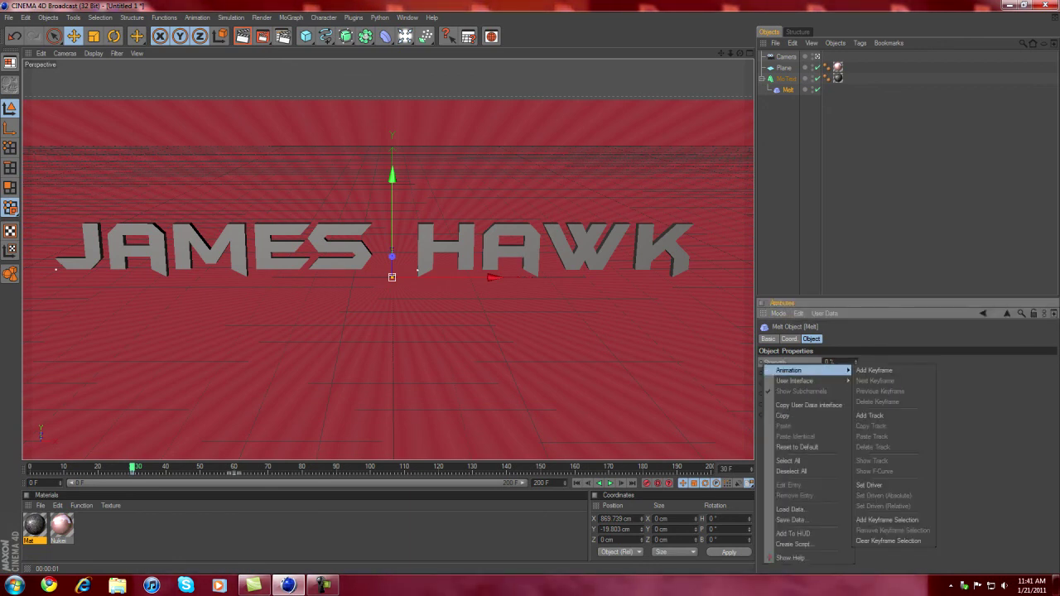
# Keyframe Melt Strength at 0% on frame 30, then try 100% in playback.
pyautogui.click(875, 370)
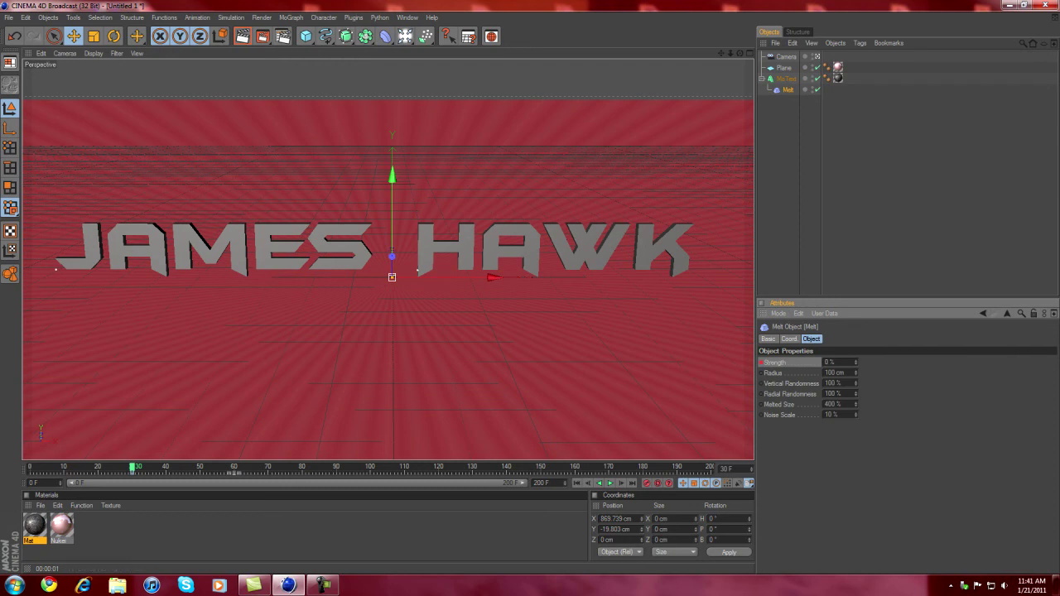
pyautogui.rightClick(792, 362)
pyautogui.moveTo(835, 367)
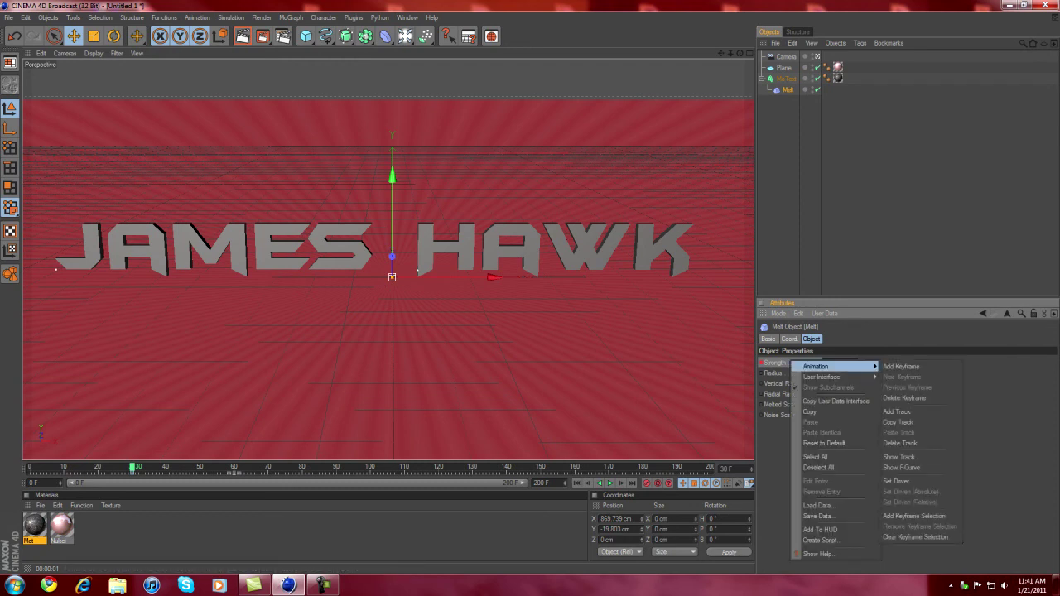
pyautogui.click(902, 366)
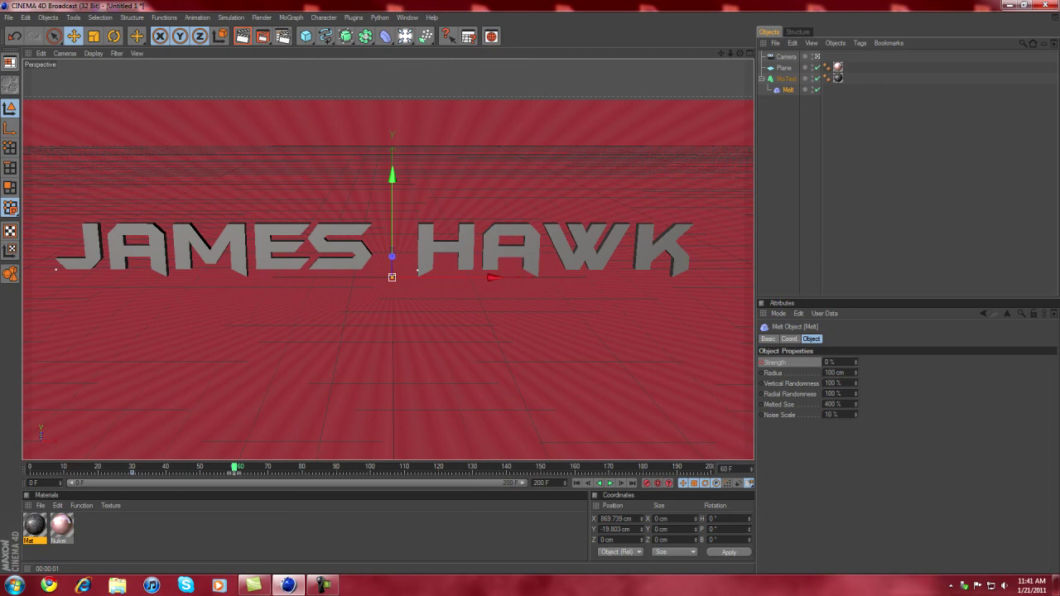
pyautogui.write('100')
pyautogui.press('Return')
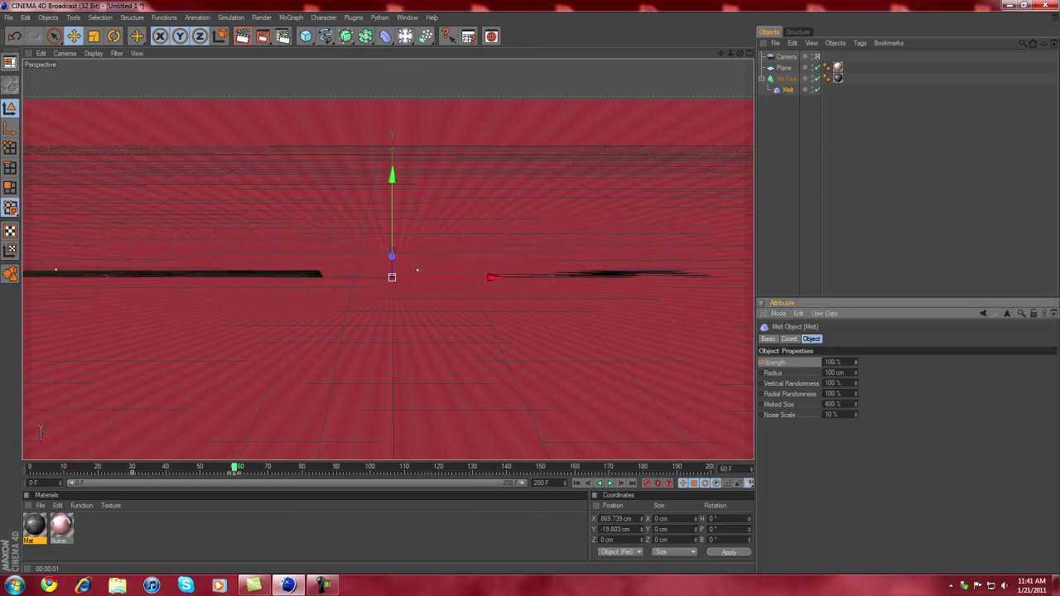
pyautogui.press('F8')
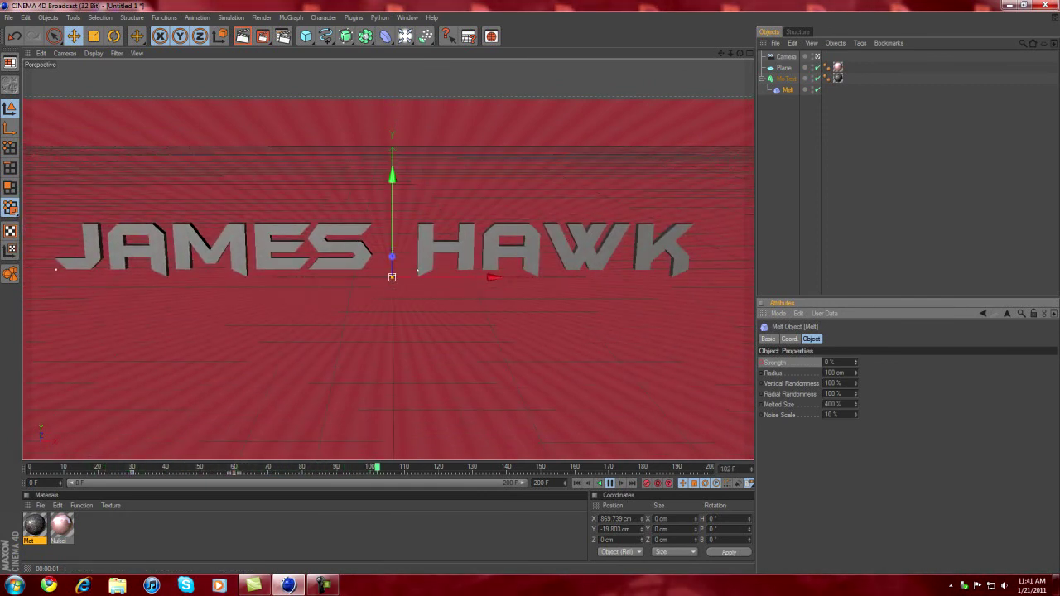
pyautogui.press('F8')
pyautogui.moveTo(452, 467); pyautogui.dragTo(393, 466)
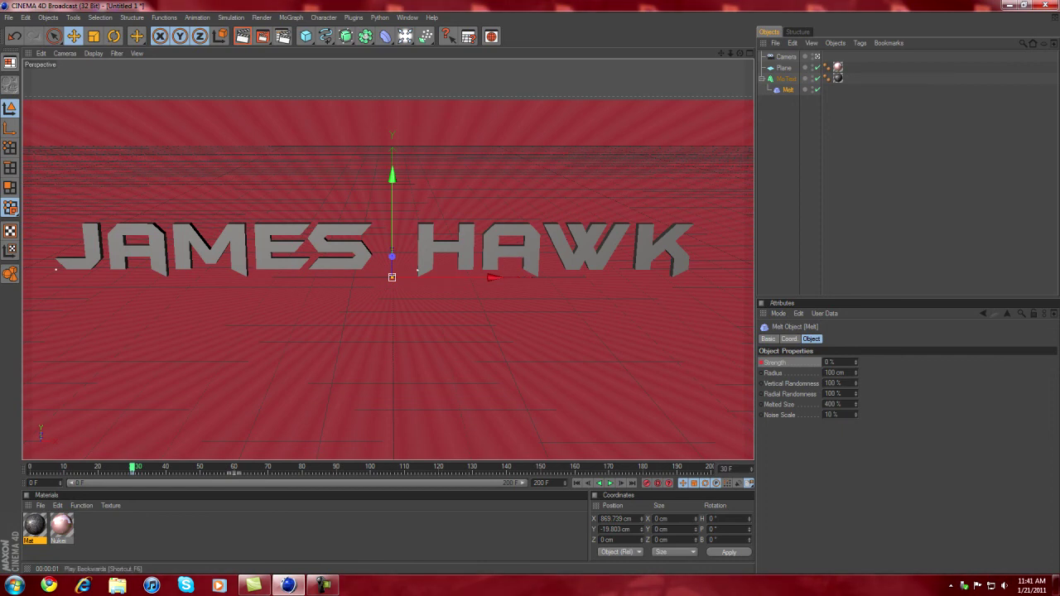
# Keyframe Melt Strength at 100% on frame 60 and scrub back to frame 0.
pyautogui.rightClick(775, 362)
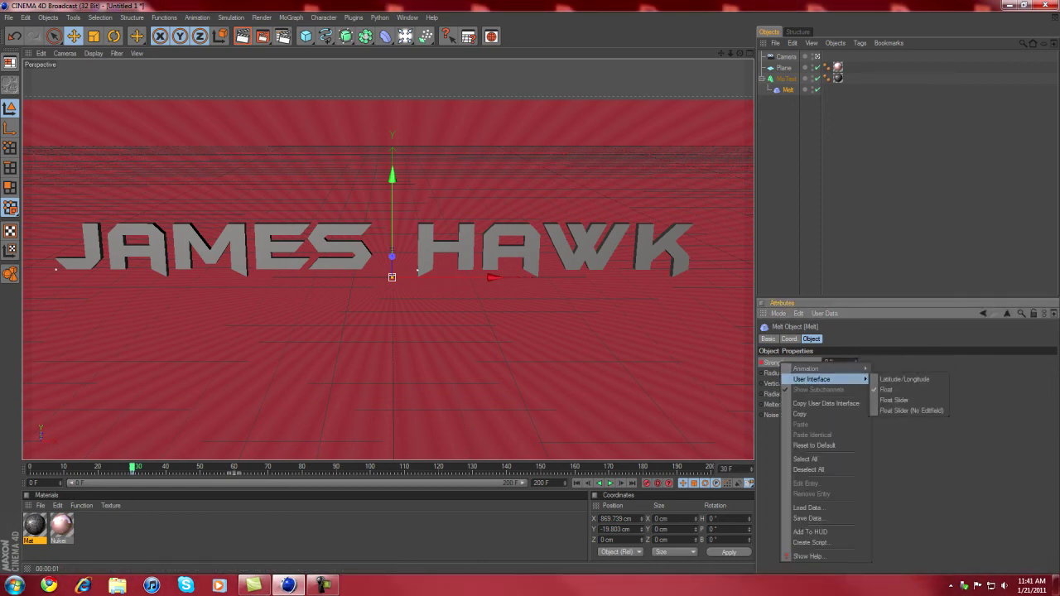
pyautogui.click(912, 369)
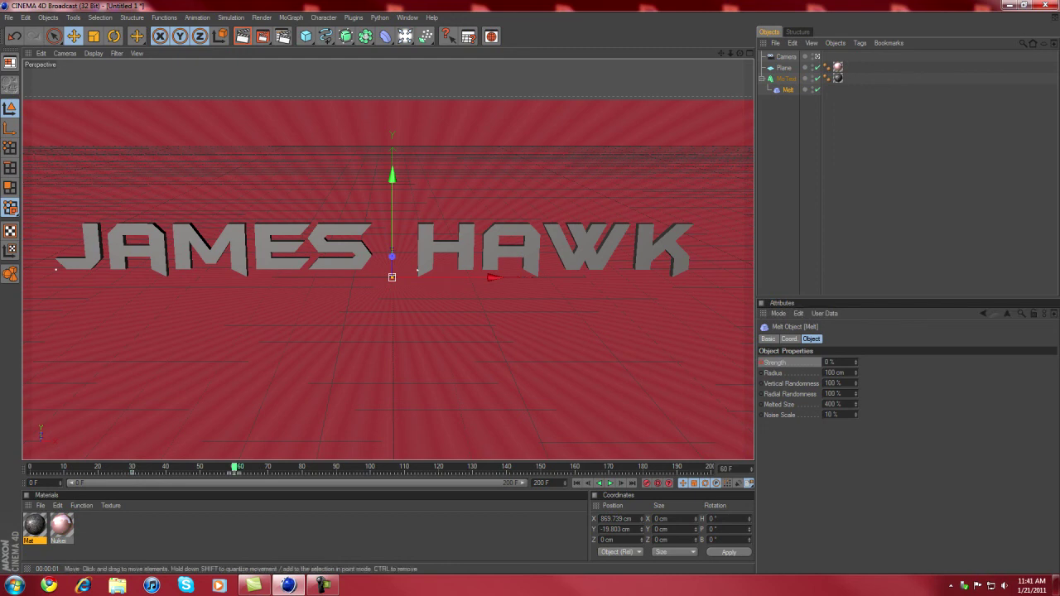
pyautogui.moveTo(856, 362); pyautogui.dragTo(856, 331)
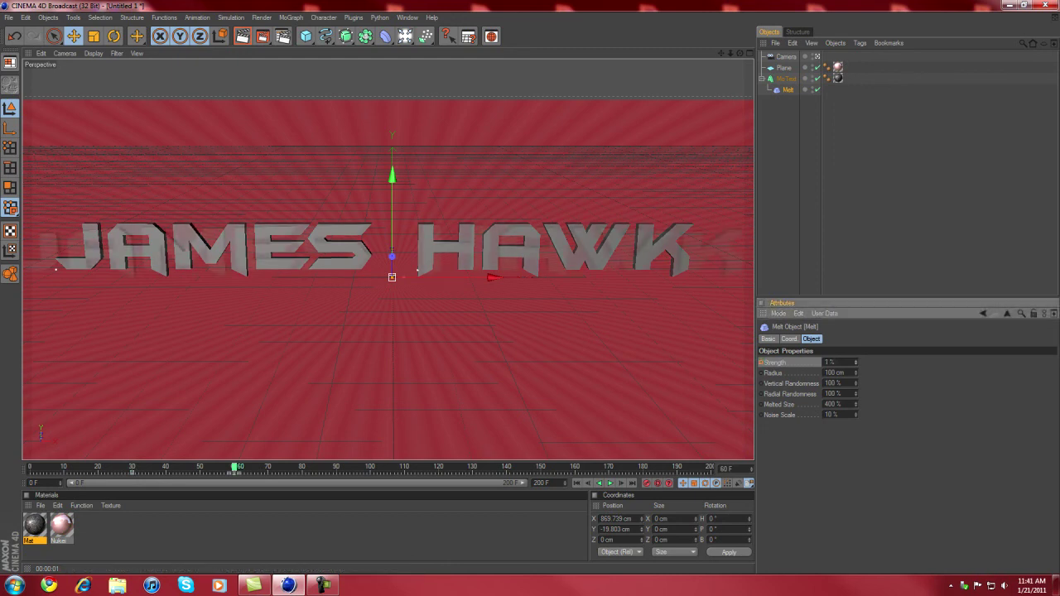
pyautogui.rightClick(774, 363)
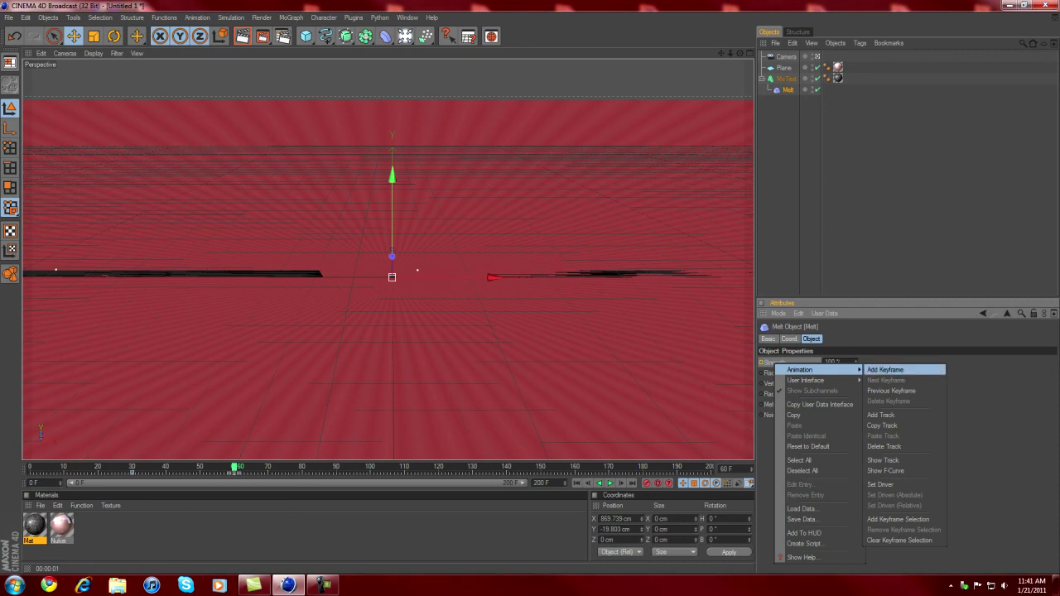
pyautogui.click(885, 370)
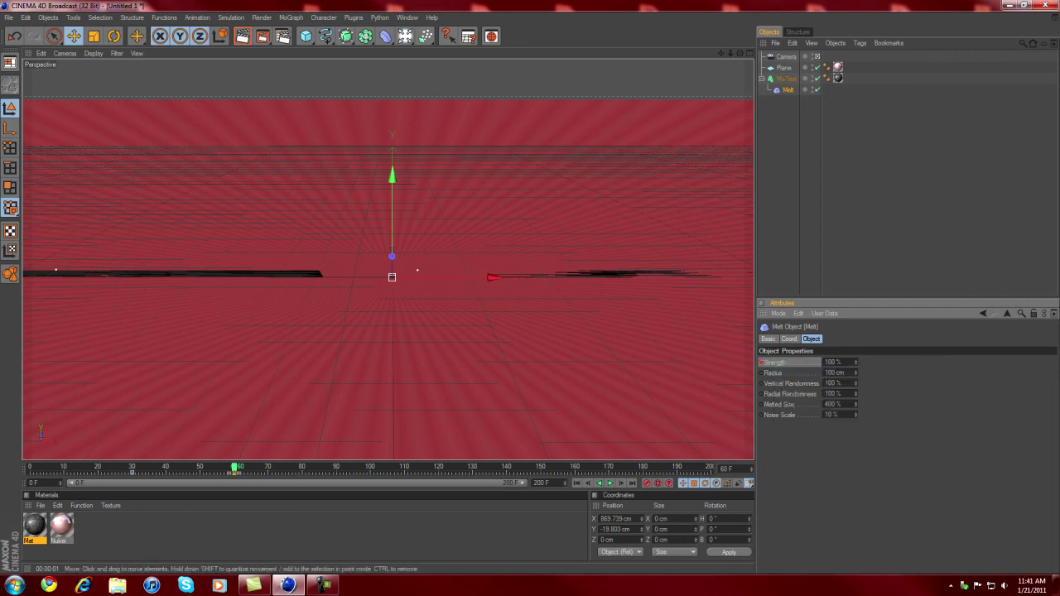
pyautogui.moveTo(236, 468); pyautogui.dragTo(51, 468)
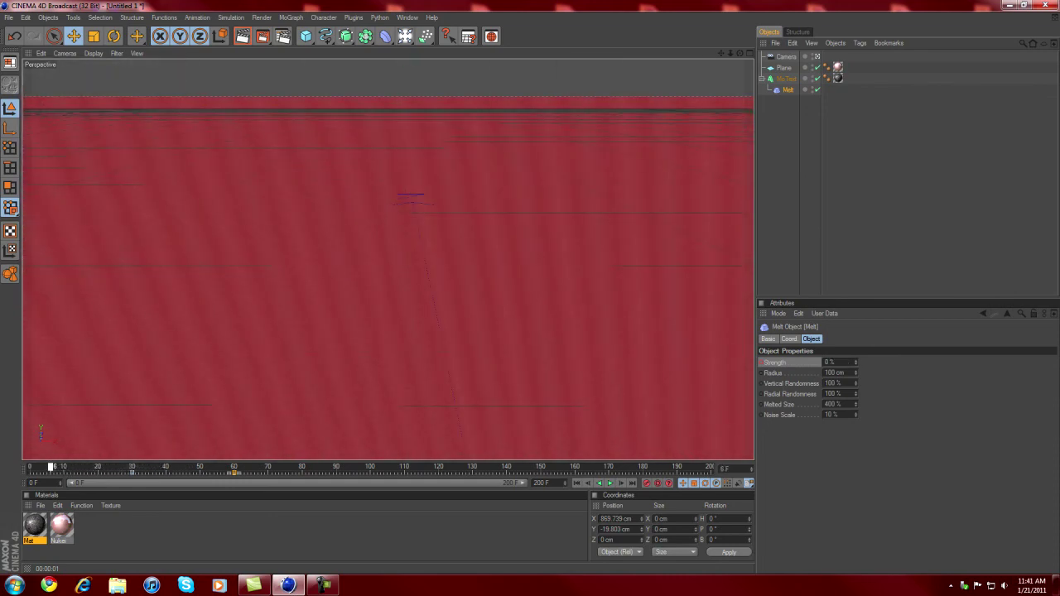
pyautogui.moveTo(52, 468); pyautogui.dragTo(30, 468)
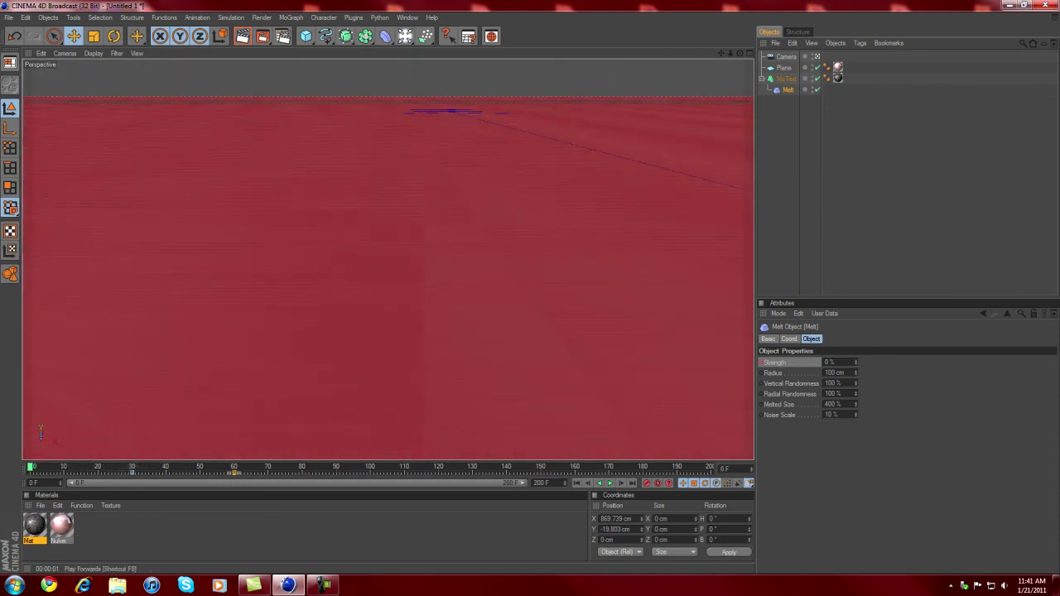
# Play the melt from frame 0 until JAMES HAWK lies flat, then select the Camera.
pyautogui.click(610, 483)
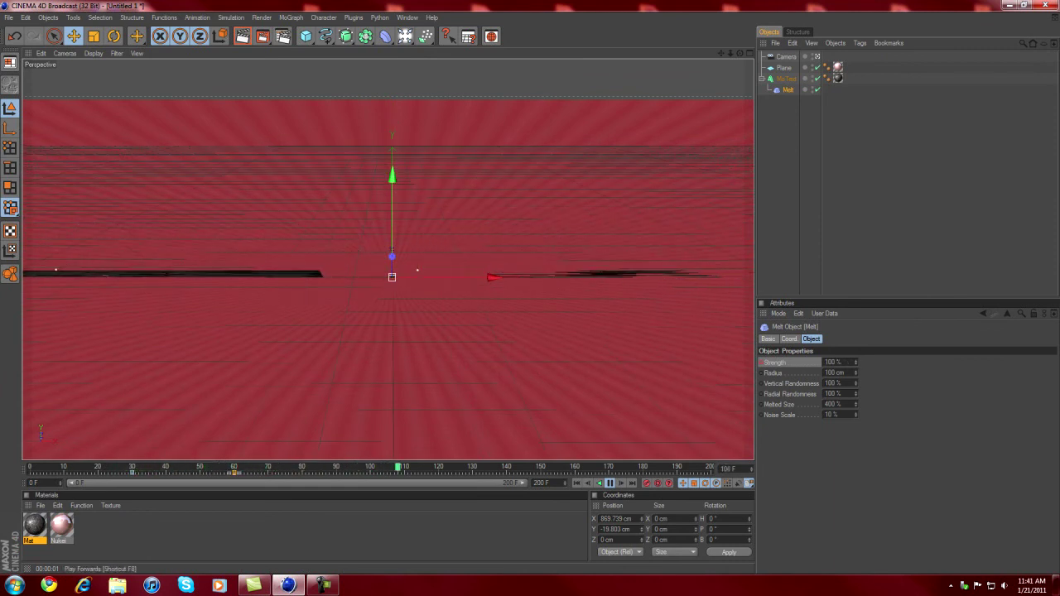
pyautogui.hotkey('shift', 'f')
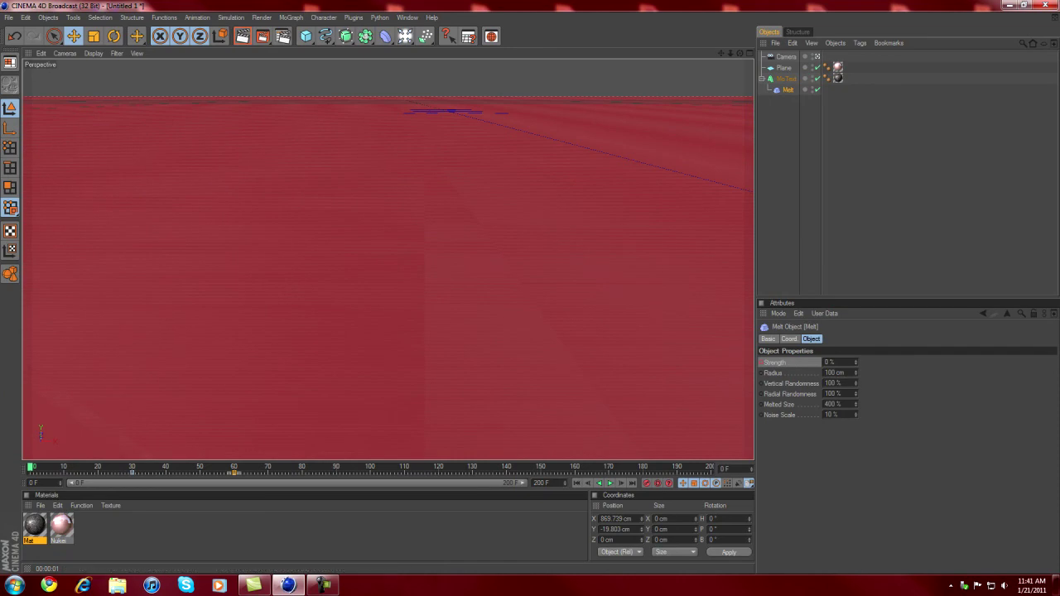
pyautogui.click(611, 483)
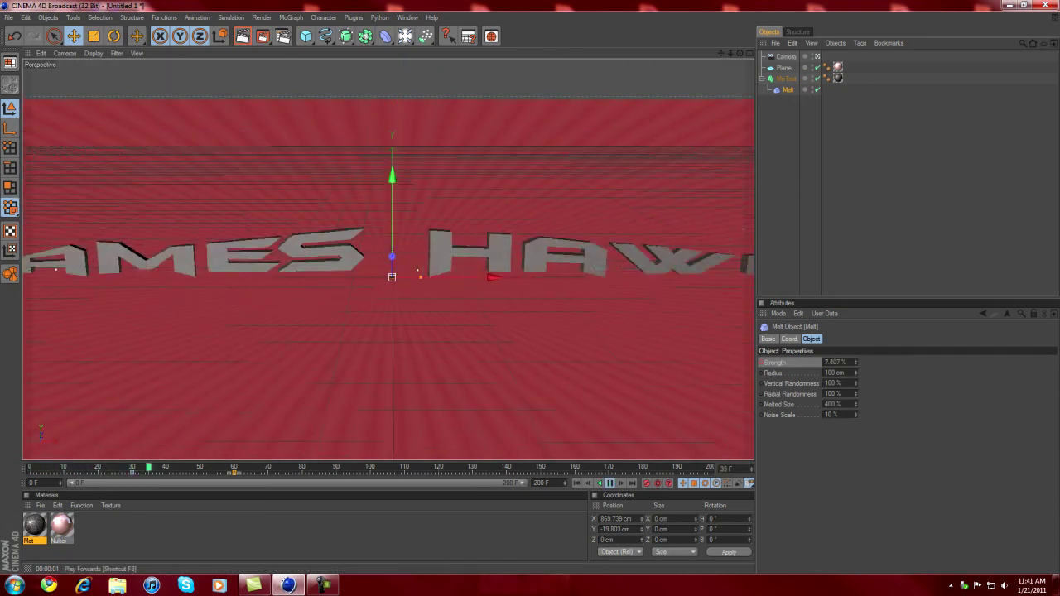
pyautogui.click(611, 483)
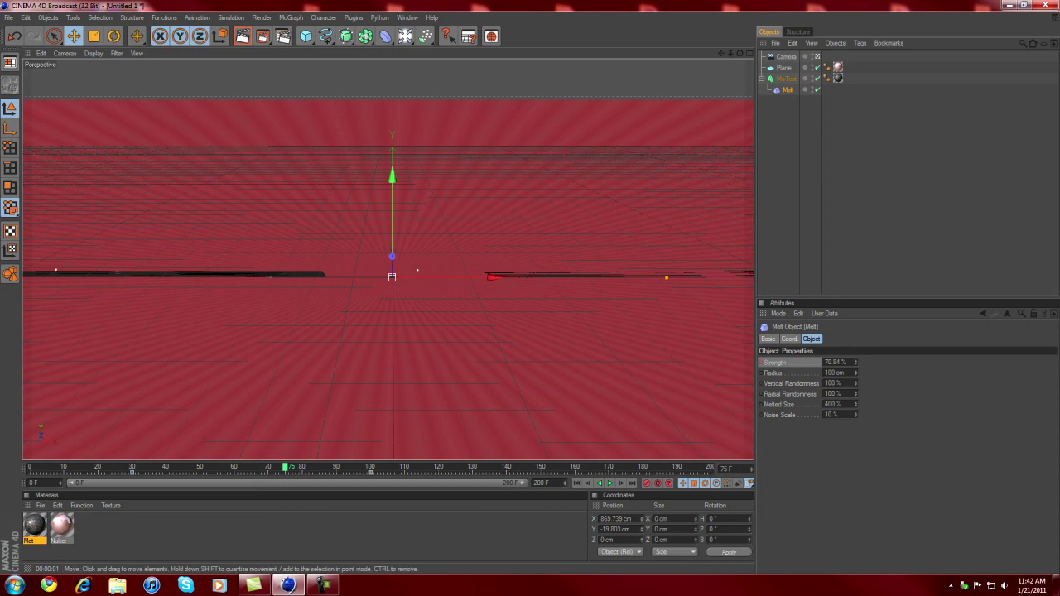
pyautogui.click(786, 56)
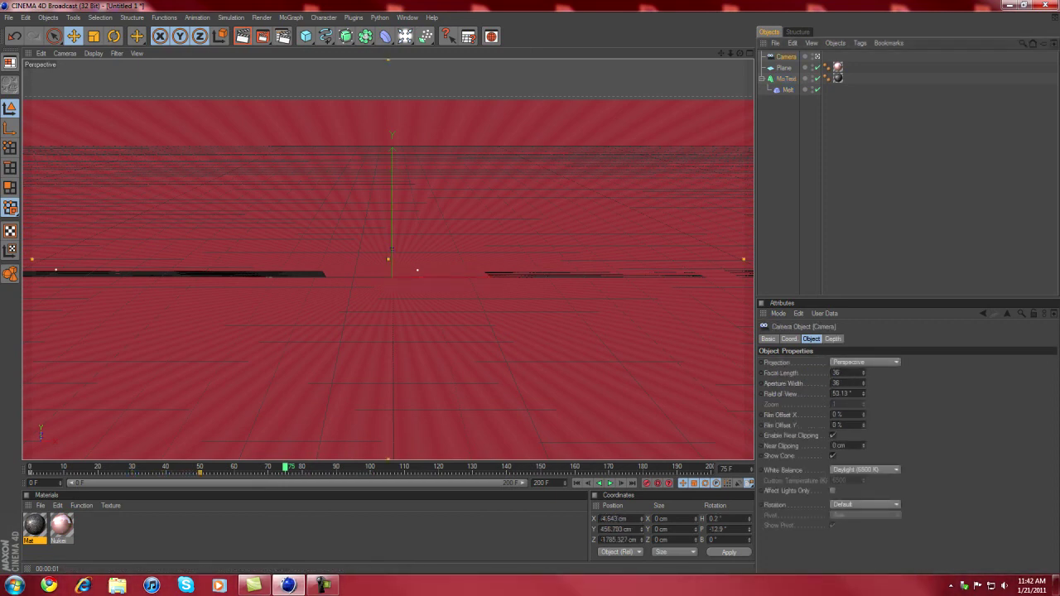
pyautogui.click(577, 483)
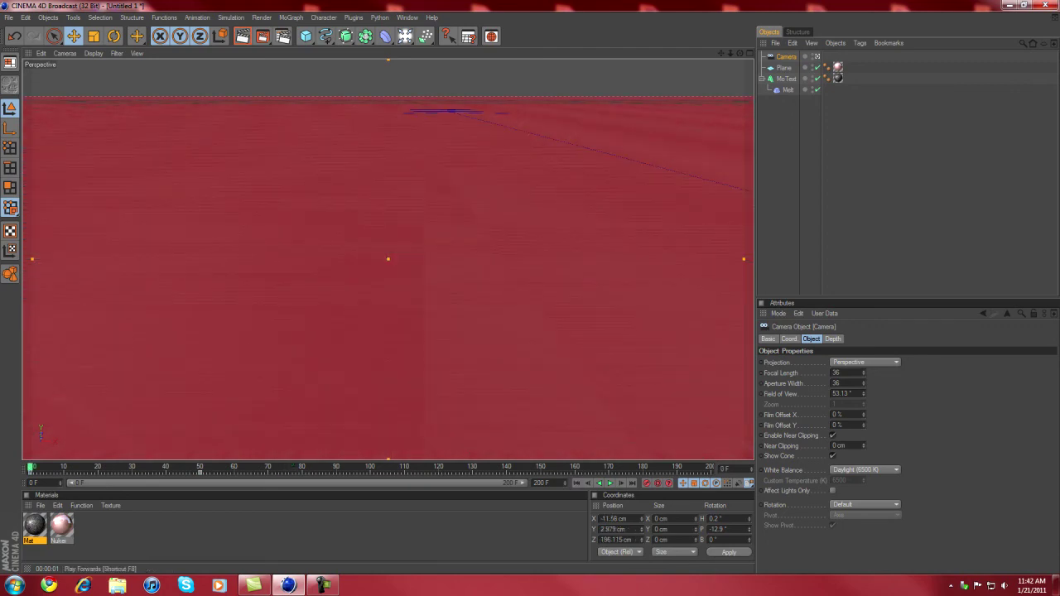
pyautogui.click(610, 483)
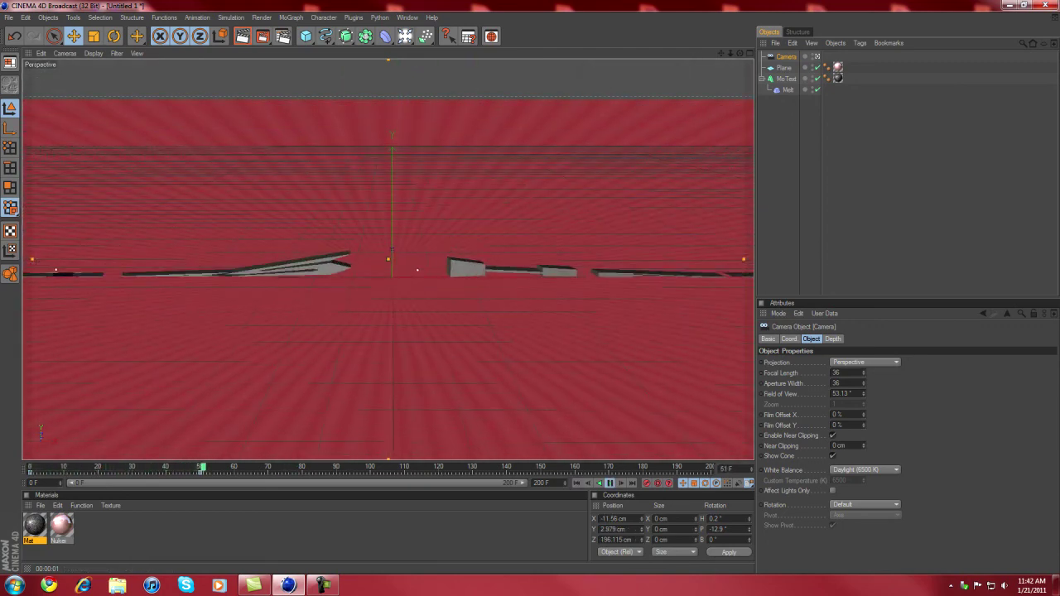
pyautogui.click(610, 482)
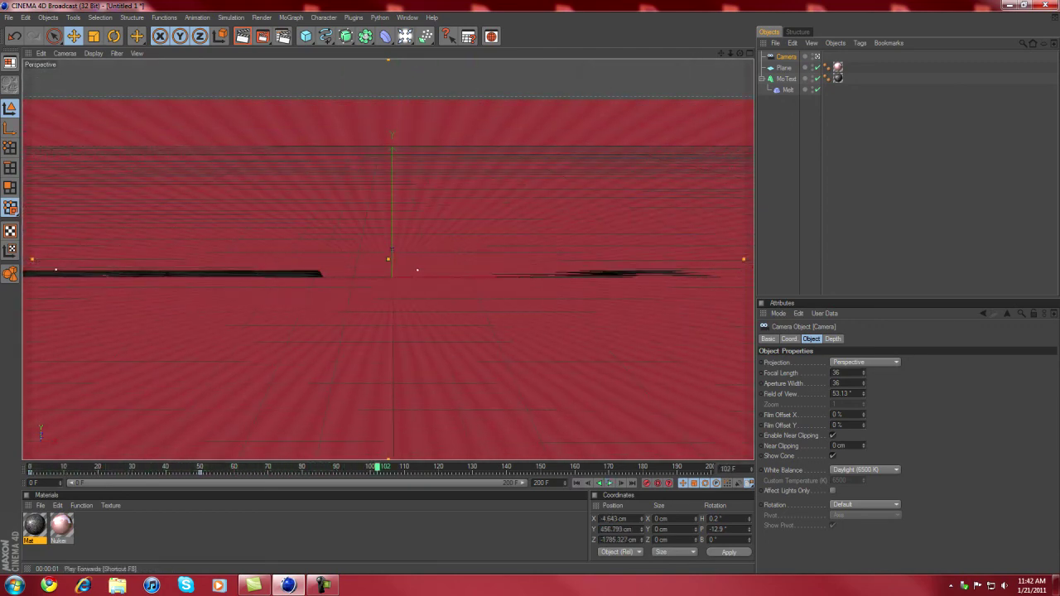
pyautogui.click(578, 483)
pyautogui.click(609, 483)
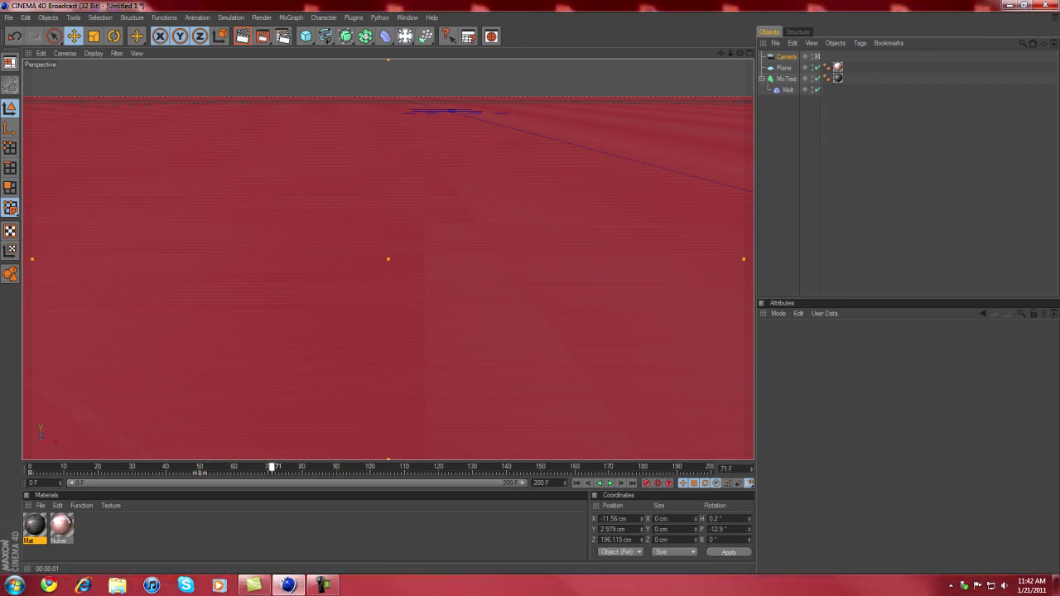
# At frame 40, dolly the camera far back to reveal the whole JAMES HAWK text.
pyautogui.moveTo(264, 467); pyautogui.dragTo(136, 467)
pyautogui.scroll(-2, 388, 257)
pyautogui.scroll(-3, 388, 257)
pyautogui.scroll(-5, 388, 257)
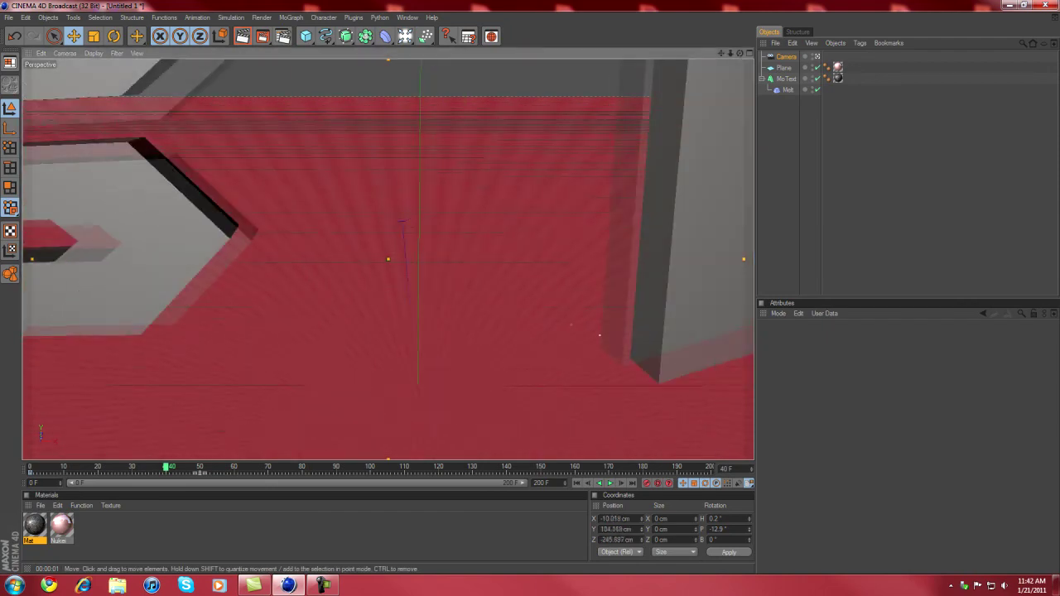
pyautogui.scroll(-3, 388, 257)
pyautogui.scroll(-3, 388, 257)
pyautogui.scroll(-2, 388, 257)
pyautogui.scroll(-2, 388, 257)
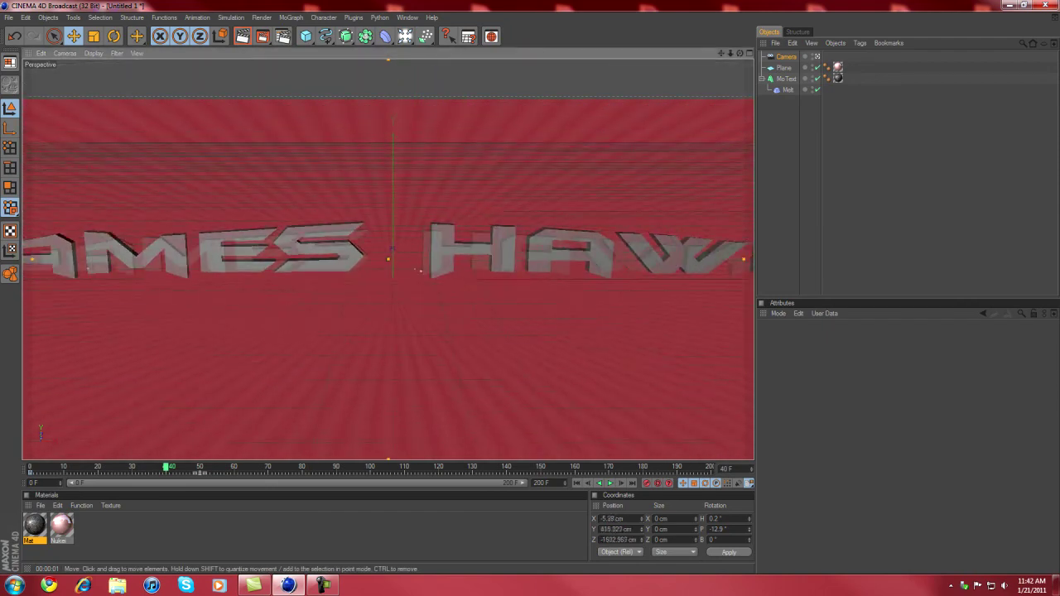
pyautogui.scroll(-4, 421, 270)
pyautogui.scroll(-3, 409, 267)
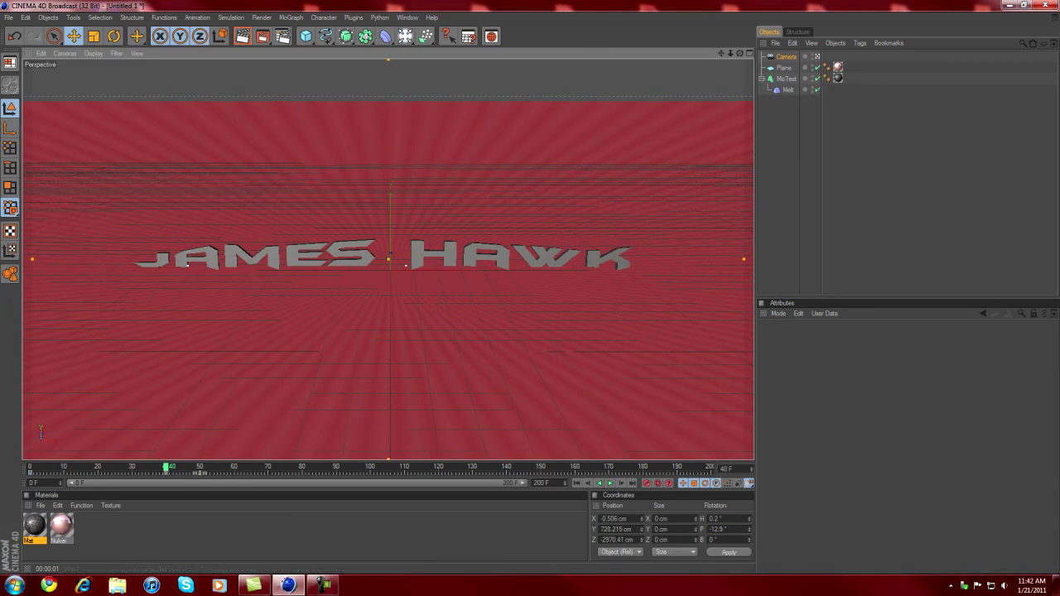
# Keyframe the pulled-back camera position and play the fly-through from frame 0.
pyautogui.hotkey('ctrl', 'f')
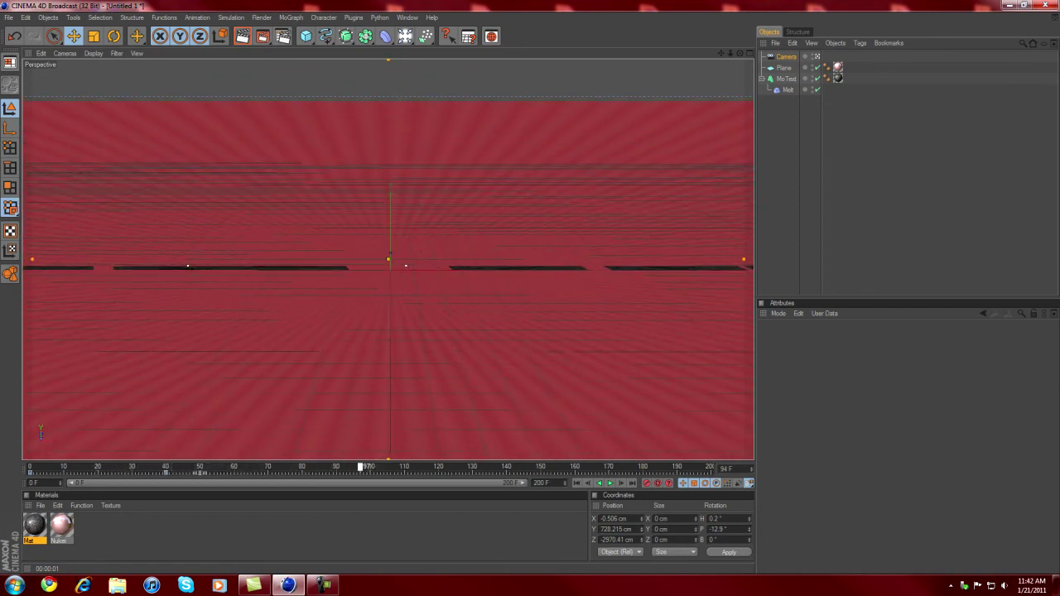
pyautogui.hotkey('shift', 'f')
pyautogui.press('F8')
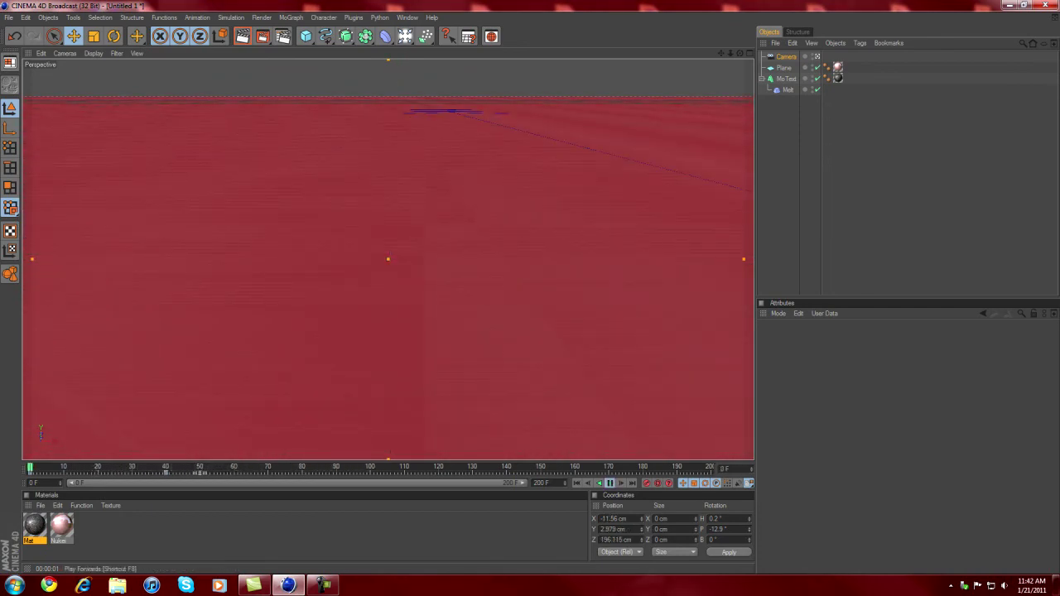